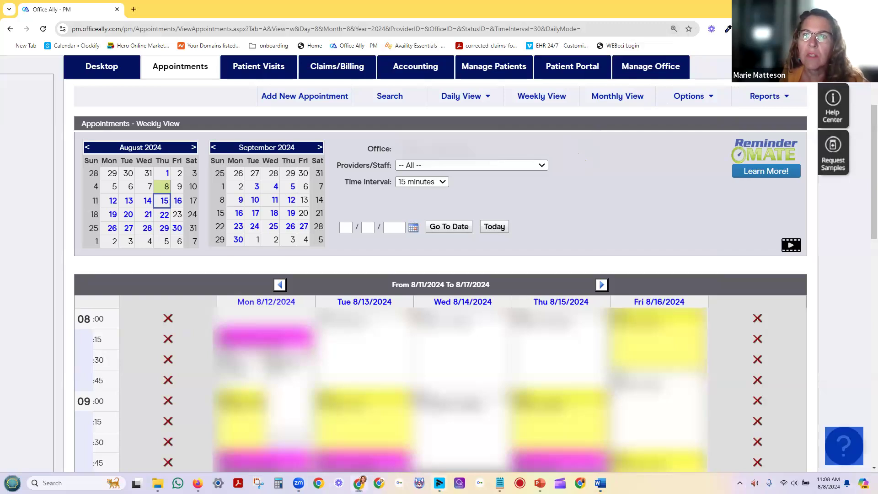
Sign in to Office Ally with the saved username and password
click(826, 7)
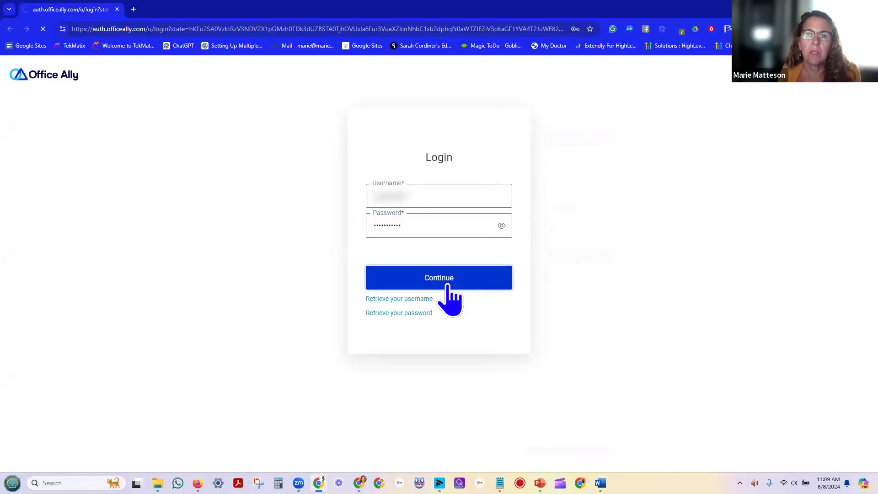
click(447, 294)
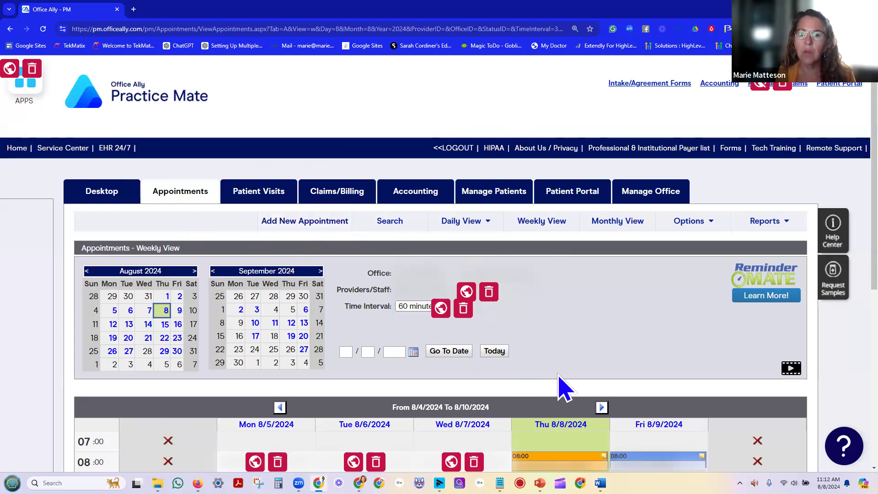
Go to 12/01/2024 in the weekly appointment calendar and bring that week's schedule into view
scroll(562, 386, down, 3)
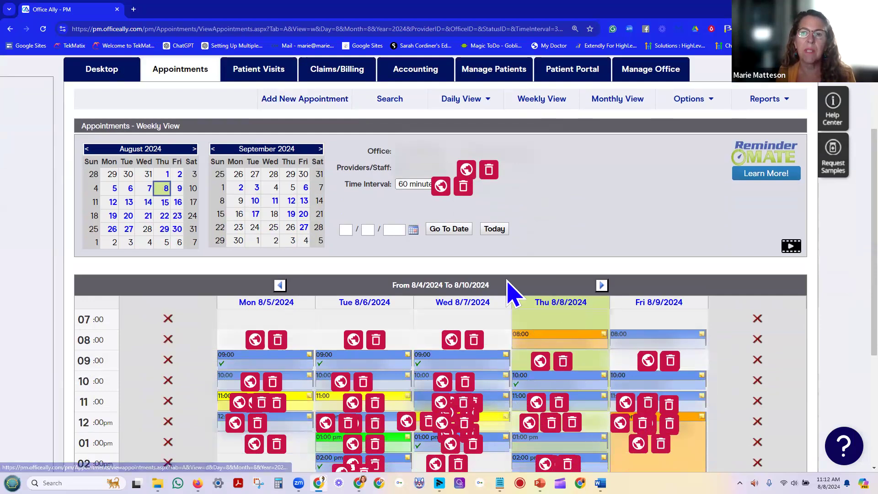
click(342, 230)
text(12/01/202)
text(4)
click(464, 229)
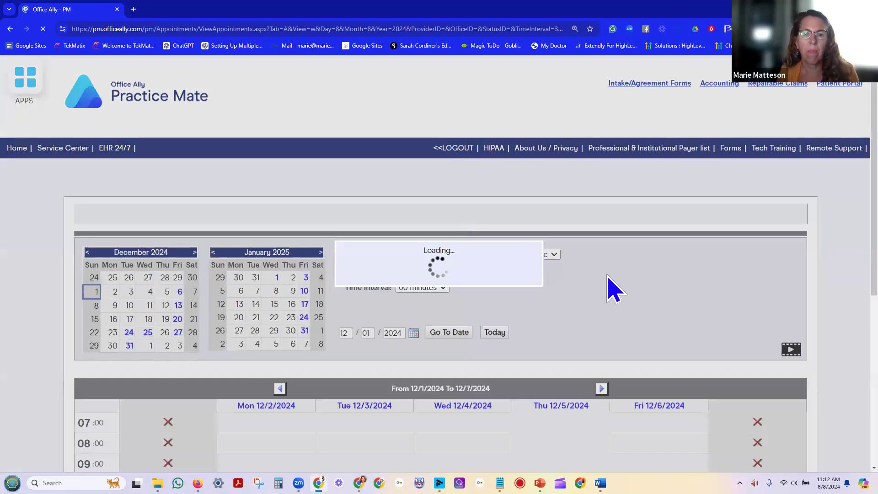
scroll(637, 288, down, 1)
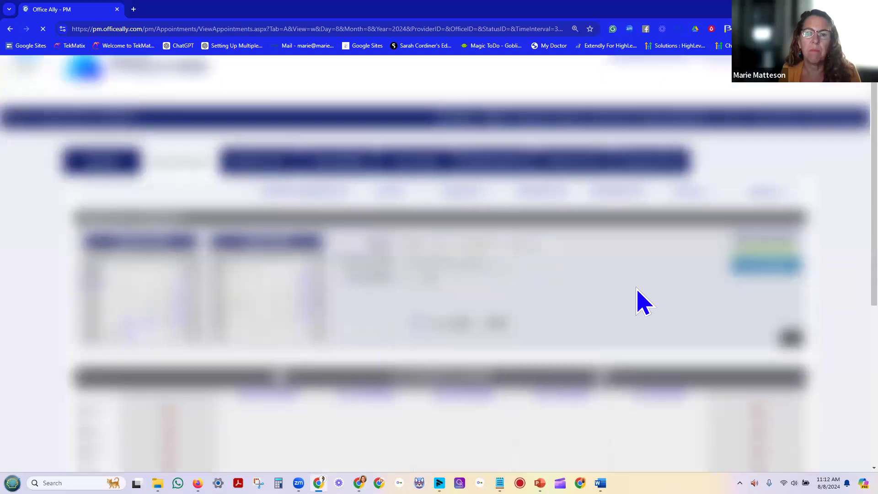
scroll(637, 288, down, 3)
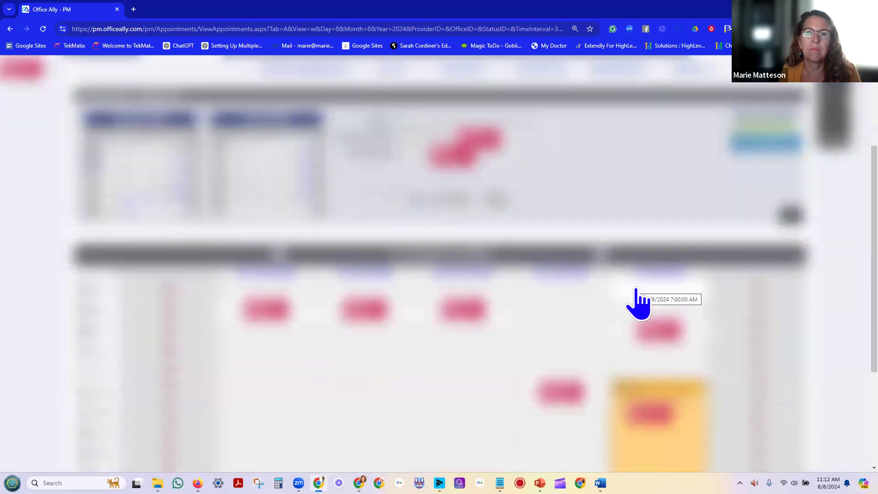
scroll(636, 291, down, 2)
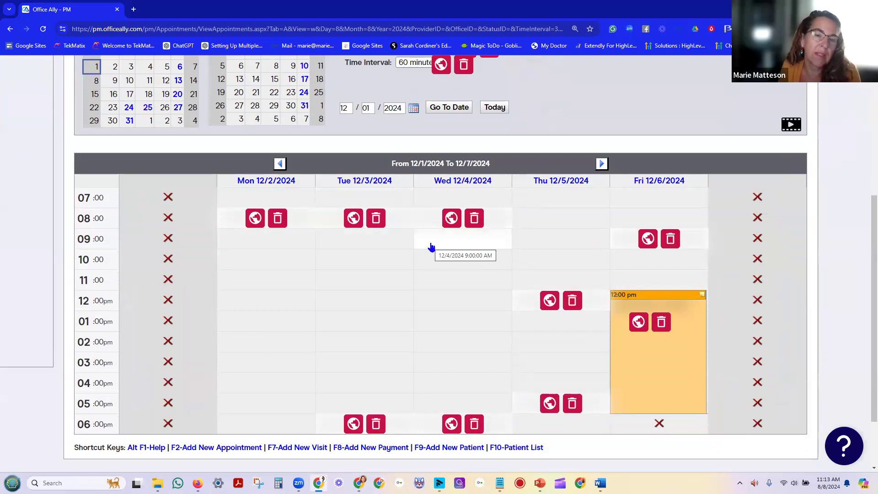
Start a new appointment in the Tuesday 12/3/2024 9:00 am slot and select the patient by last name
click(384, 239)
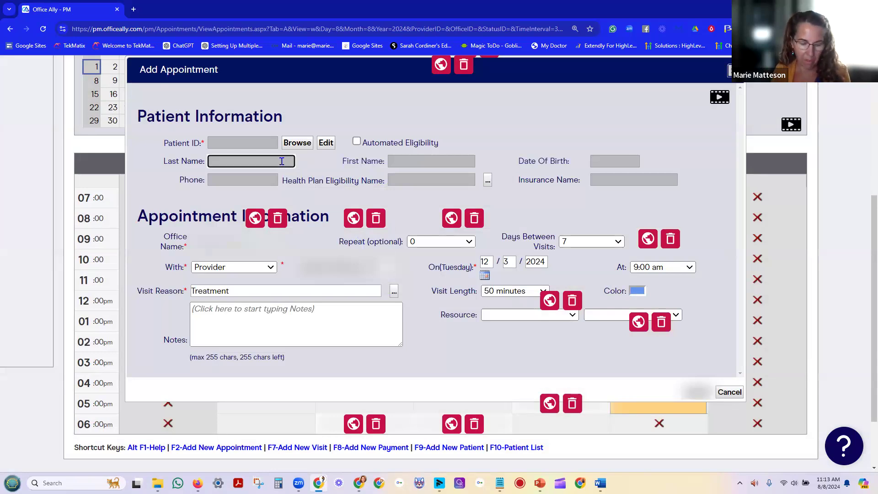
text(cool)
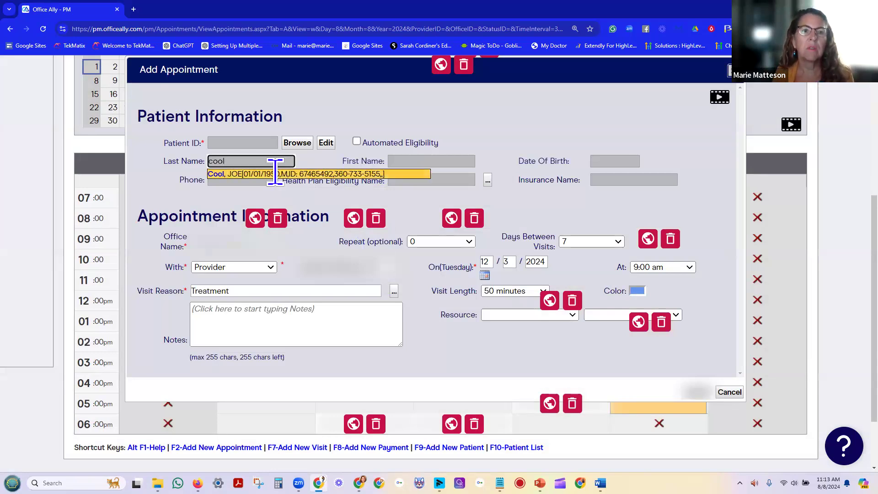
click(279, 173)
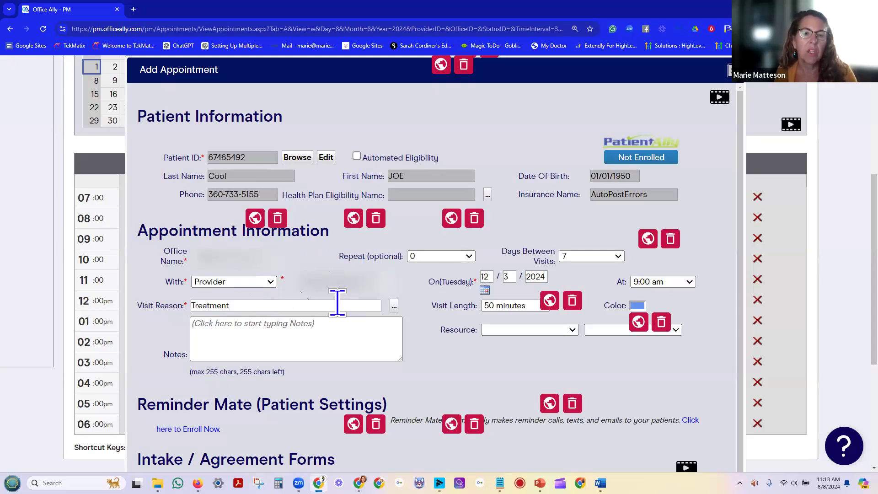
Set the appointment's visit reason to Evaluation from the list of reasons
click(394, 310)
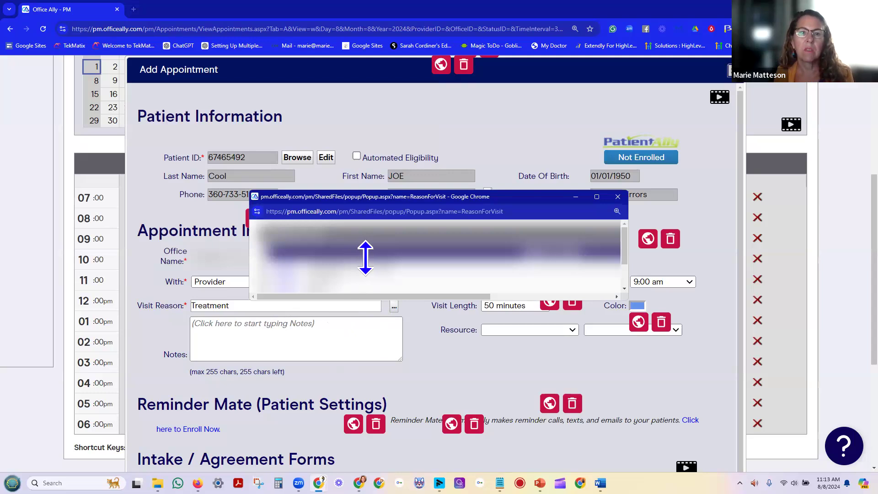
scroll(455, 264, down, 1)
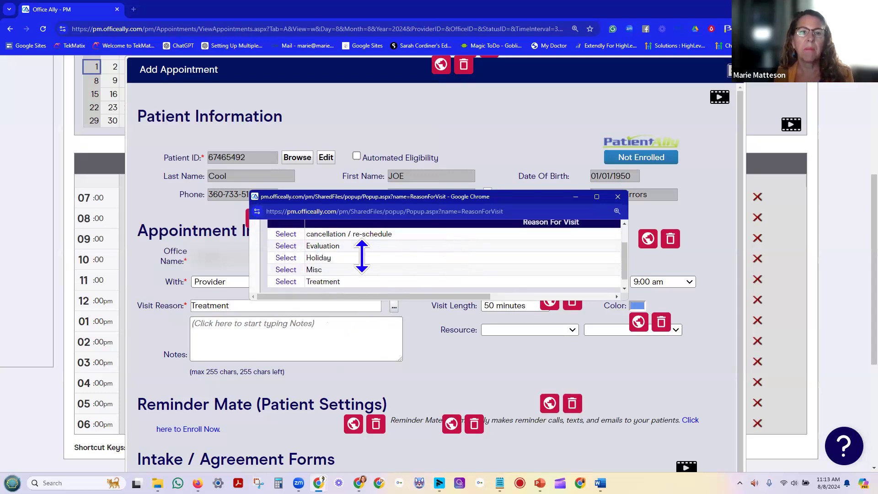
click(285, 246)
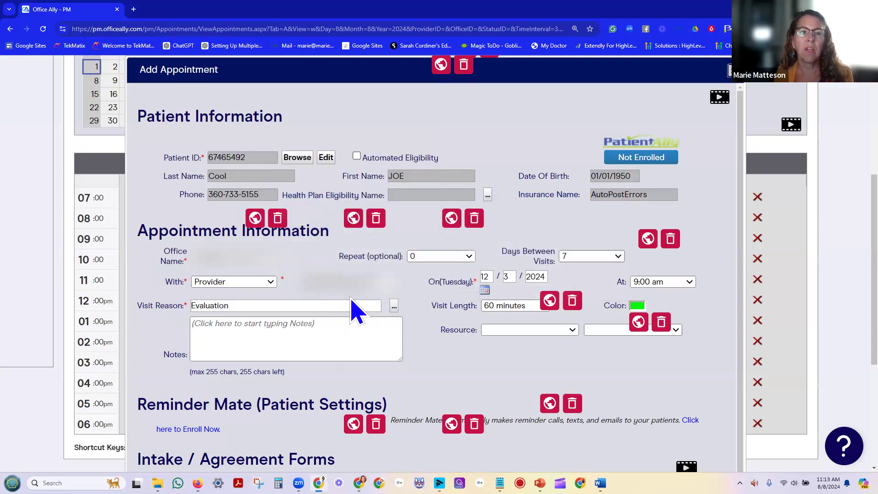
click(637, 306)
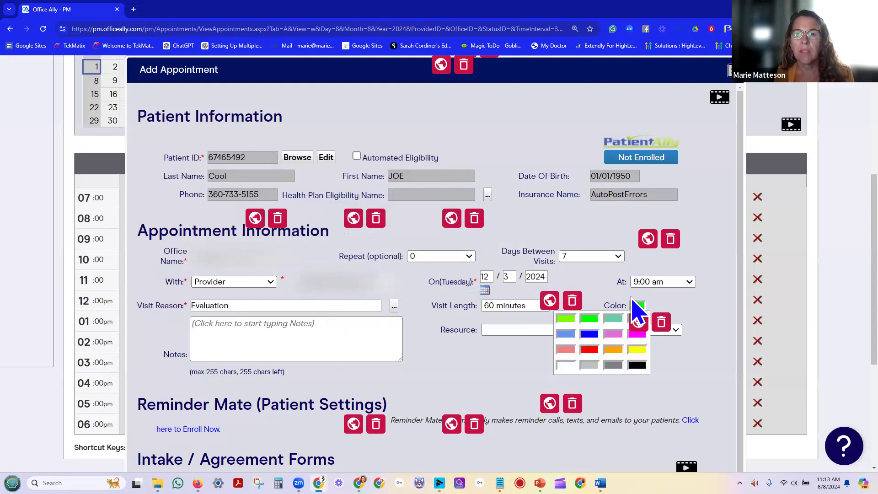
click(635, 308)
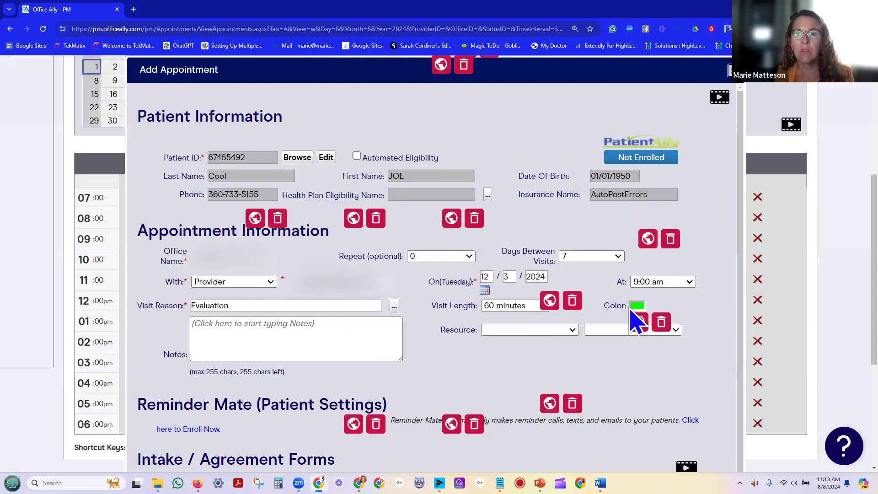
click(635, 302)
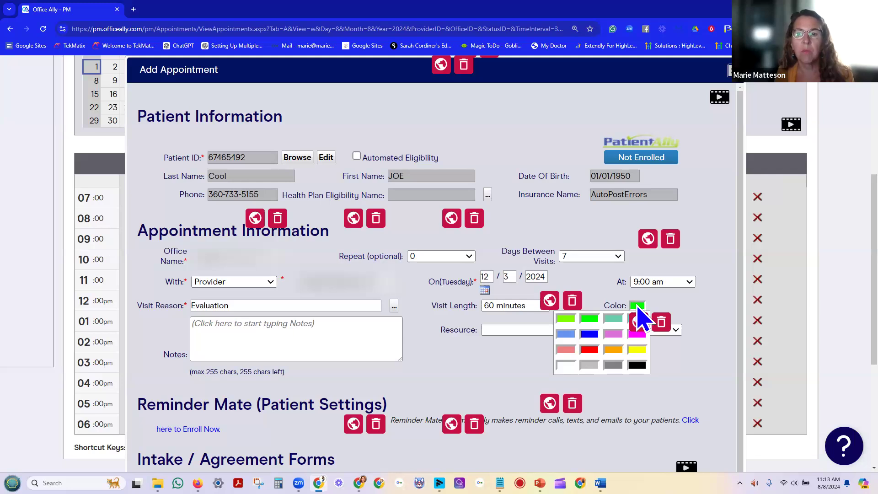
click(457, 325)
Enter the appointment note "neck pain, insurance is Premera, referring doc" followed by the referring doctor's name
click(309, 325)
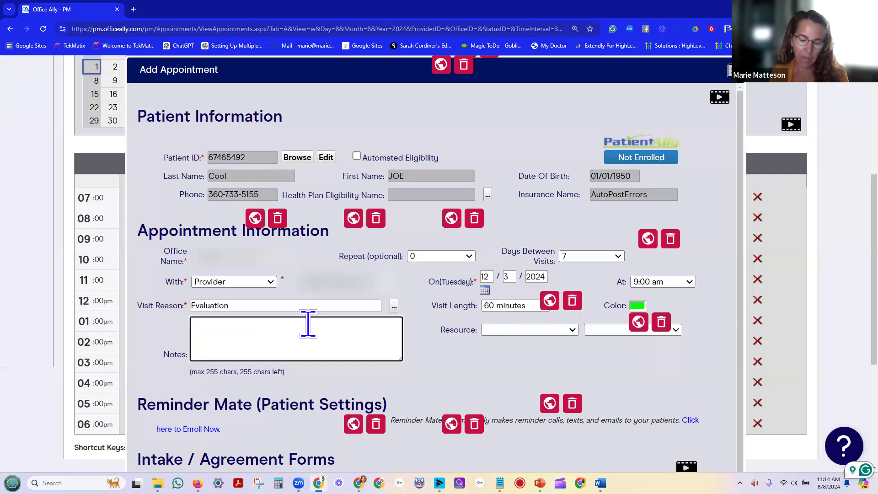
text(neck pain,)
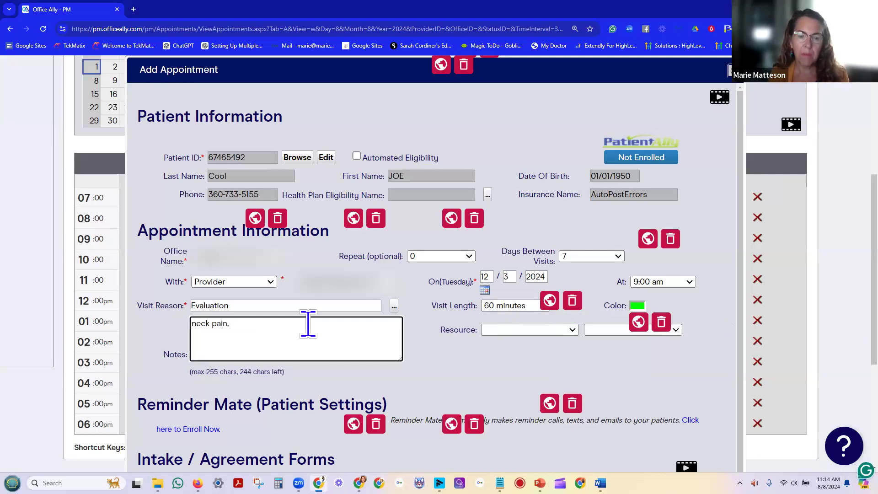
text( insuranc)
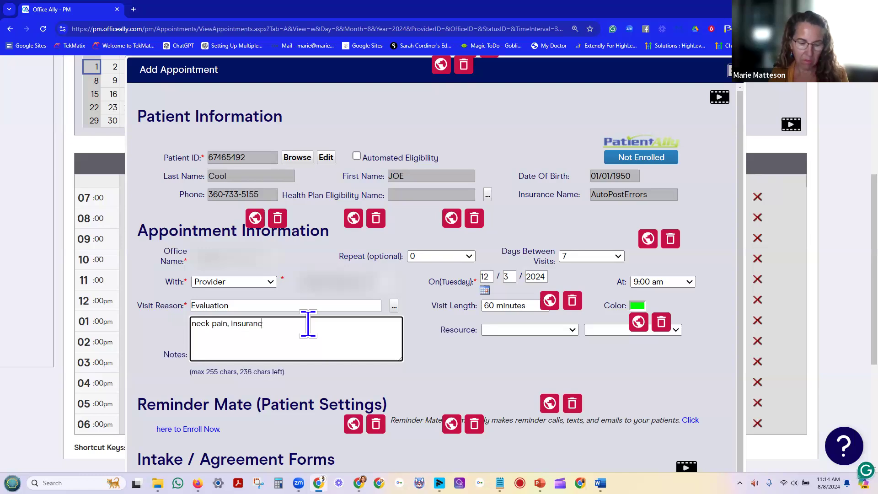
text(e is Premera)
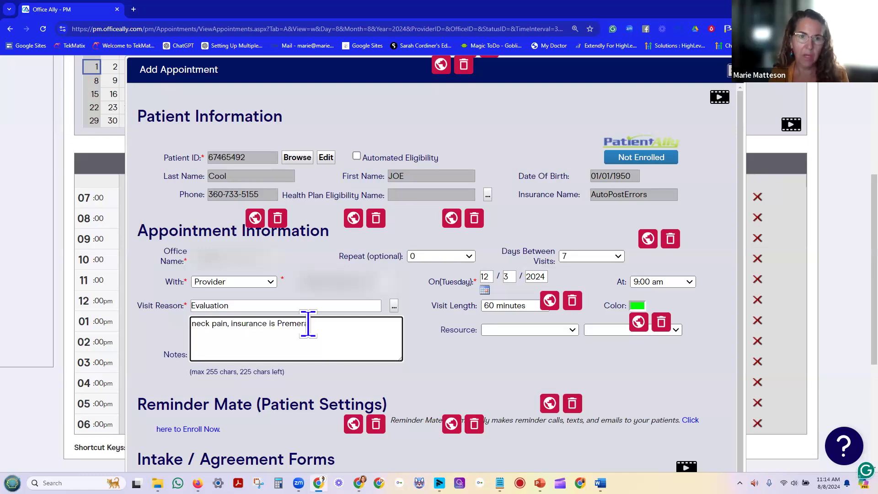
text( refring)
key(BackSpace)
key(BackSpace)
key(BackSpace)
key(BackSpace)
text(f)
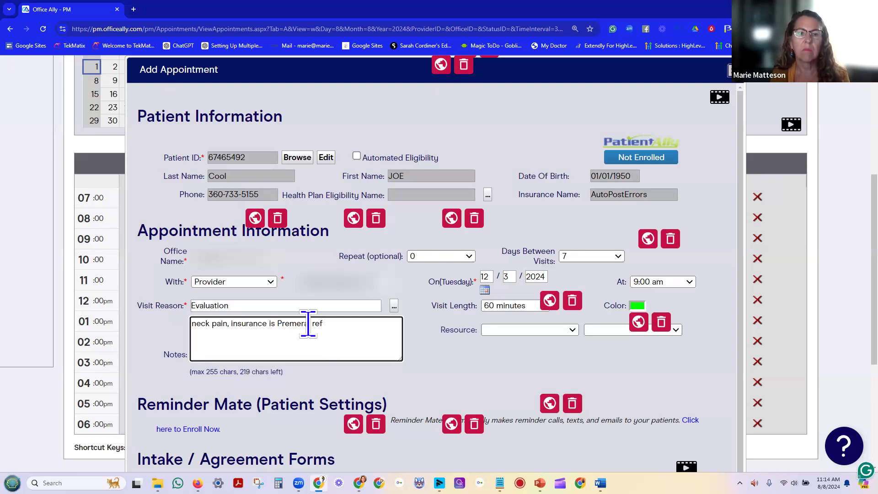
text(erring)
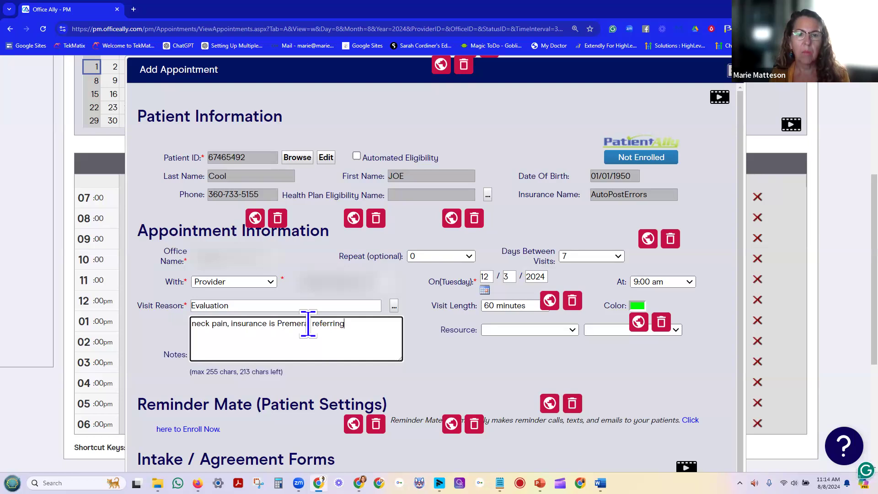
text( doc)
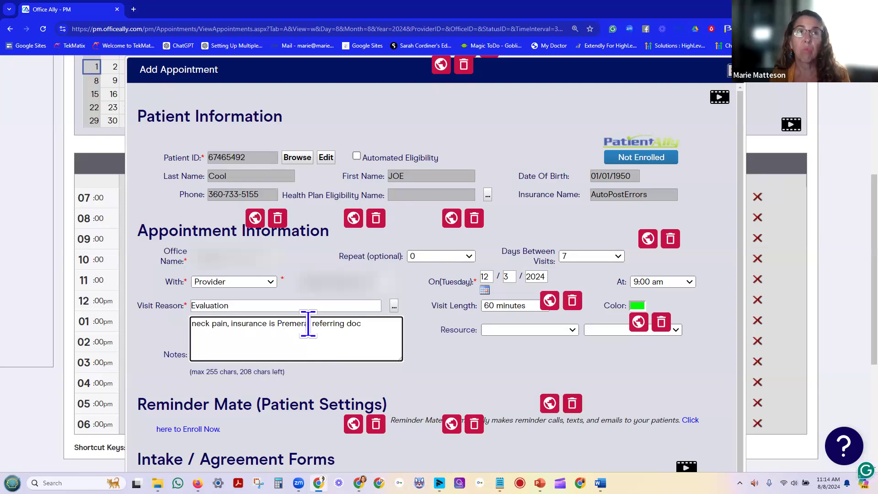
text(Dr Q)
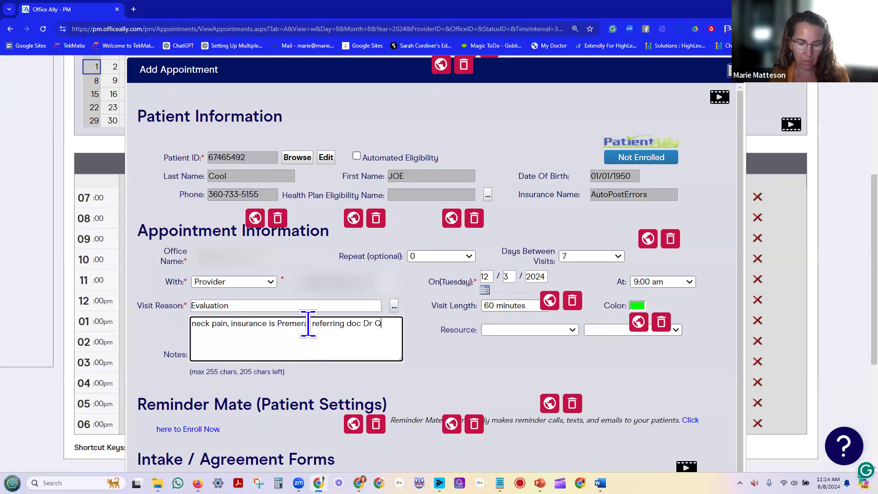
text(uinc)
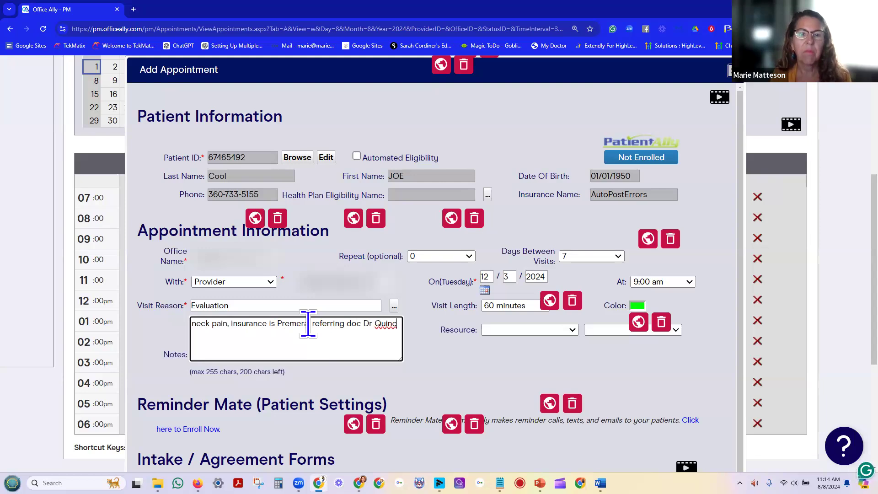
text(y.)
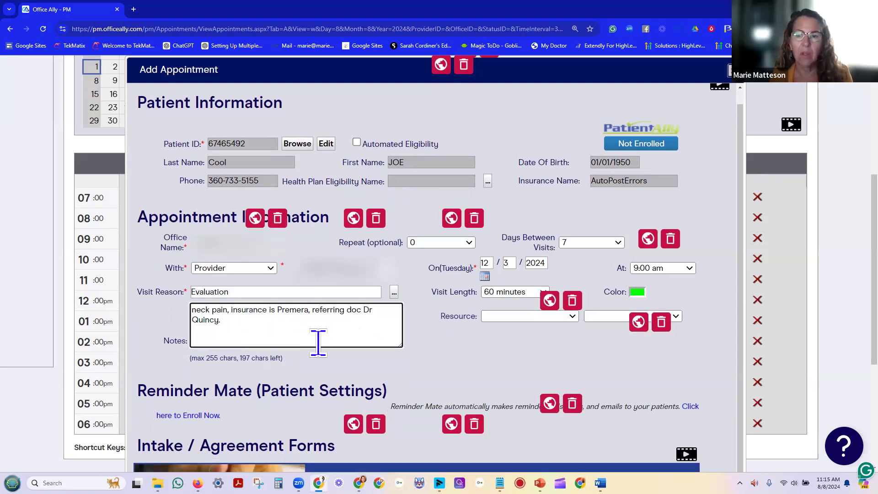
Save the new evaluation appointment to the schedule
scroll(457, 382, down, 3)
scroll(555, 394, down, 3)
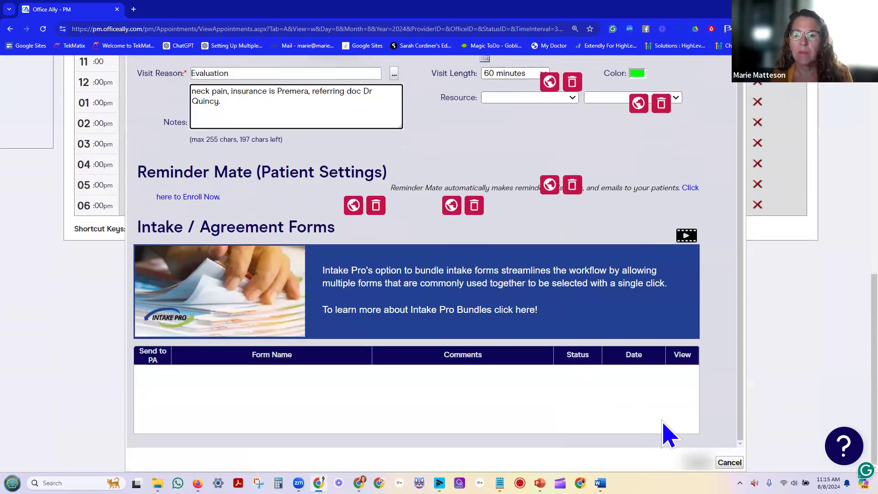
click(698, 463)
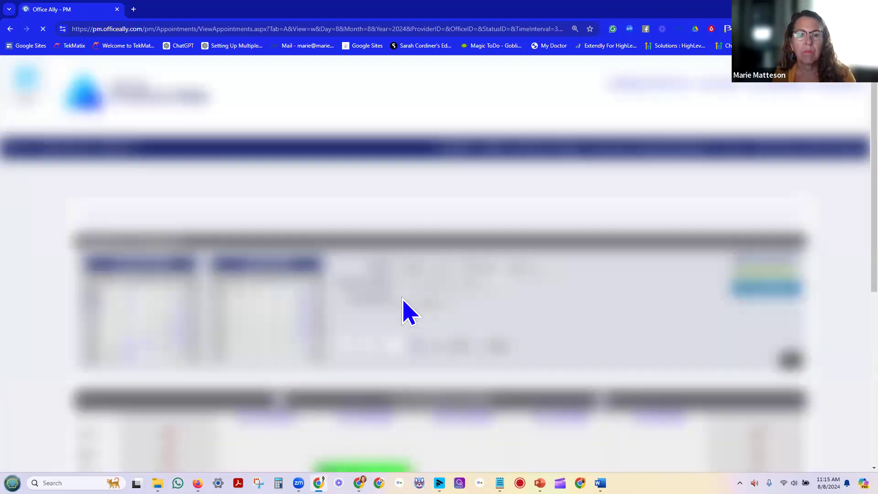
Check in the patient for the Tuesday 12/3/2024 9:00 appointment and create a visit from it
scroll(404, 304, down, 3)
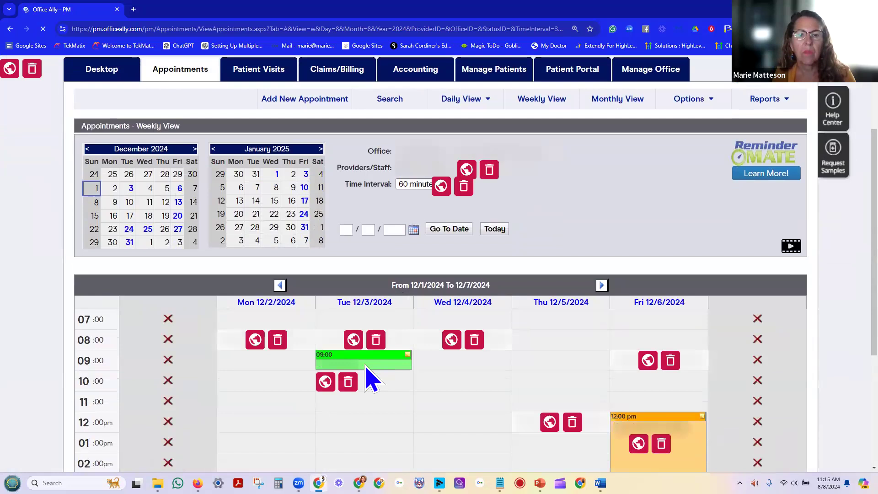
mouse_move(378, 362)
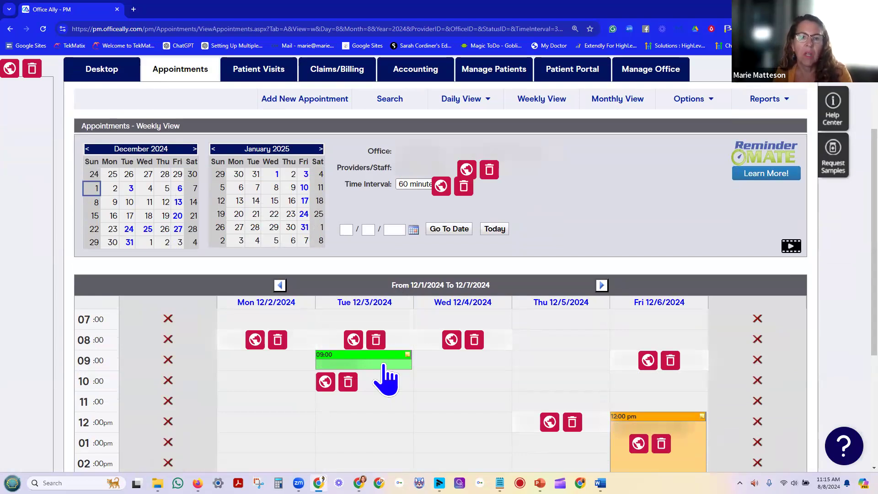
mouse_move(385, 379)
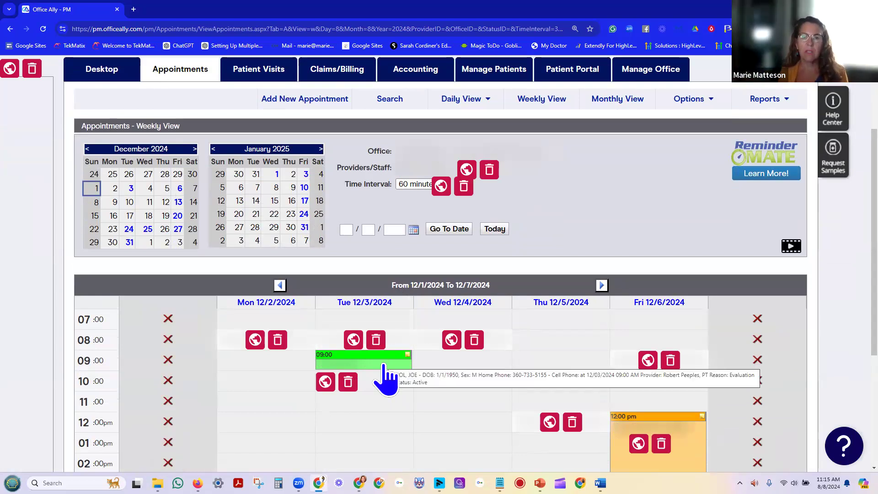
click(404, 359)
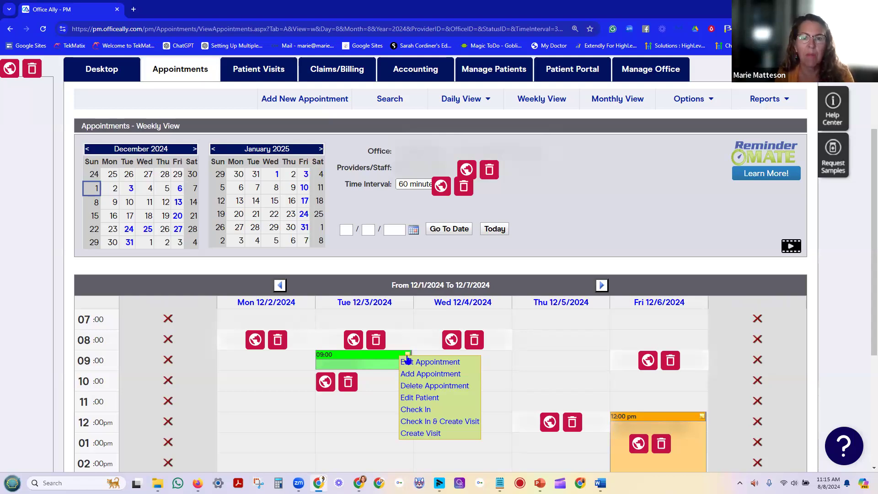
click(414, 423)
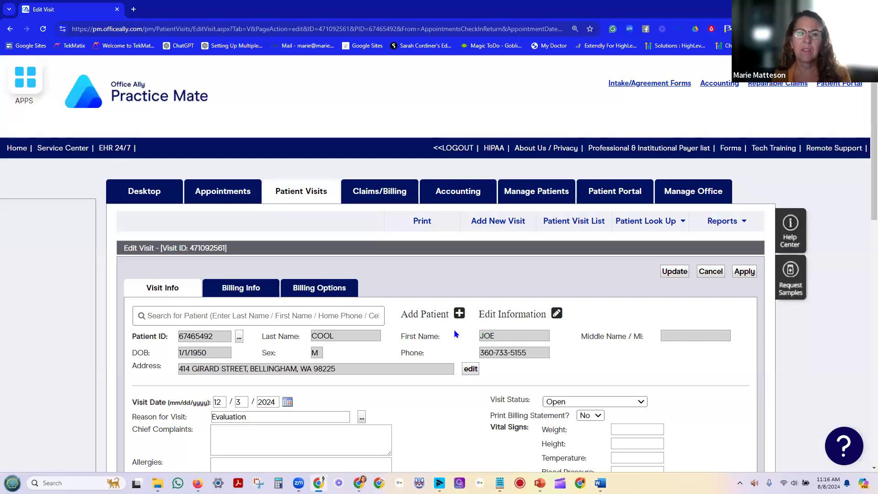
Review the new visit's information through to the primary insurance, secondary insurance and guarantor sections
scroll(455, 335, down, 7)
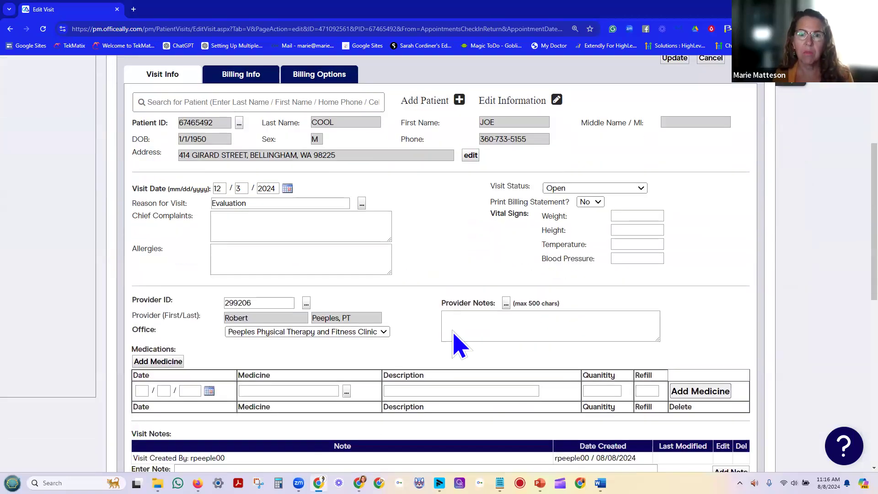
scroll(437, 314, down, 7)
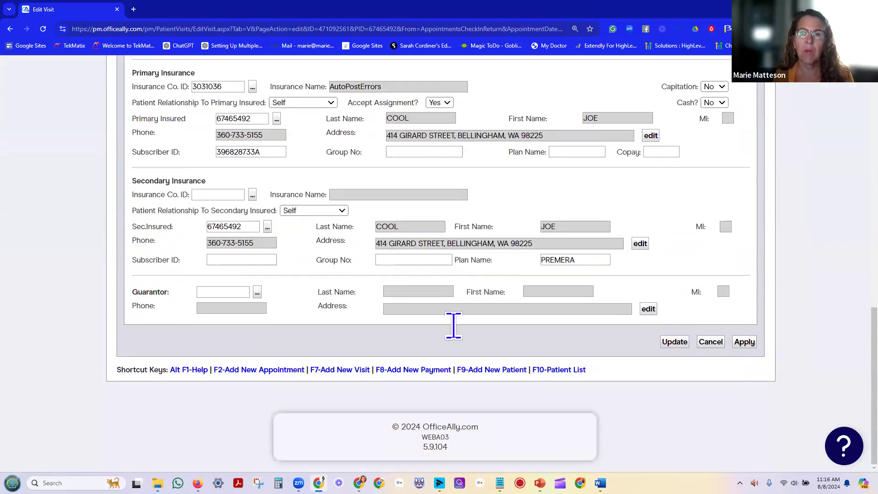
Review the visit's insurance sections and its billing information, covering diagnosis codes, billable line items and payments
scroll(604, 353, up, 10)
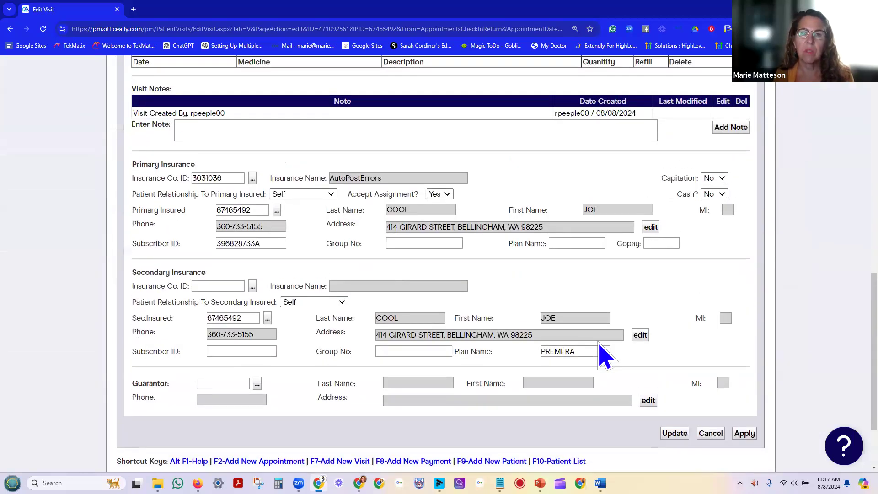
scroll(604, 353, up, 4)
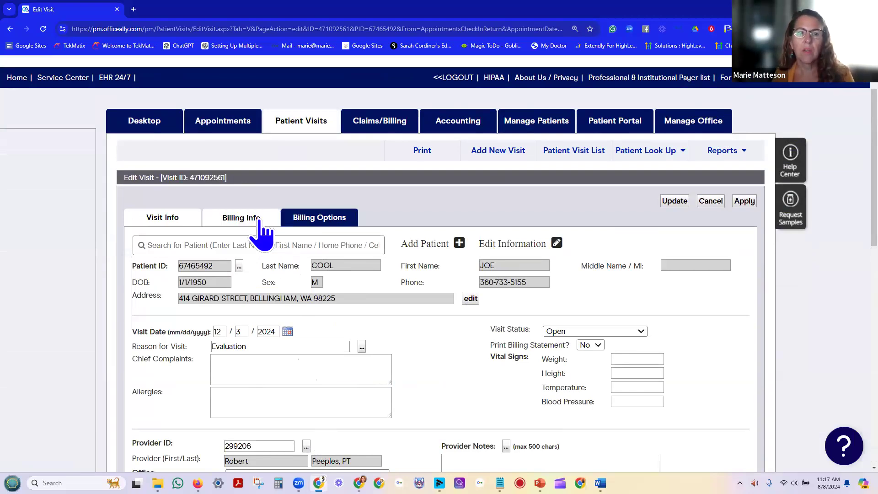
click(274, 224)
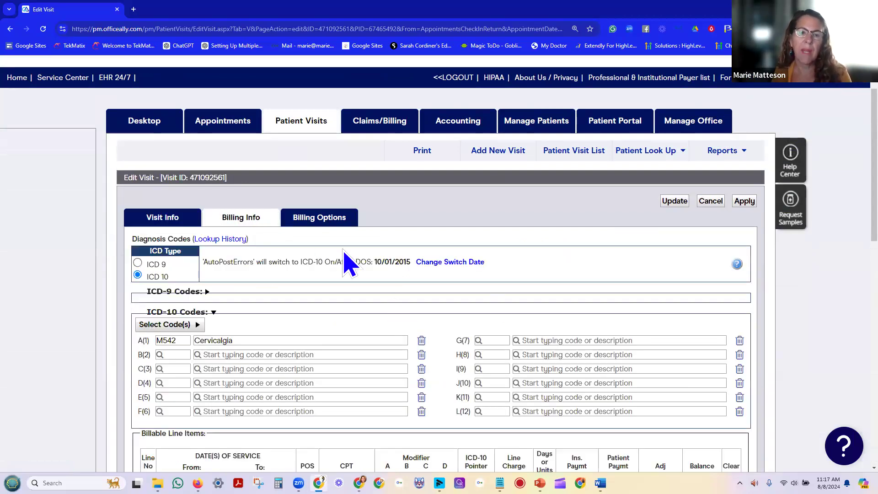
scroll(330, 436, down, 5)
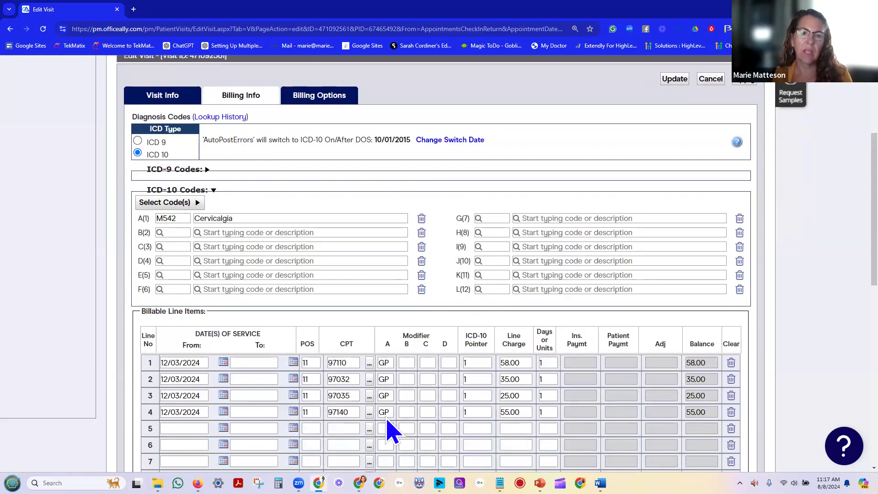
scroll(417, 256, down, 8)
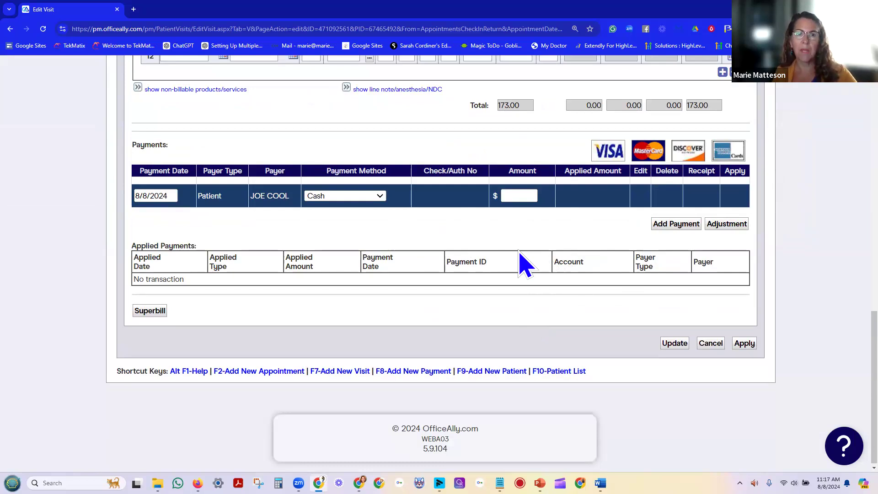
Try Credit Card as the visit's payment method and look at the card processing panel
click(351, 197)
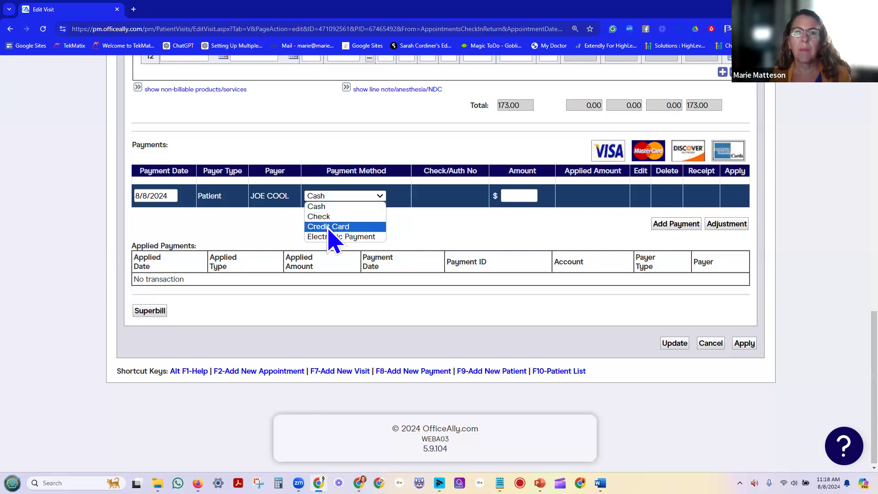
click(328, 228)
scroll(505, 382, down, 1)
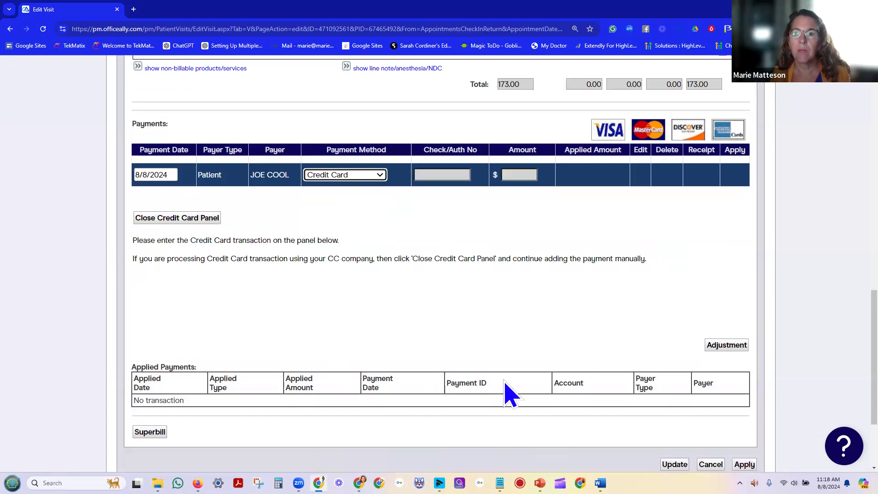
scroll(505, 383, down, 2)
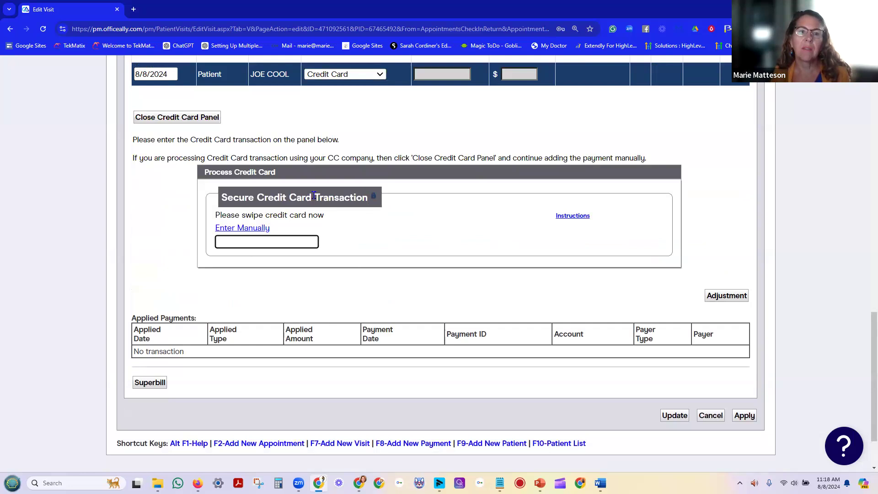
scroll(399, 286, up, 2)
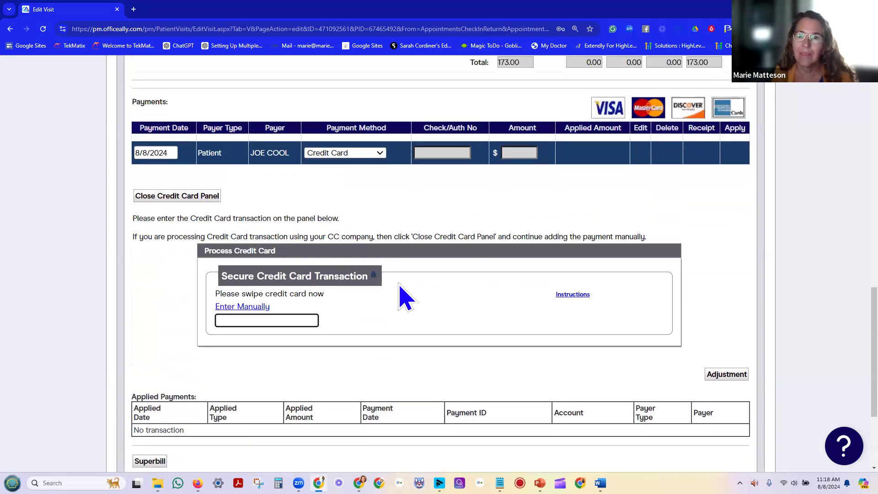
click(379, 165)
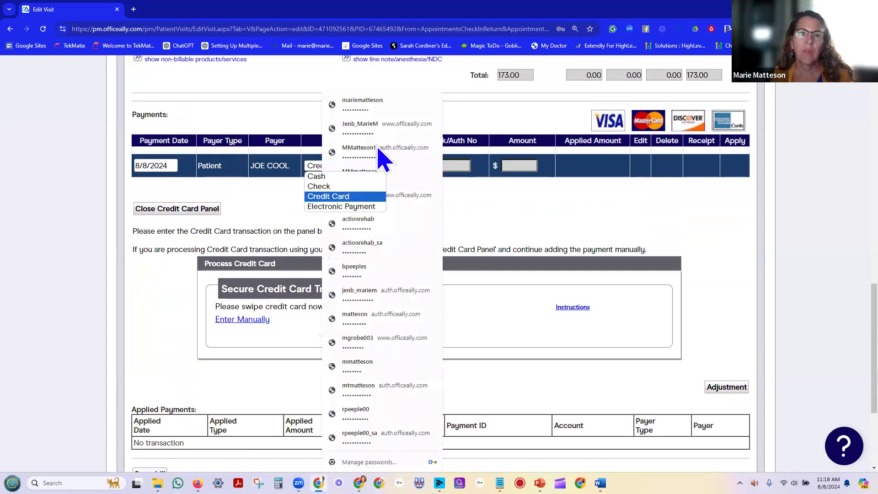
click(280, 198)
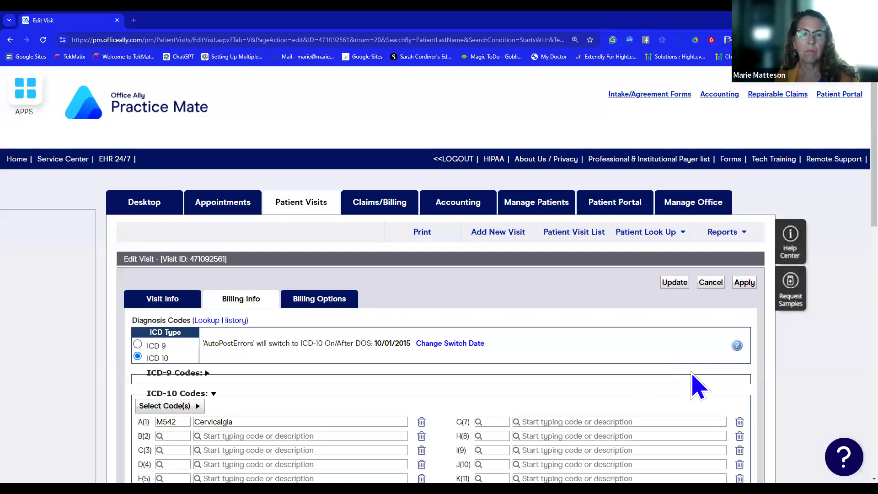
Add a 20.00 cash patient payment to the visit, dated 8/8/2024
scroll(533, 344, down, 3)
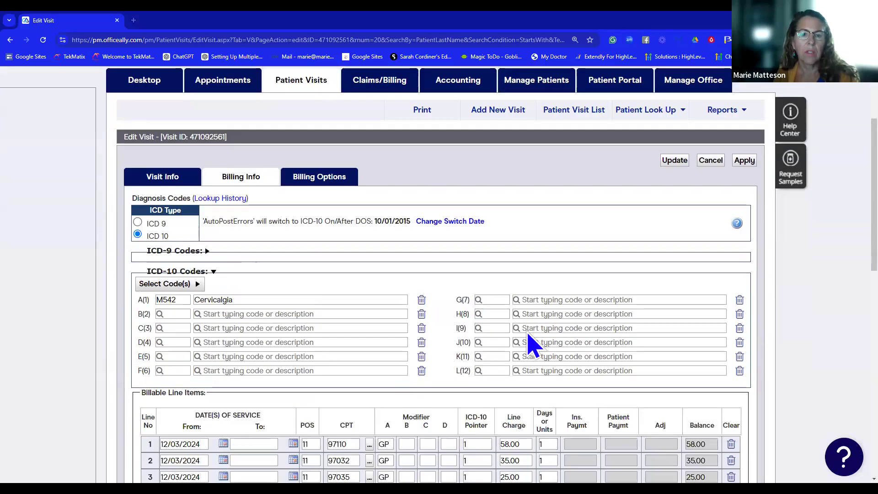
scroll(533, 344, down, 11)
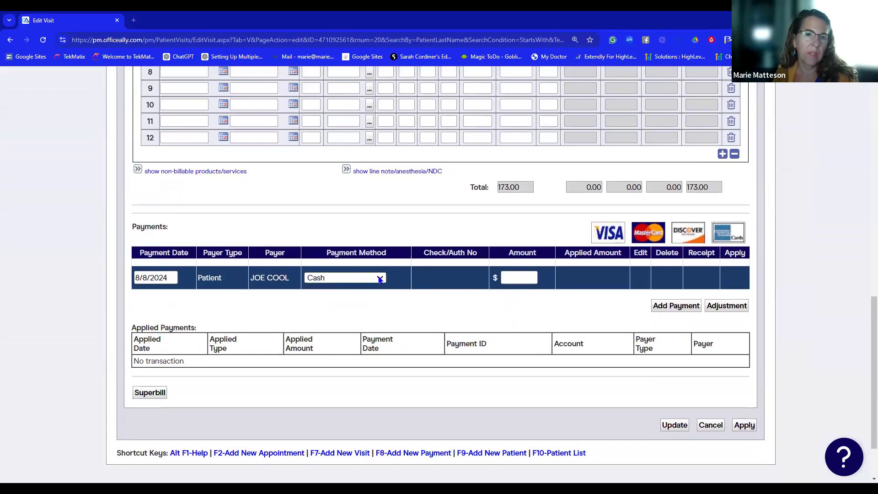
click(663, 310)
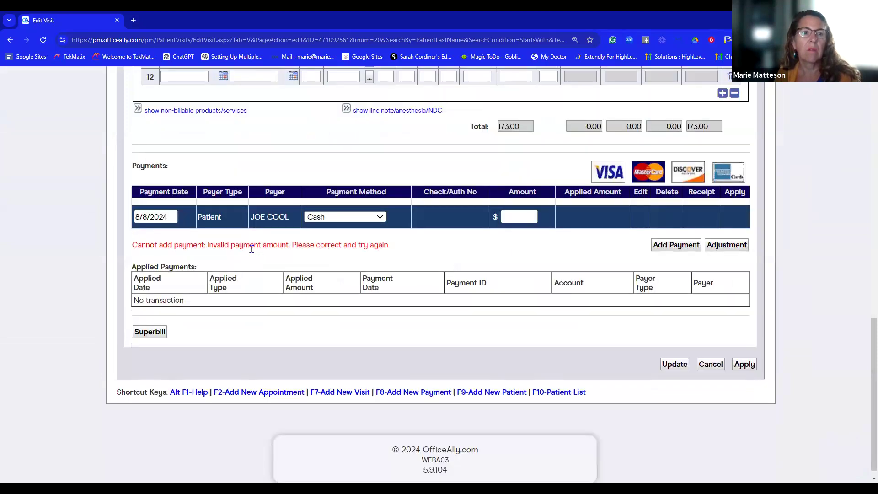
click(515, 218)
text(20.00)
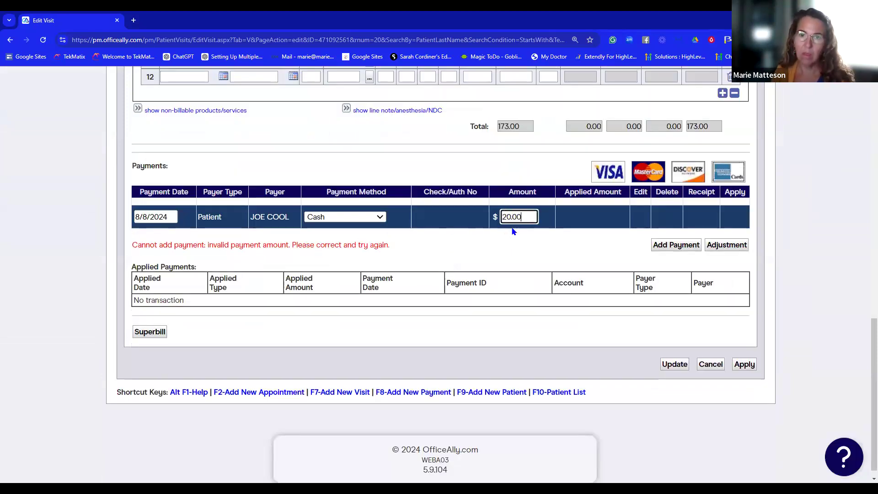
click(669, 246)
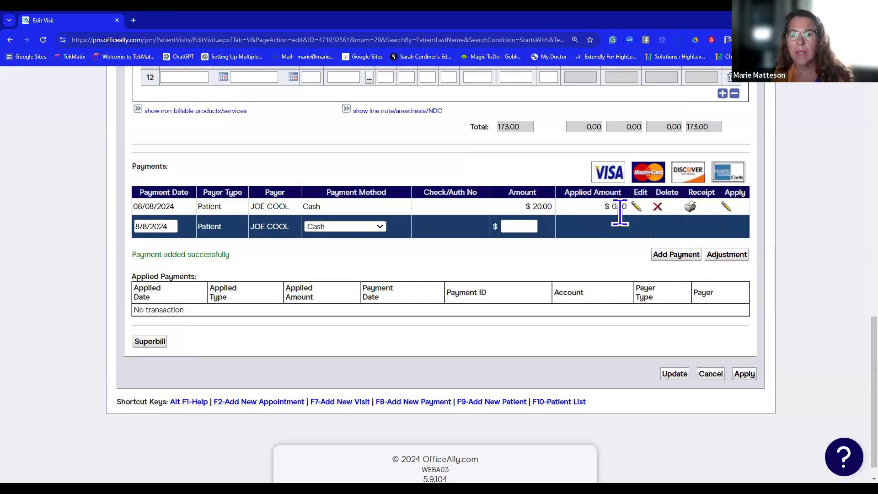
Edit the $20.00 cash payment to have SQUARE as its check number and save it
click(639, 204)
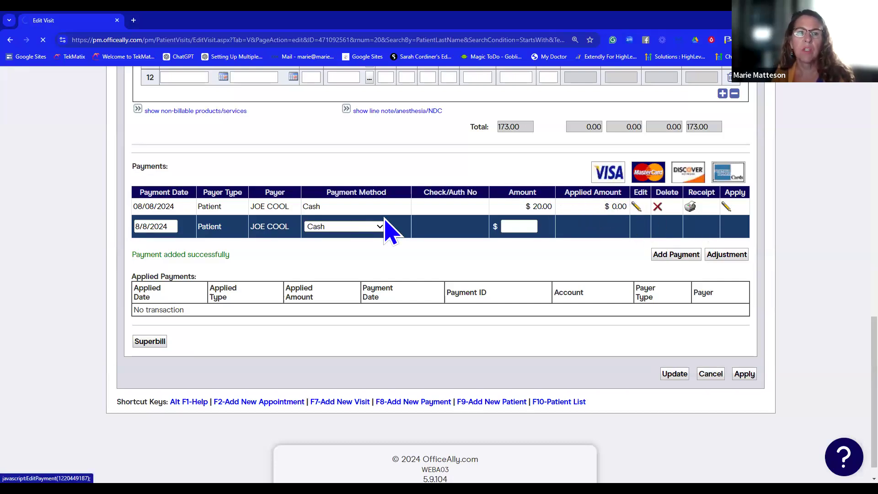
scroll(434, 291, down, 2)
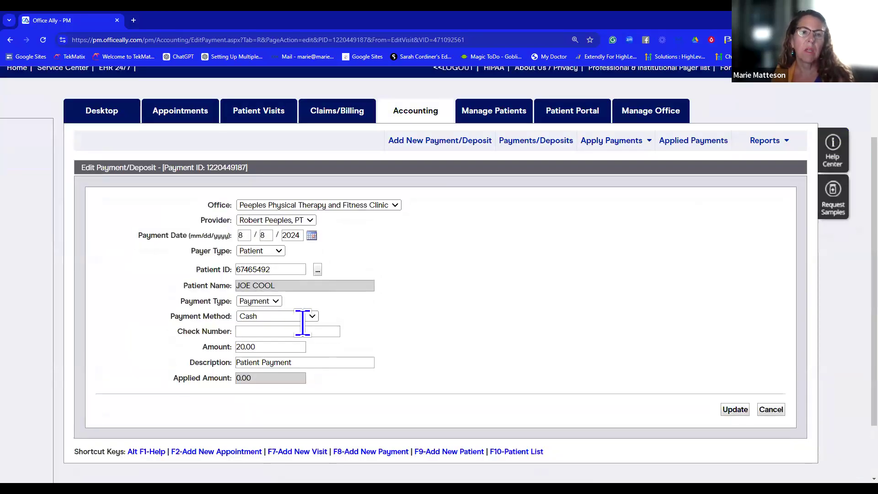
scroll(361, 237, down, 2)
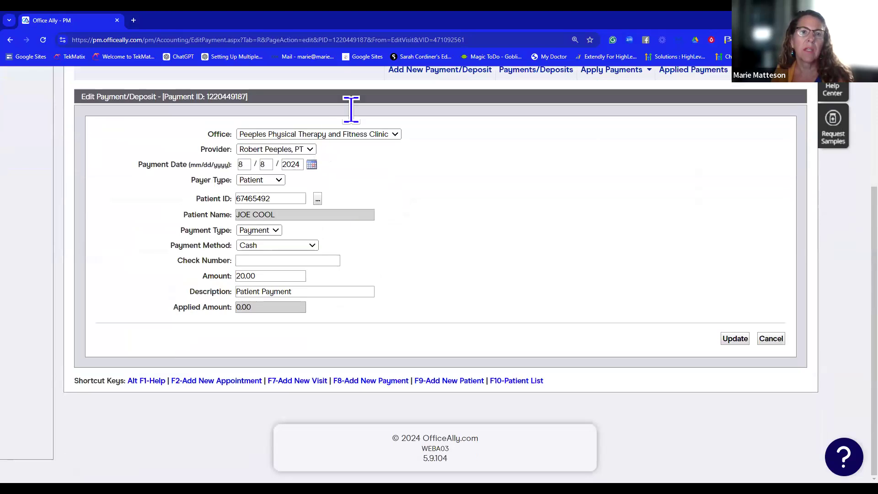
click(252, 258)
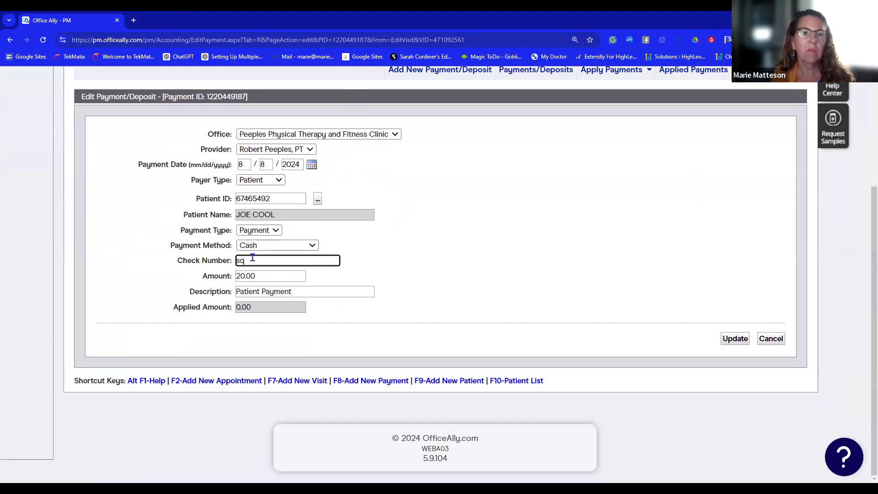
text(ARE)
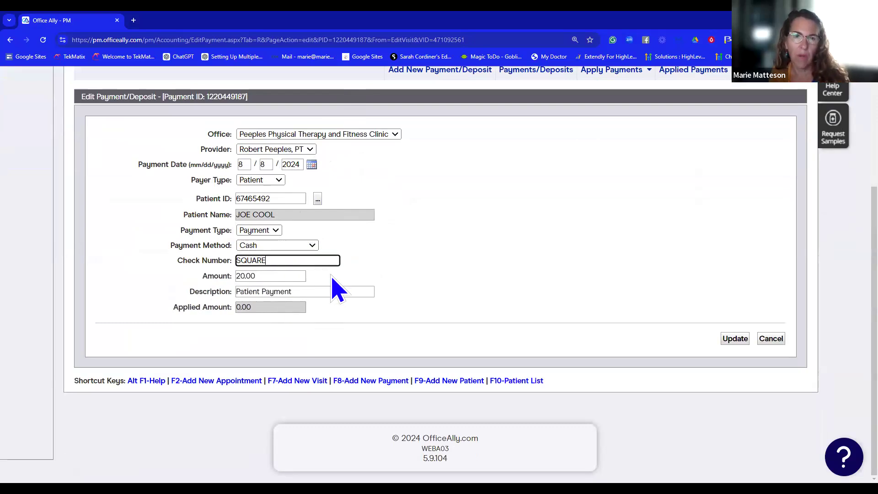
click(729, 343)
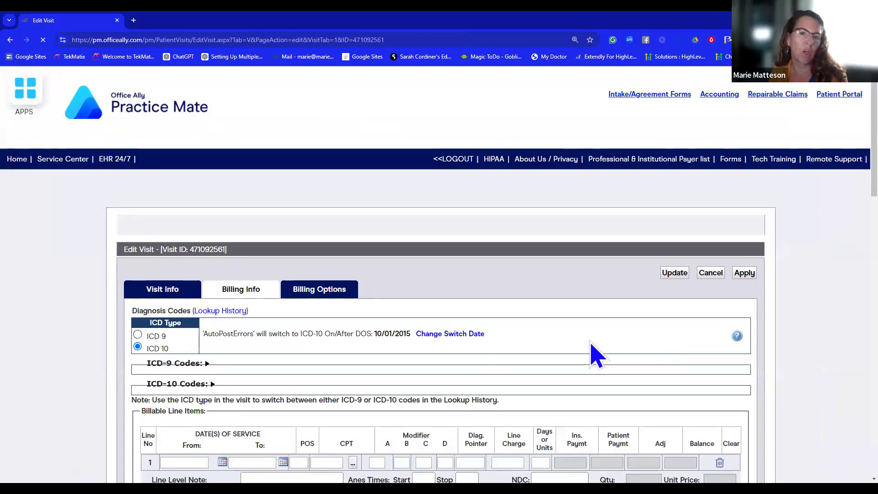
Leave the visit without further changes and look through the patient visit list
click(705, 275)
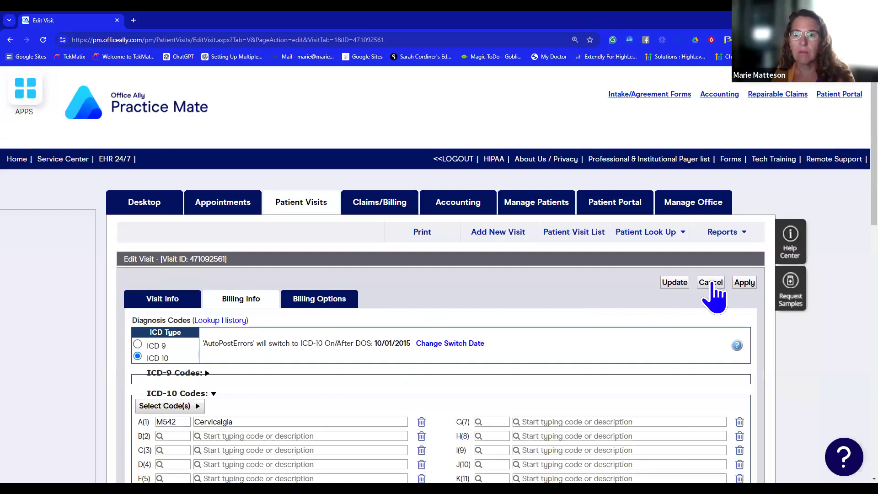
click(711, 283)
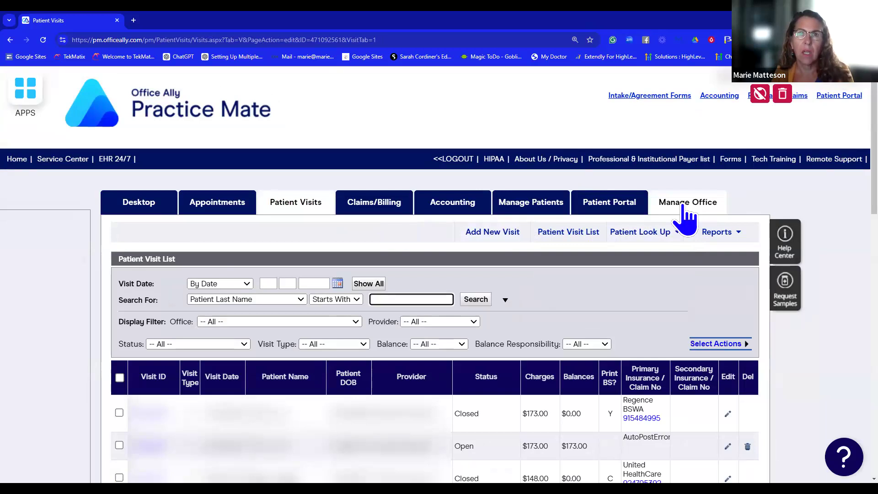
scroll(457, 283, down, 3)
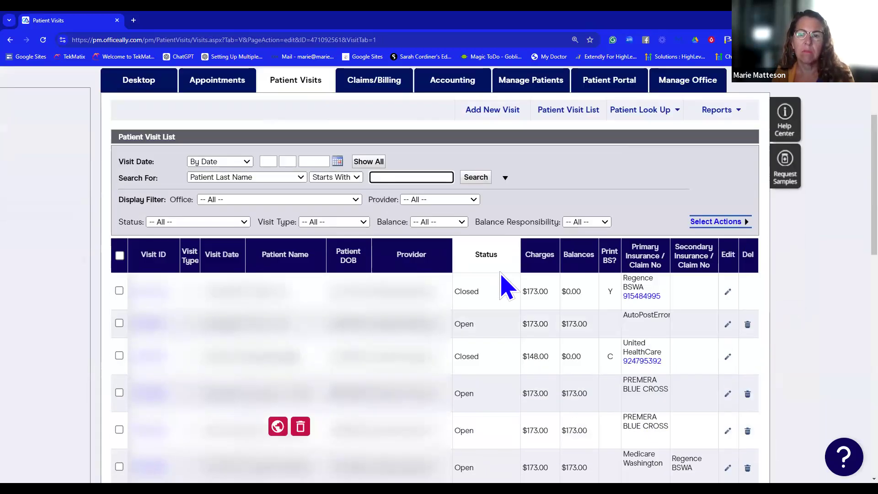
scroll(504, 285, down, 5)
scroll(503, 284, up, 8)
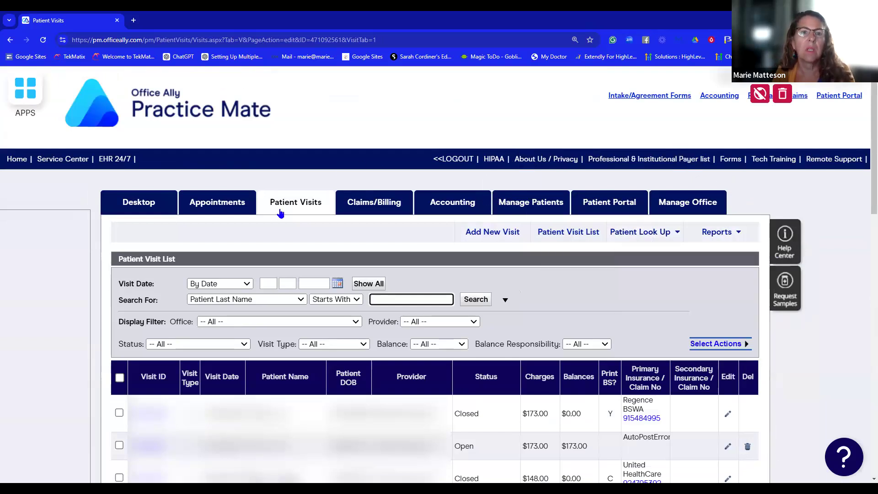
Go to the list of managed patients and start a new patient record
click(540, 207)
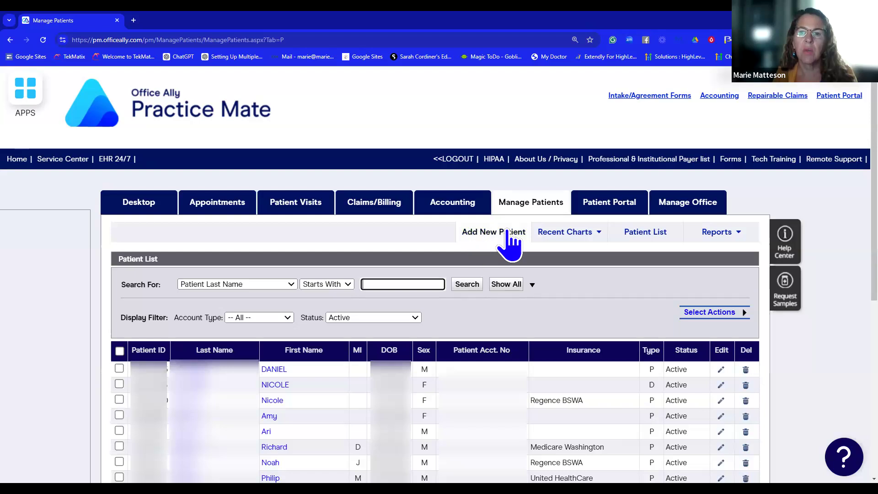
scroll(833, 314, down, 6)
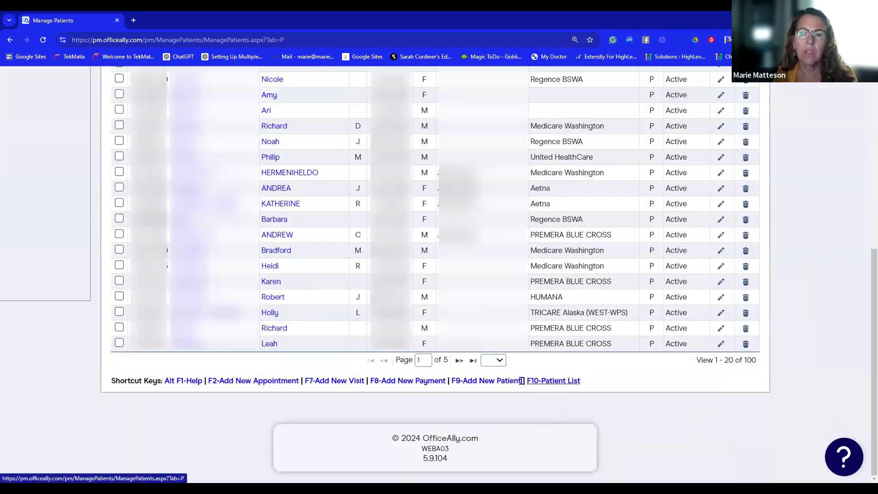
click(471, 385)
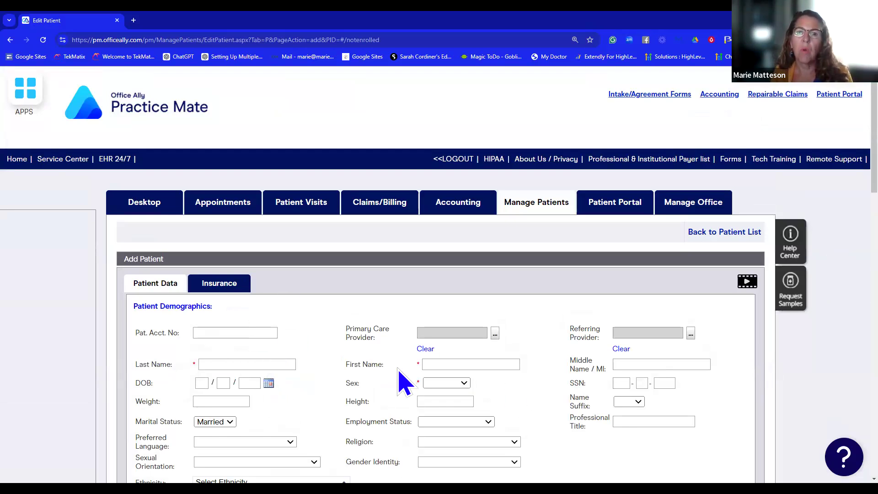
Enter the new patient's last name and first name in capital letters
click(290, 366)
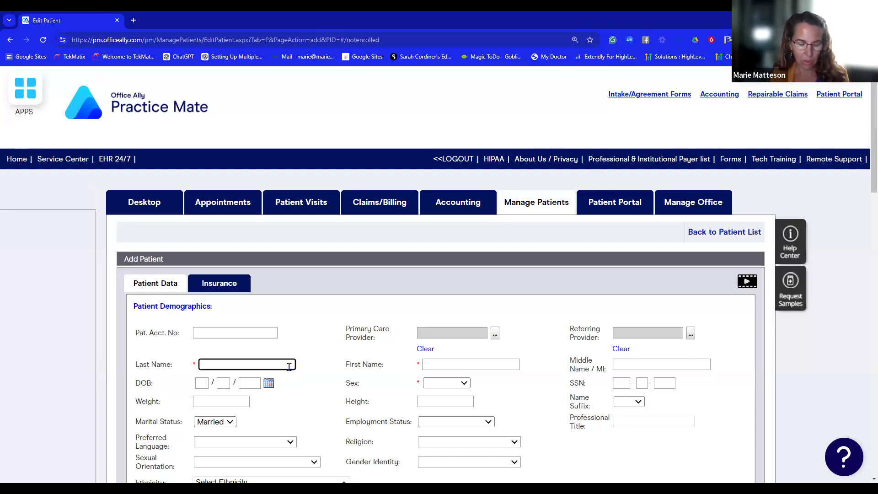
text(BROWN)
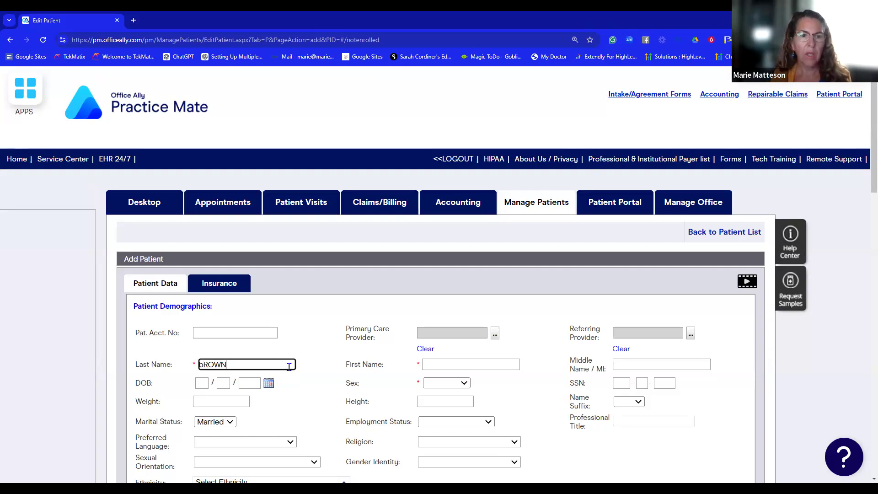
key(BackSpace)
key(BackSpace)
text(BROW)
key(Tab)
text(CHARLIE)
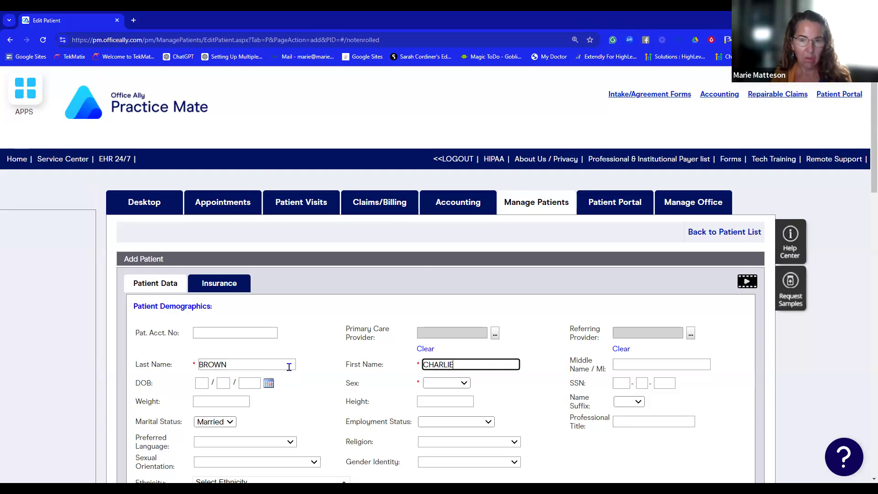
Fill in the new patient's date of birth
key(Tab)
key(Tab)
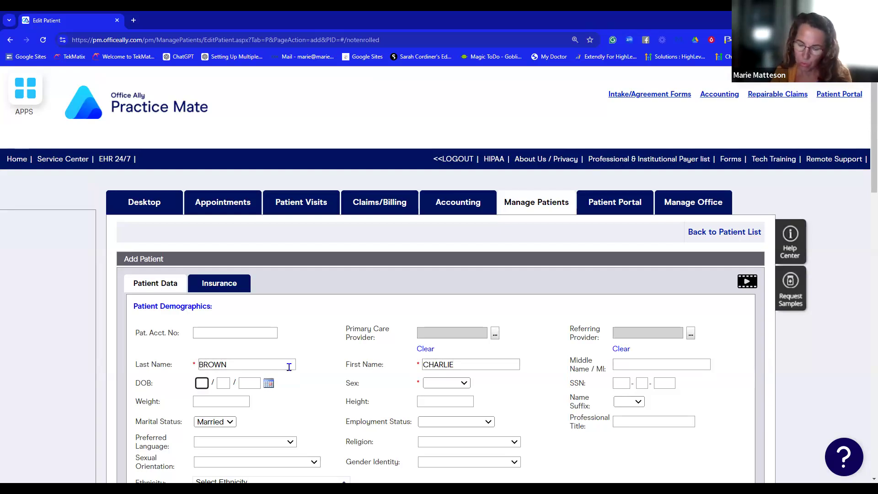
text(10 / )
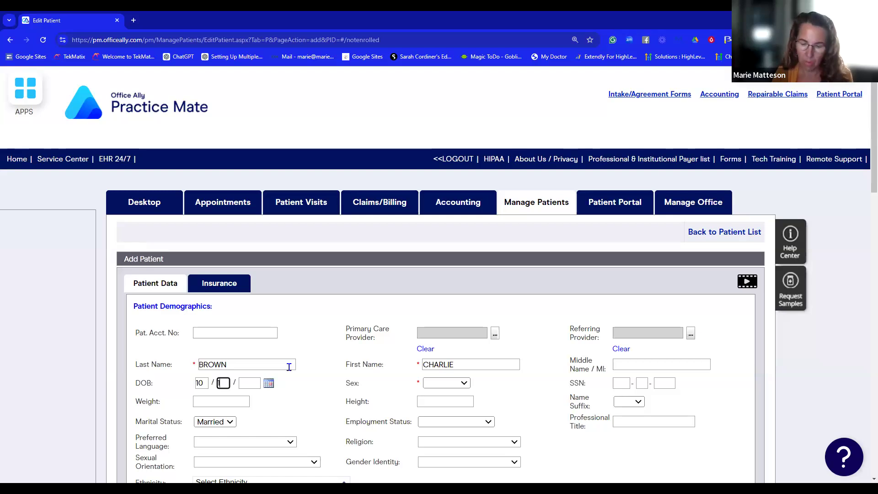
text(01)
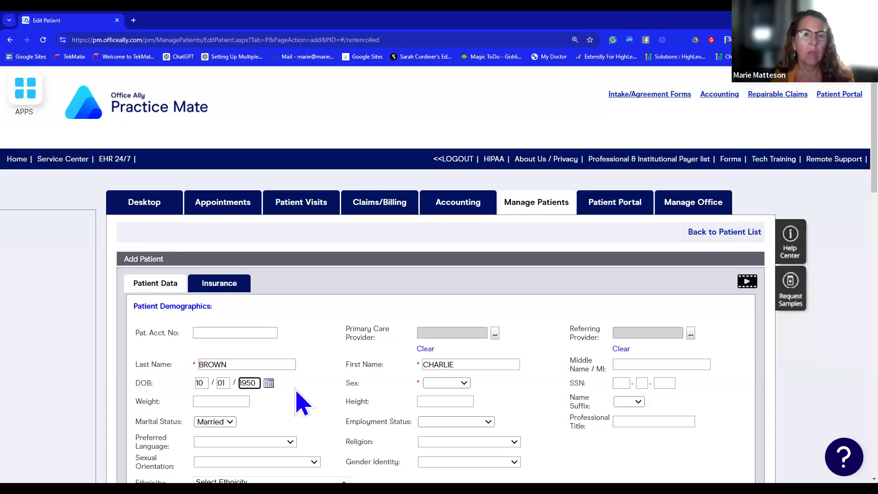
Correct the month in the new patient's date of birth and set the sex to Male
double_click(205, 383)
text(01)
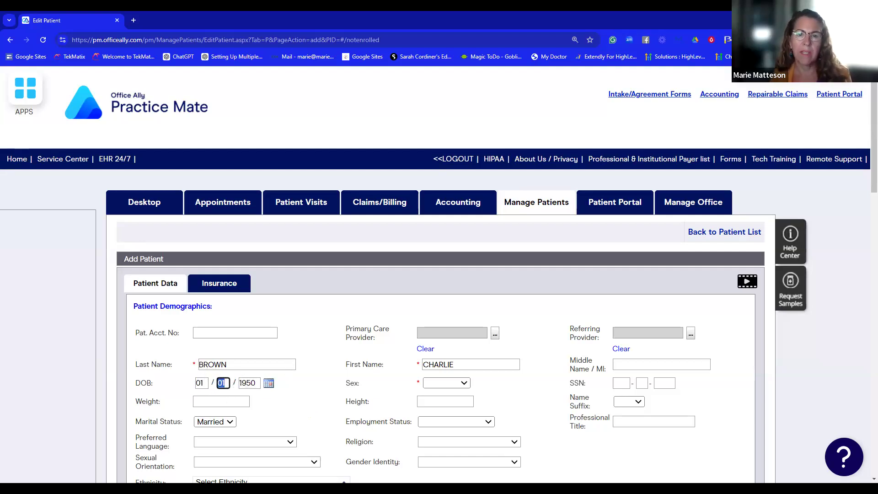
click(436, 384)
click(442, 404)
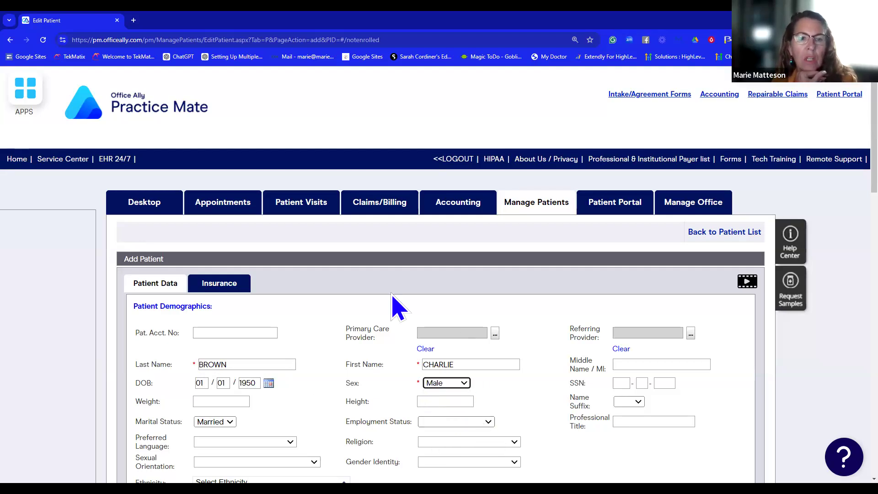
View the available Gender Identity options without choosing one
scroll(344, 393, down, 1)
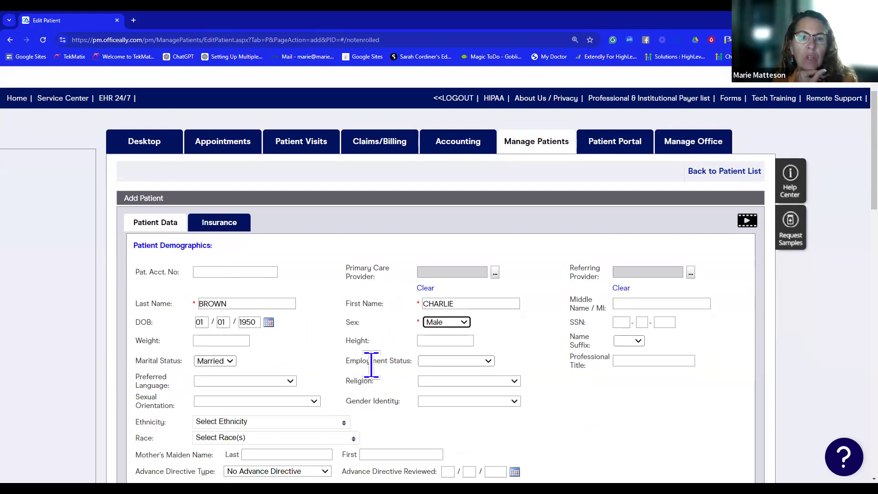
click(434, 403)
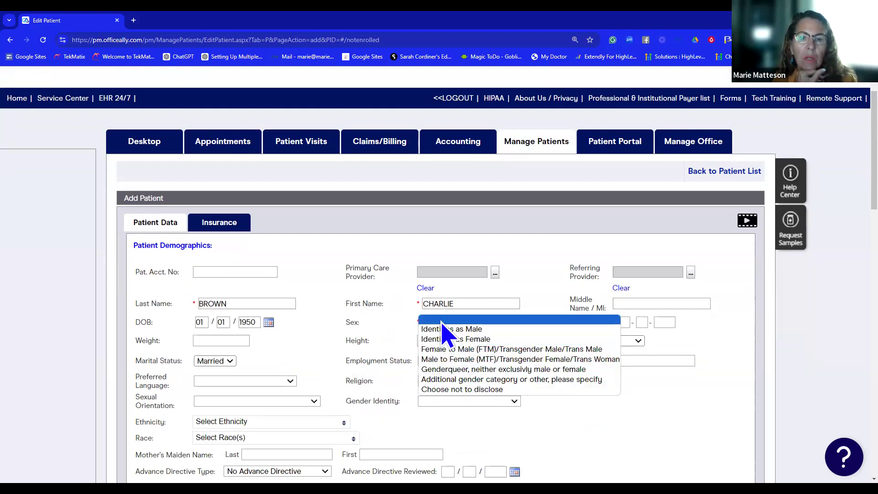
click(411, 421)
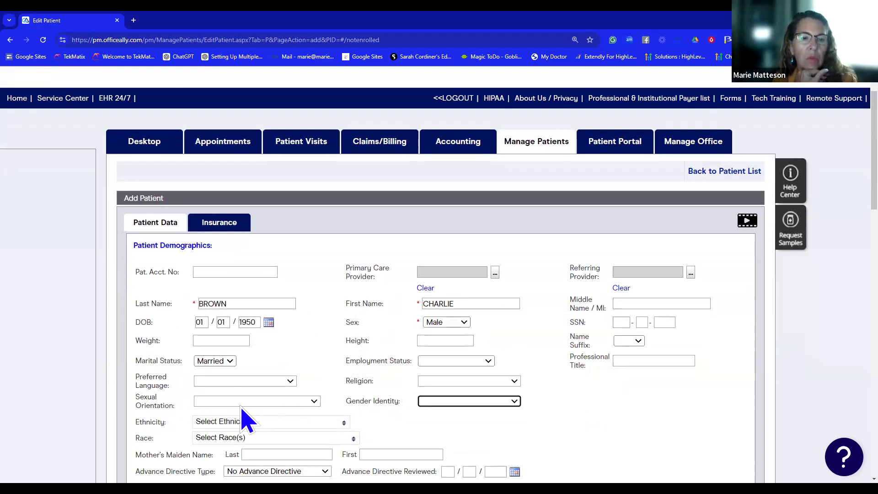
click(227, 365)
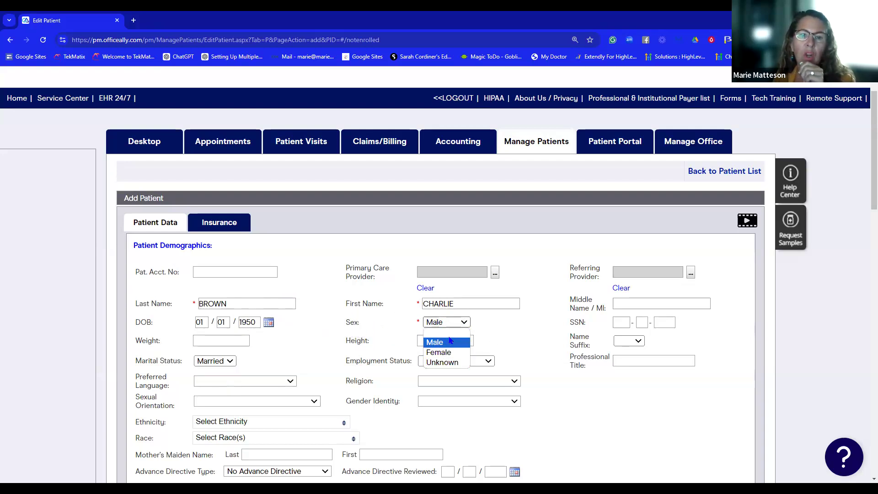
Clear the new patient's sex selection and choose Male again
click(451, 334)
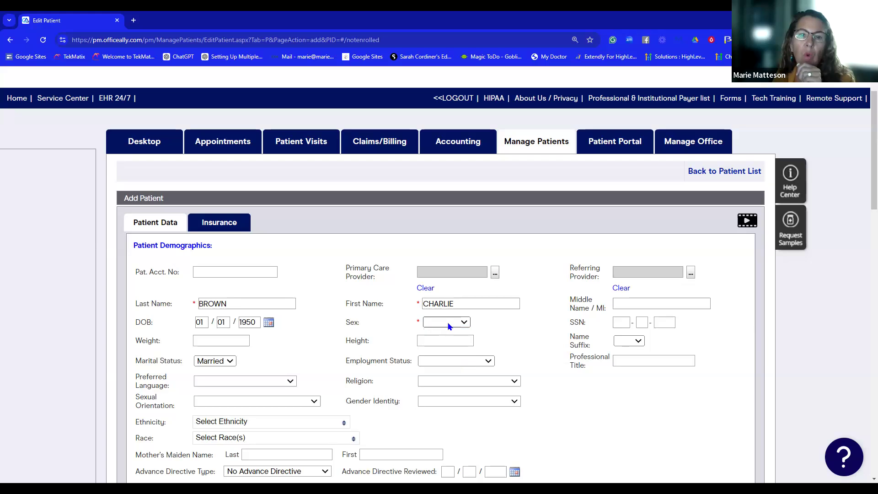
click(449, 323)
click(448, 344)
Review the Communication Preference and Preferred Phone options in the patient's contact information without choosing any
scroll(392, 401, down, 5)
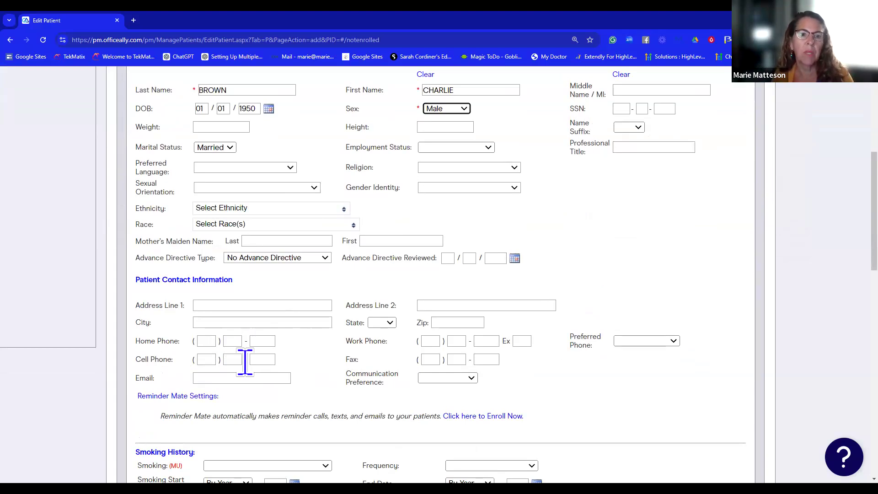
click(425, 378)
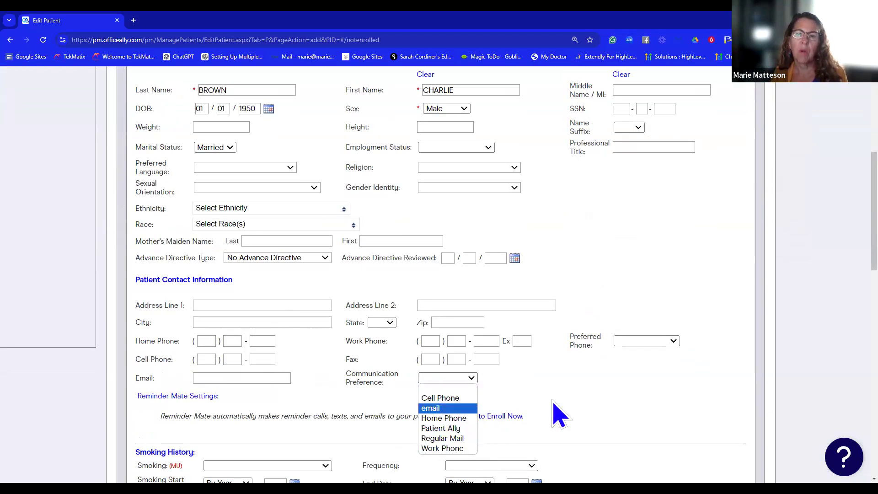
click(638, 342)
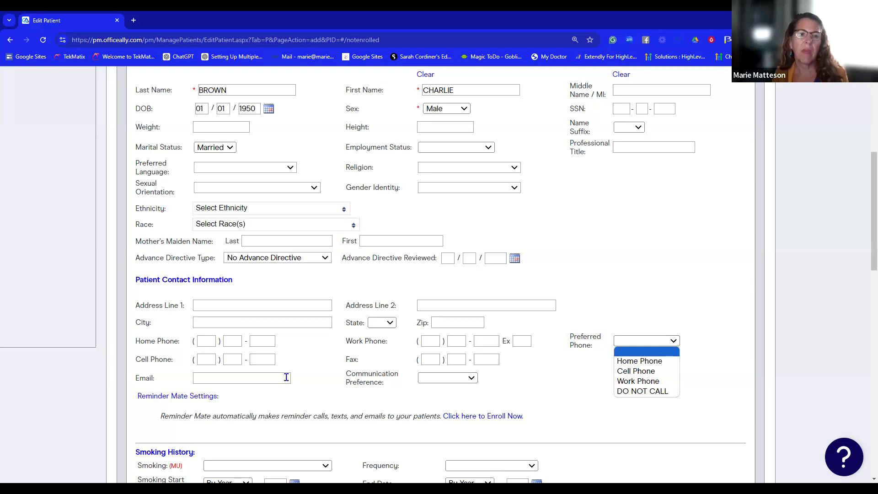
click(286, 377)
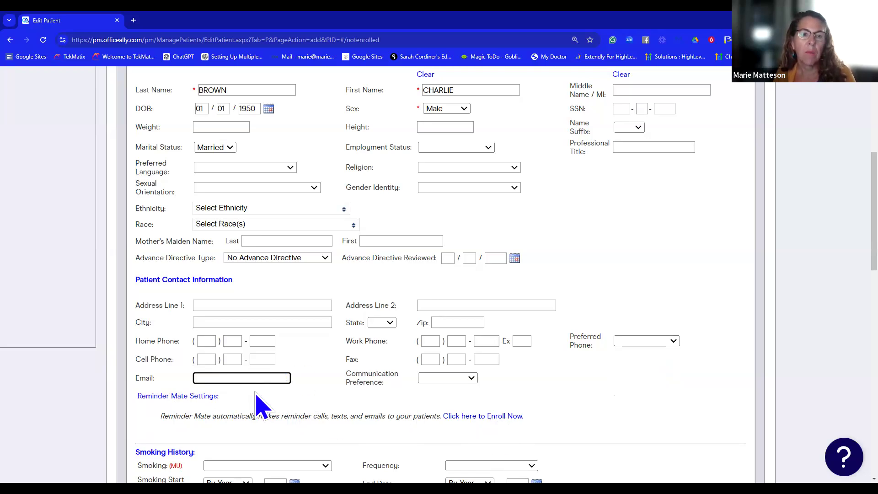
Leave the remaining sections of the form blank and add the patient without enrolling in PHR
scroll(235, 409, down, 3)
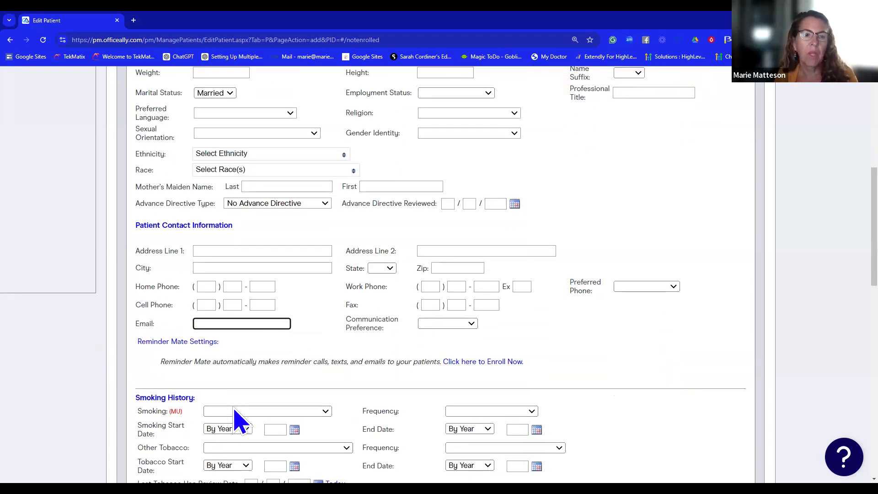
scroll(307, 419, down, 5)
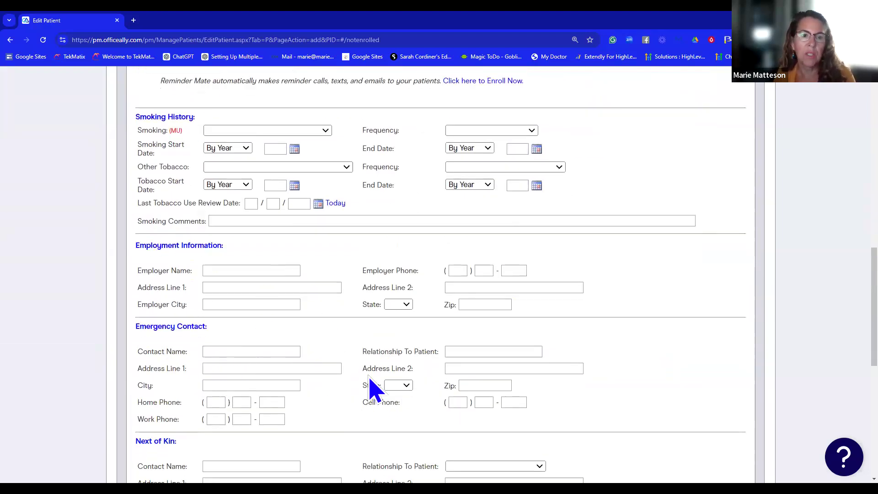
scroll(319, 404, down, 1)
scroll(319, 403, down, 8)
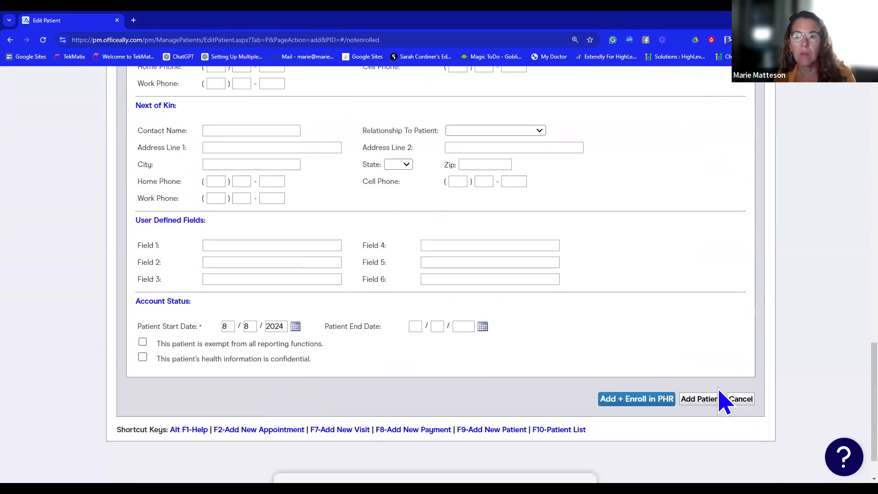
click(712, 399)
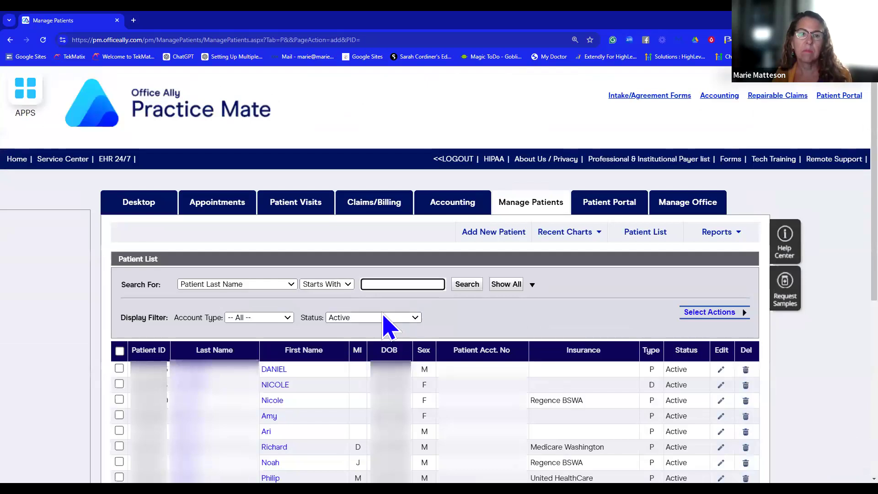
Search the patient list for the new patient's last name and open the matching record
click(380, 283)
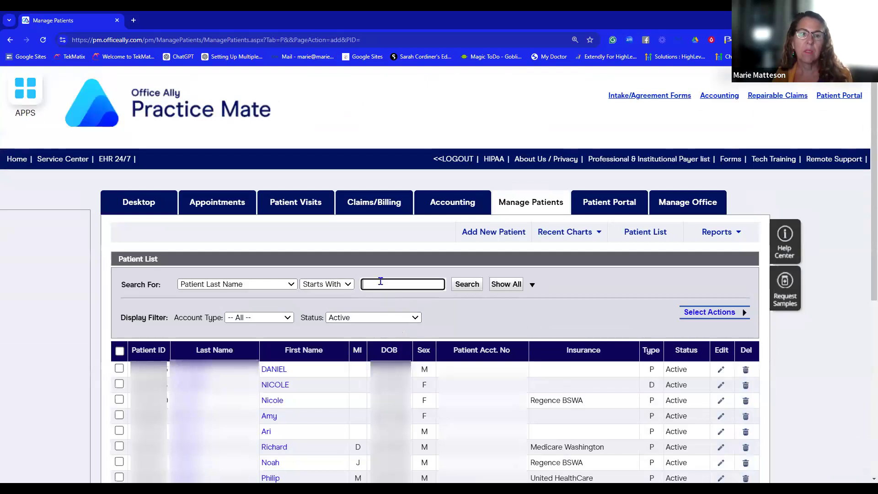
text(BROWN)
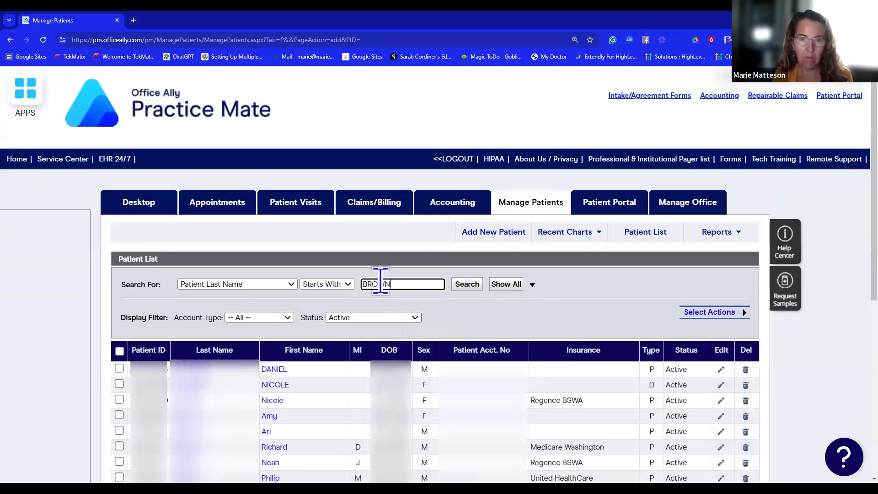
key(Return)
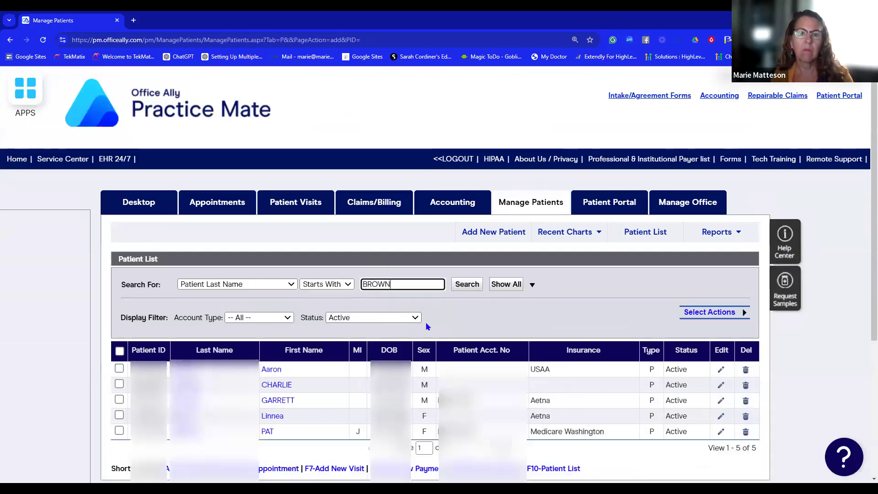
click(463, 286)
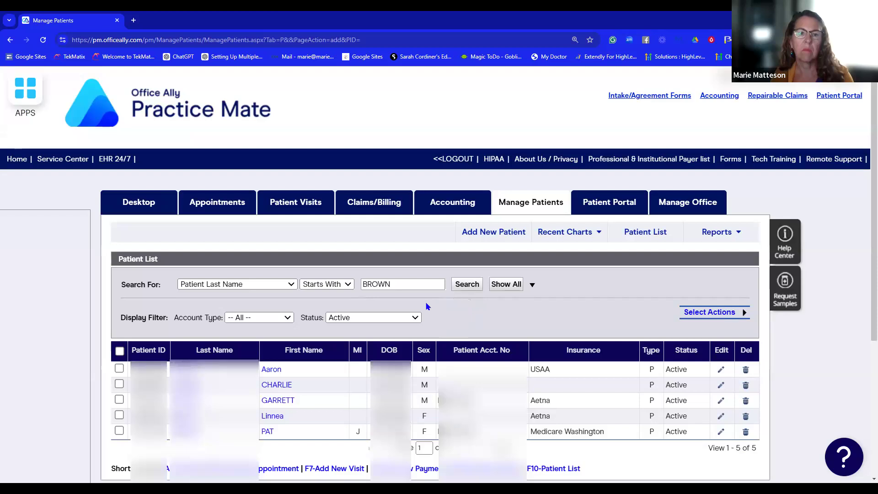
click(282, 385)
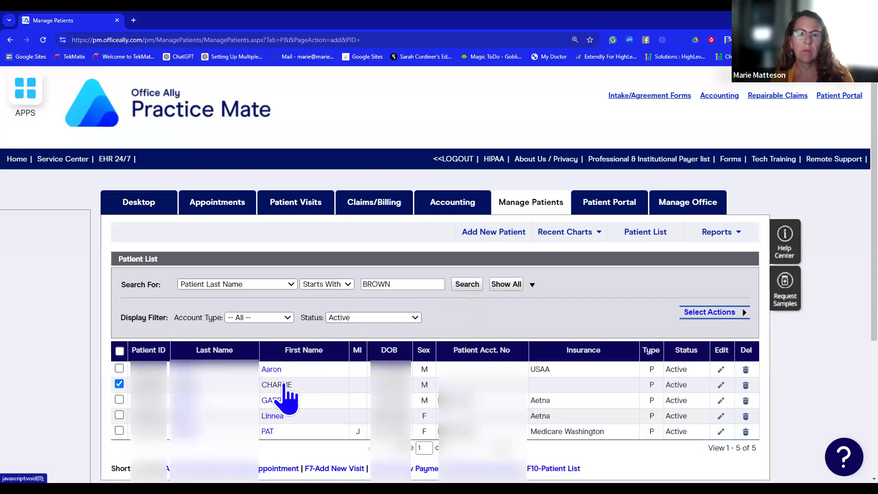
click(284, 385)
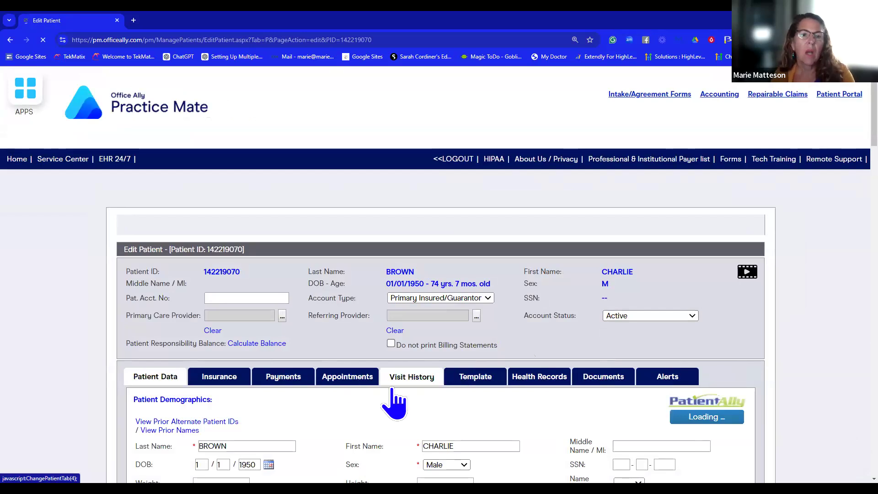
Open the patient's documents section and look over its search filters and document list
click(392, 389)
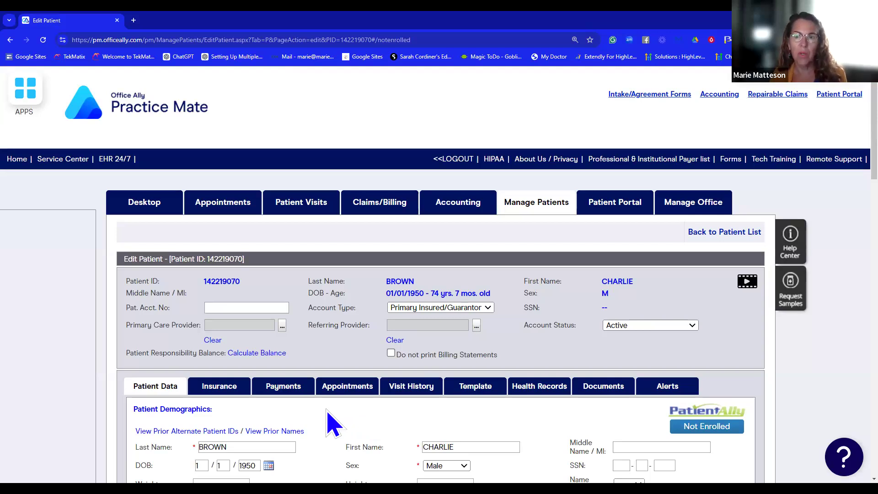
click(601, 389)
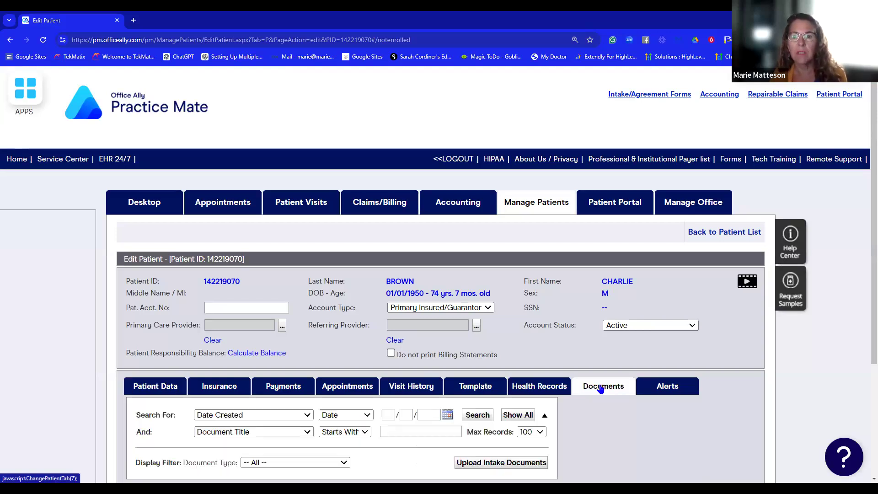
scroll(608, 384, down, 3)
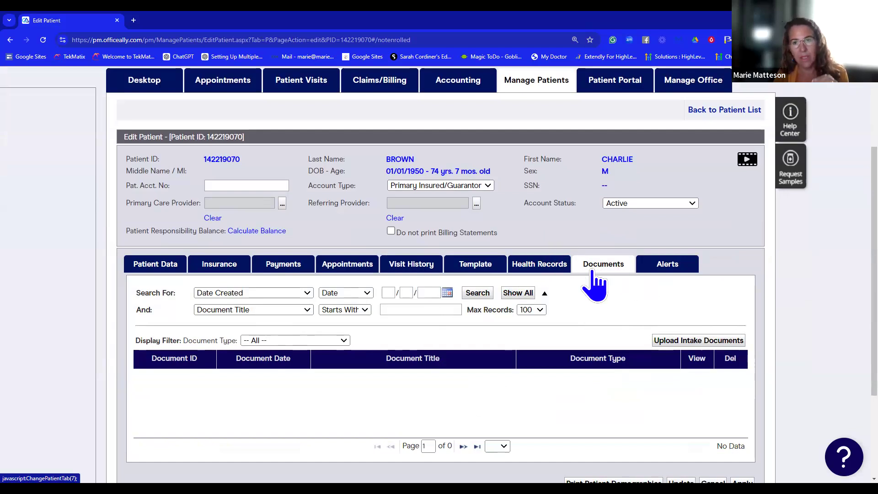
scroll(477, 249, up, 2)
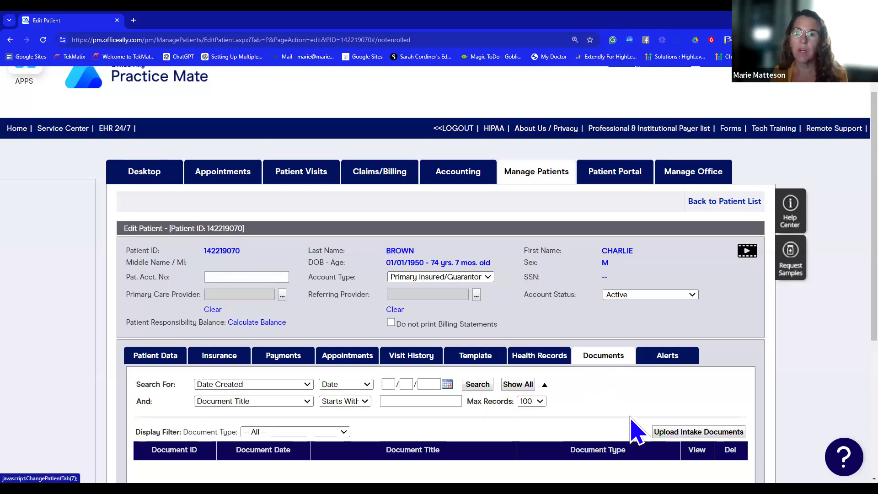
scroll(637, 432, down, 3)
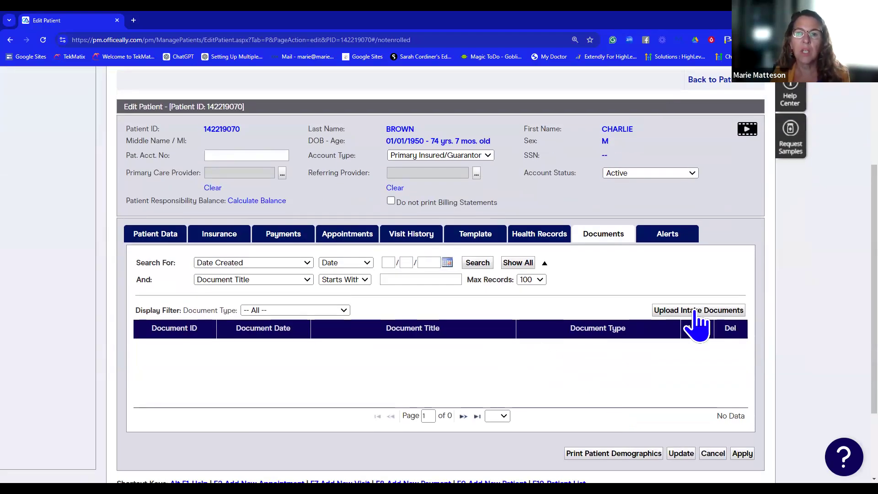
Prepare an intake document upload of type Intake Forms titled "IMUNIZATION RECORD", and close the form without uploading
click(696, 311)
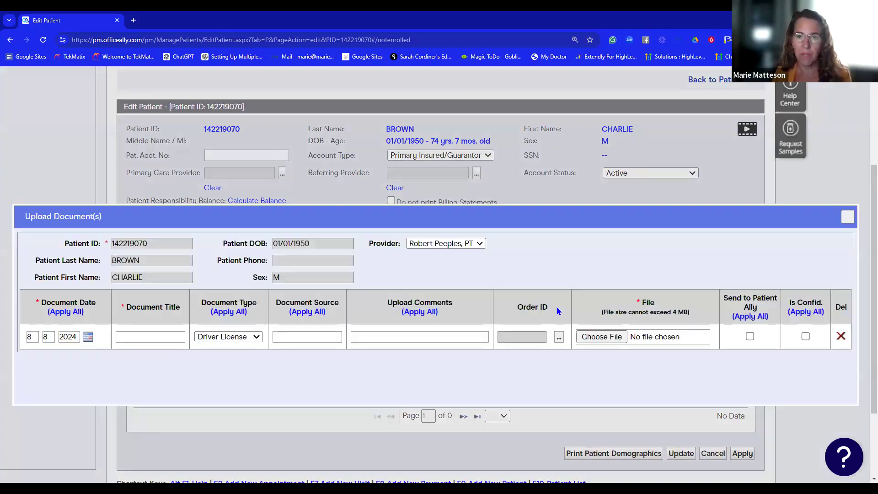
scroll(658, 394, down, 5)
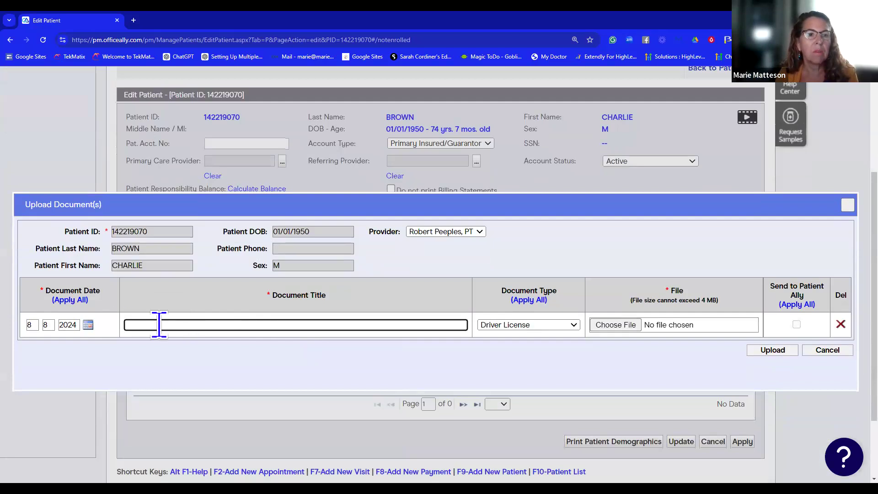
click(545, 325)
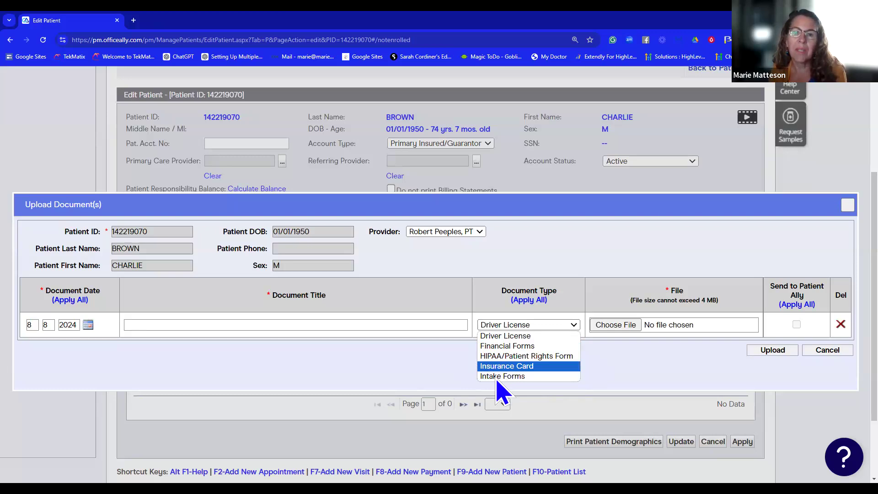
click(417, 325)
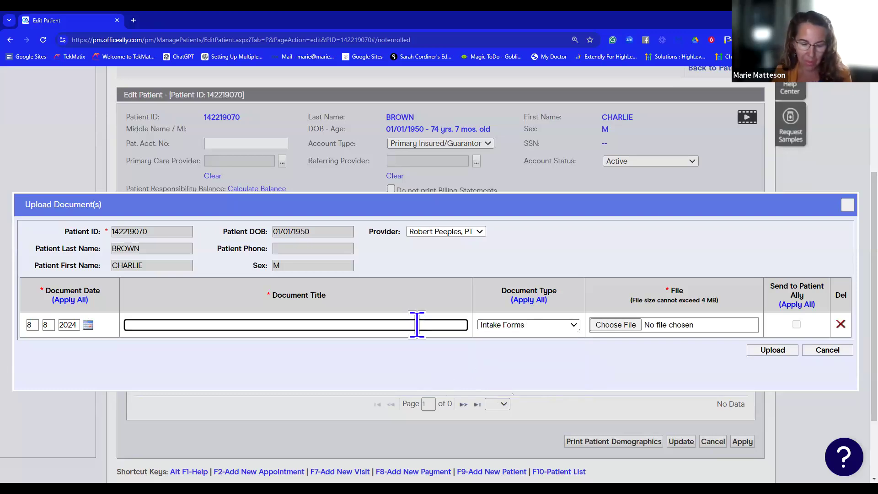
text(IMUN)
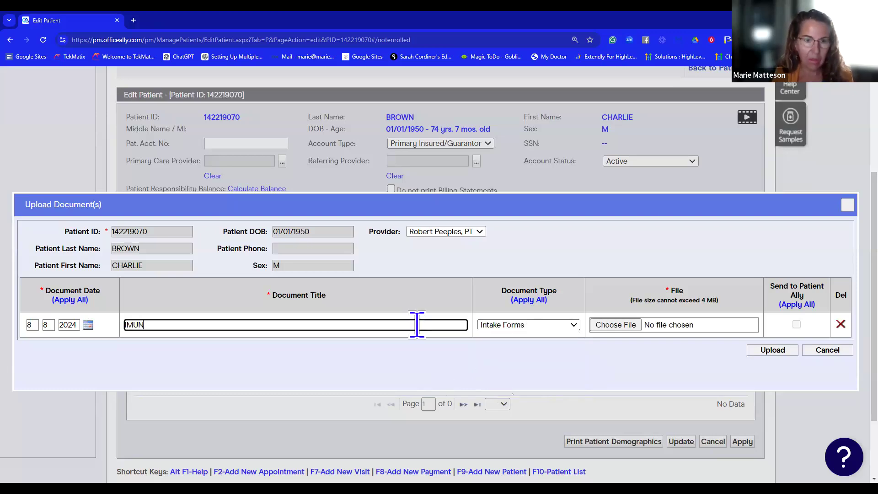
text(IZA)
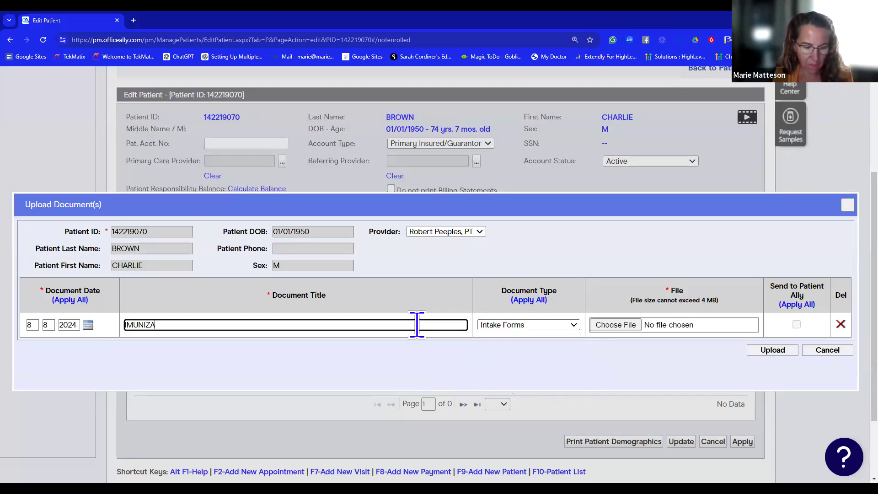
text(TION RECORD)
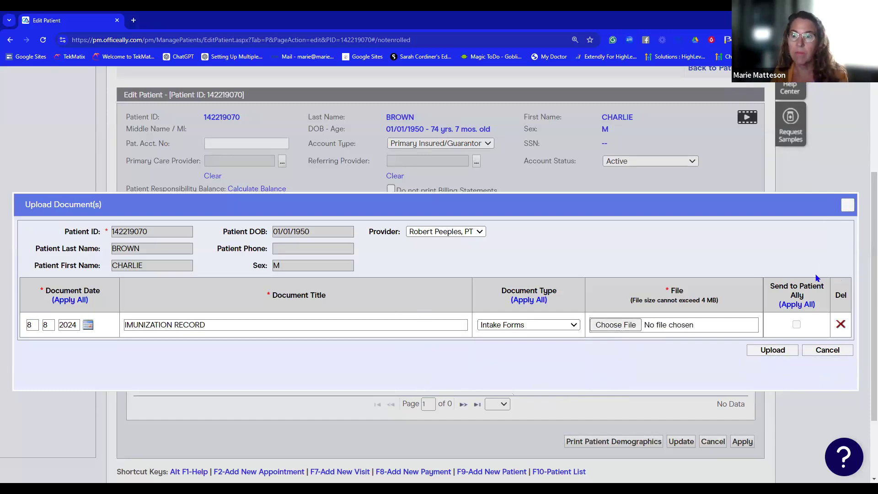
click(846, 207)
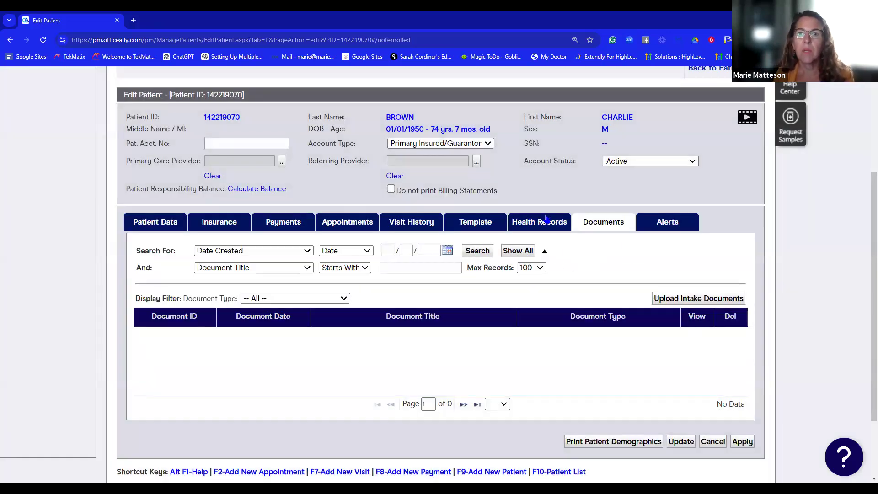
Open the patient's insurance section and assign PREMERA BLUE CROSS as the primary insurance company
click(233, 234)
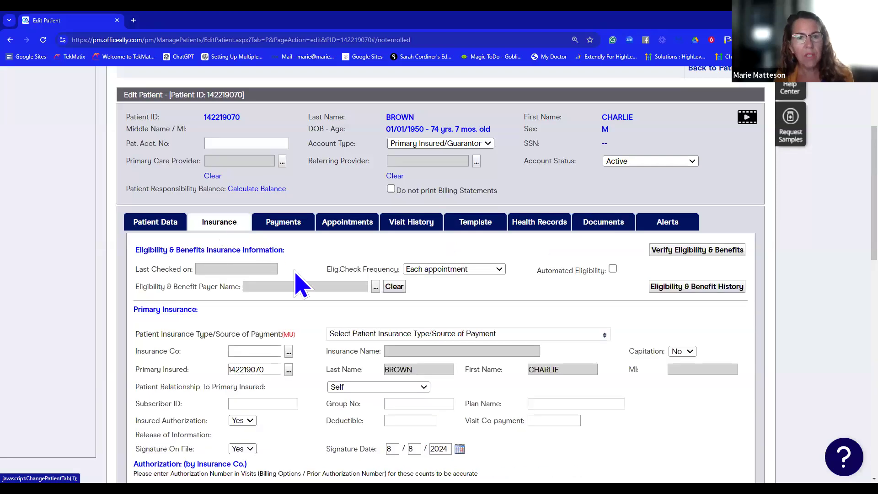
scroll(235, 229, down, 2)
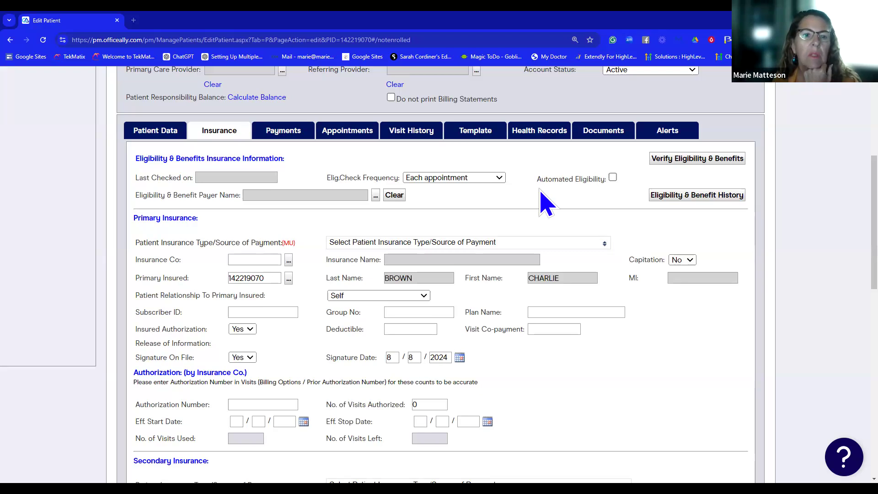
click(361, 298)
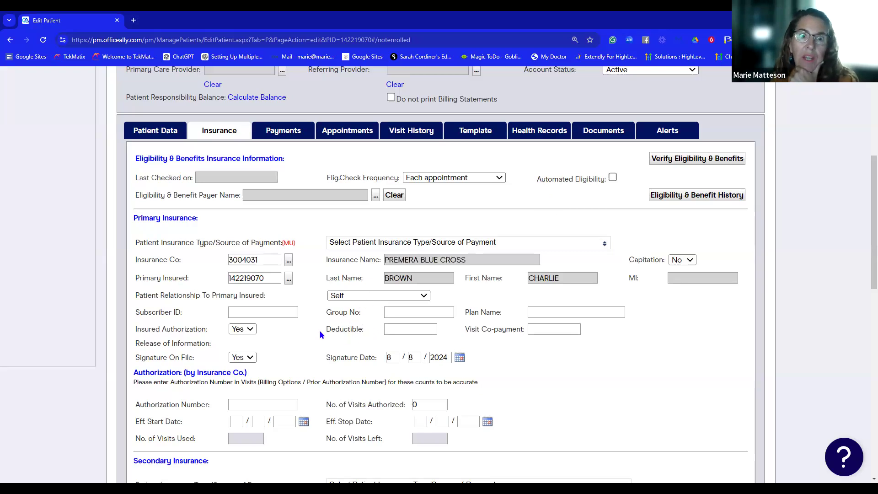
Enter the patient's subscriber ID for the primary insurance, with its letter prefix in capitals
click(285, 313)
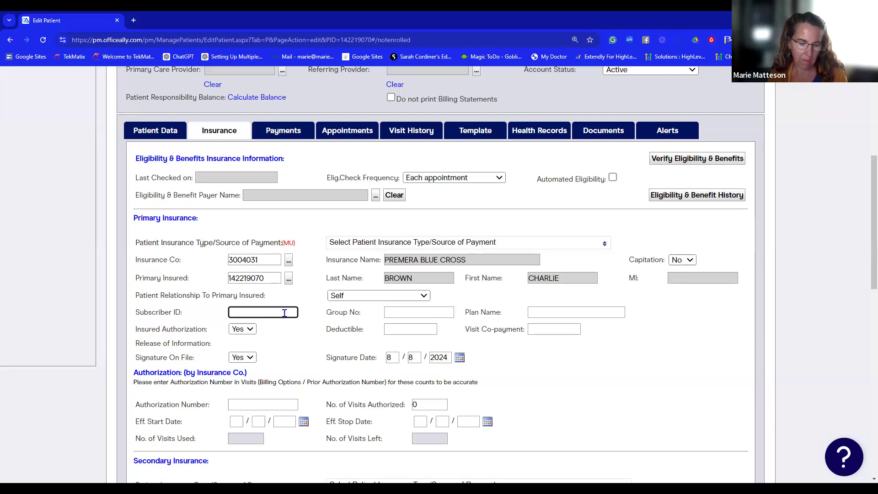
text(zka)
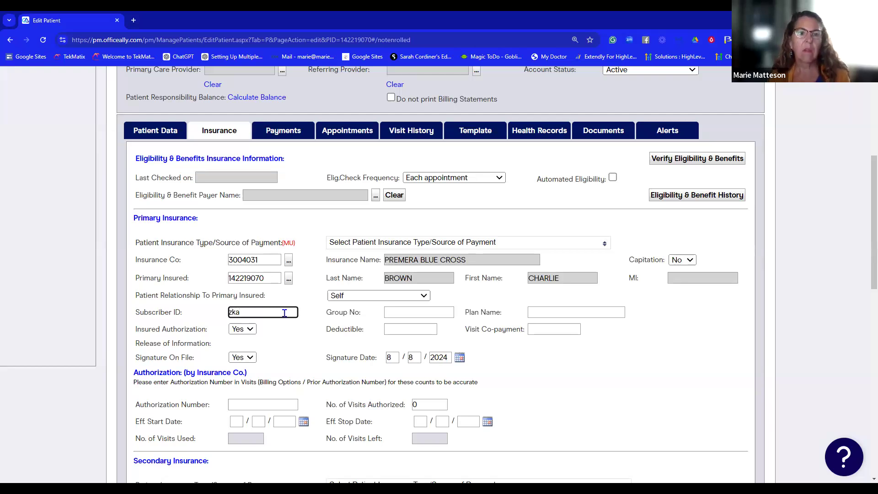
key(BackSpace)
key(BackSpace)
key(BackSpace)
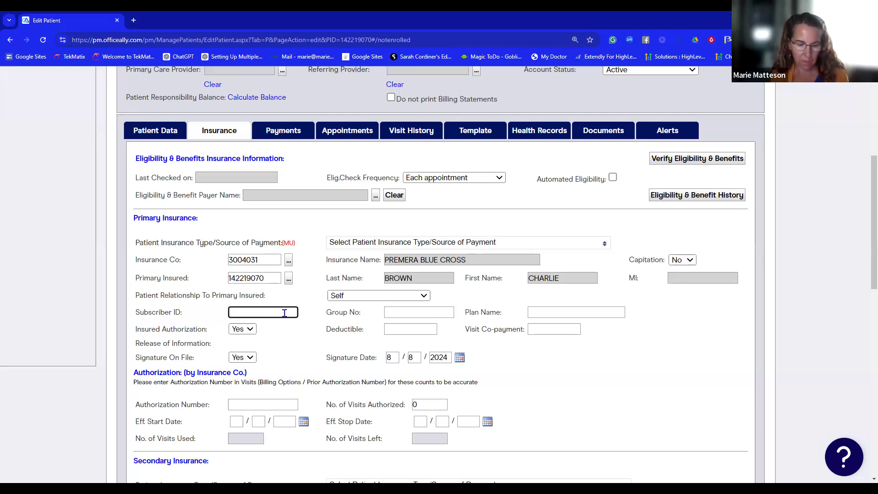
text(ZKA )
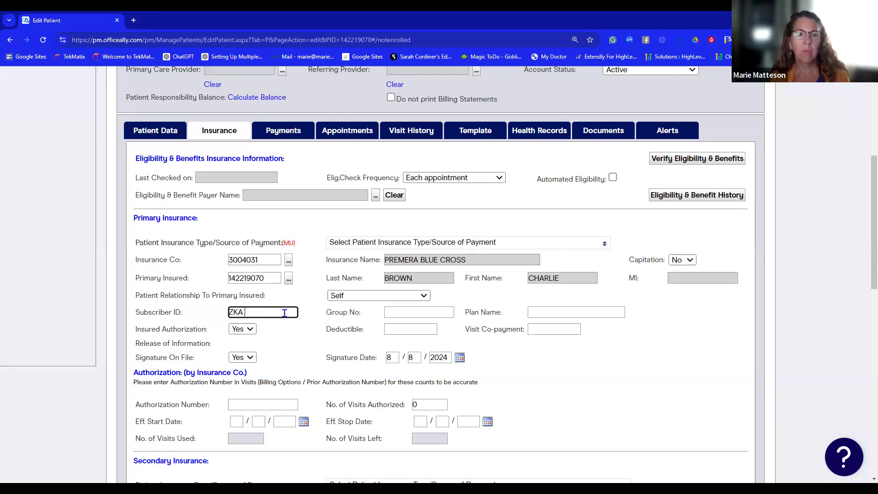
text(999999999)
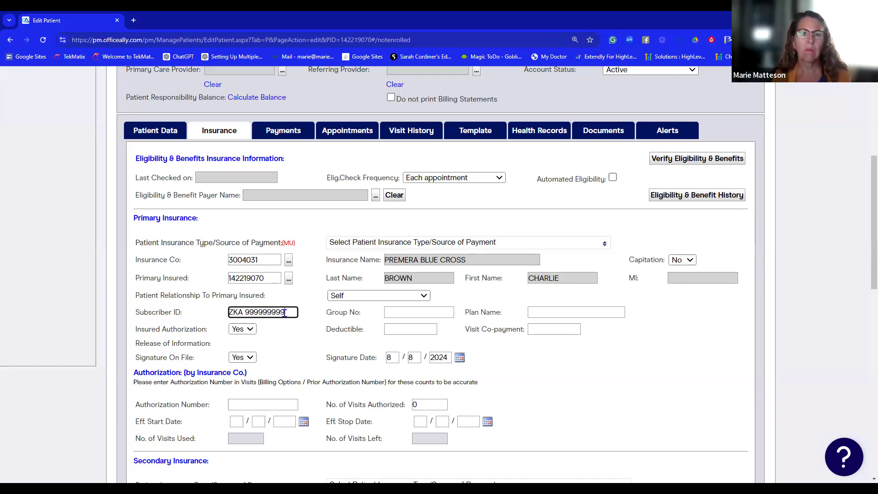
Enter the primary insurance group number, the plan name PREFERRED PPO and a visit co-payment of 35
click(431, 312)
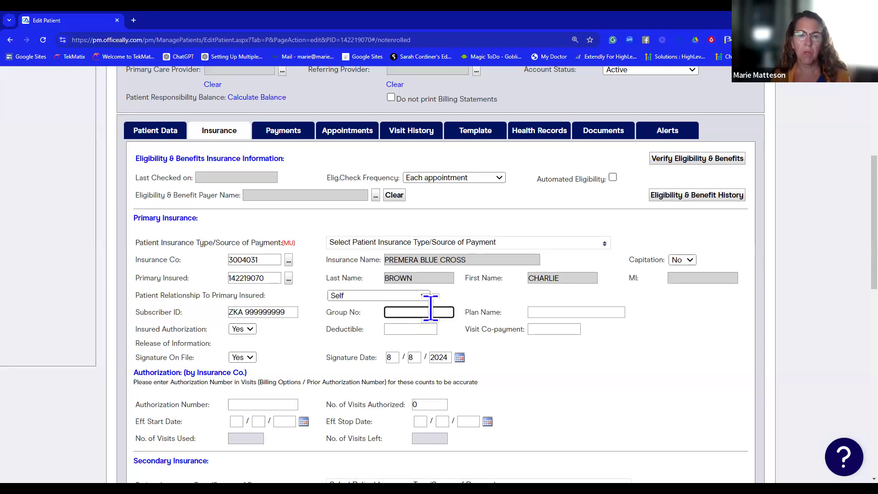
text(04310)
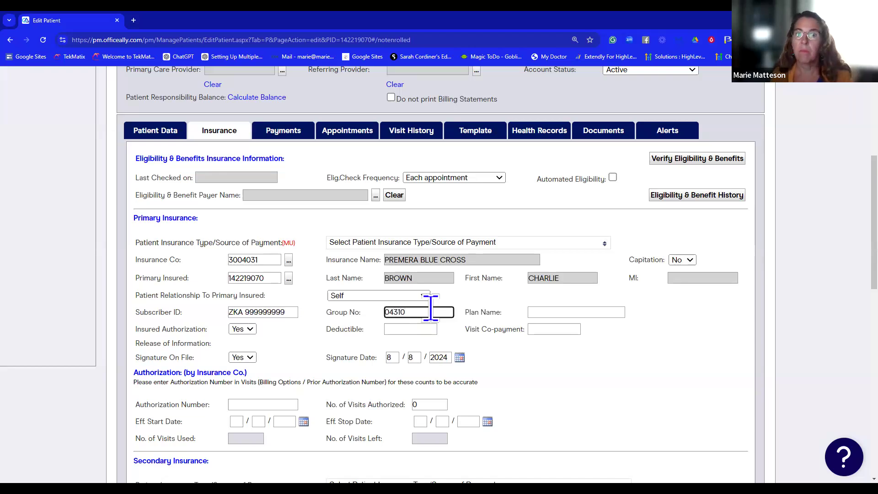
click(555, 312)
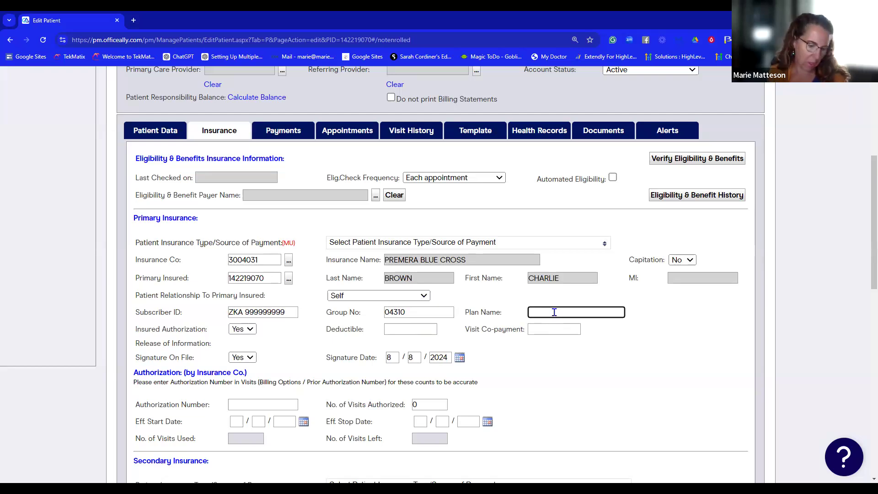
text(PREFERRED PPO)
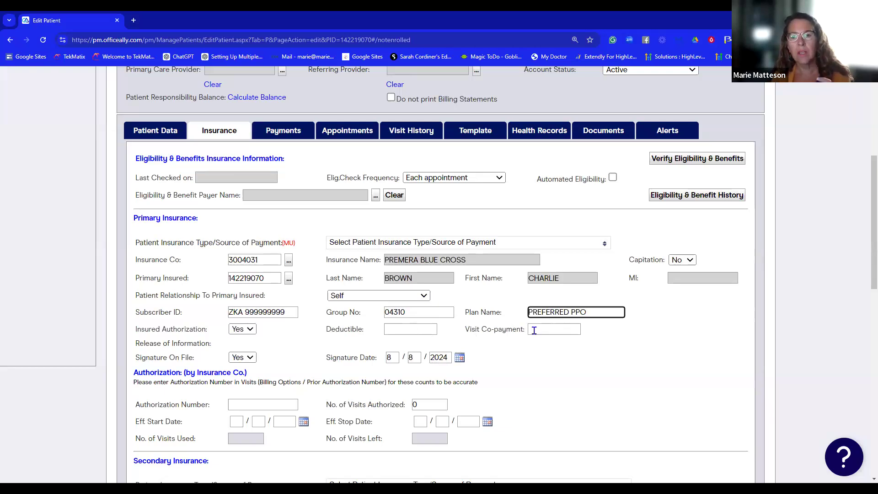
click(533, 330)
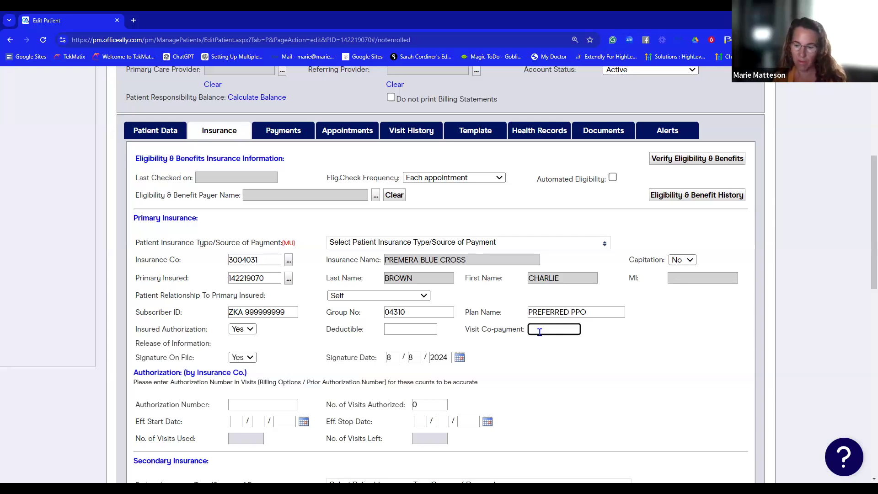
text(35)
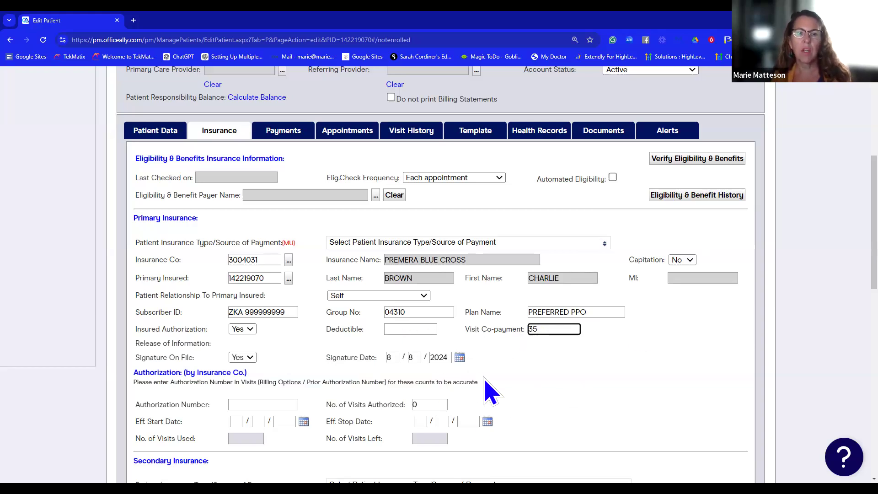
Authorize 12 visits on the primary insurance with an effective stop date of 8/8/2024, and return to the patient list
scroll(340, 407, down, 2)
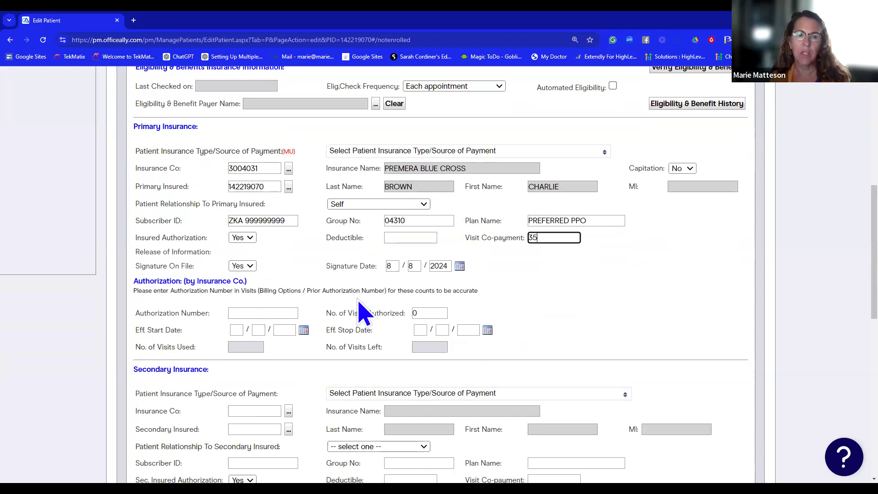
click(432, 313)
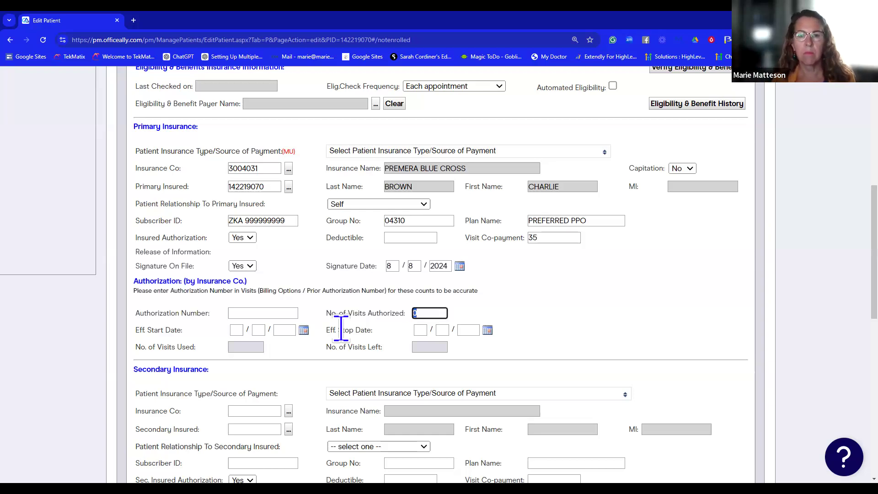
text(12)
click(494, 338)
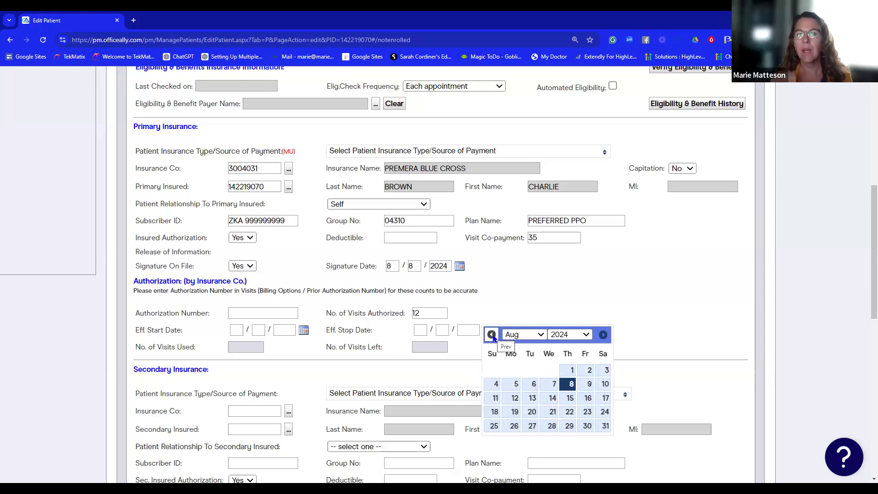
click(536, 296)
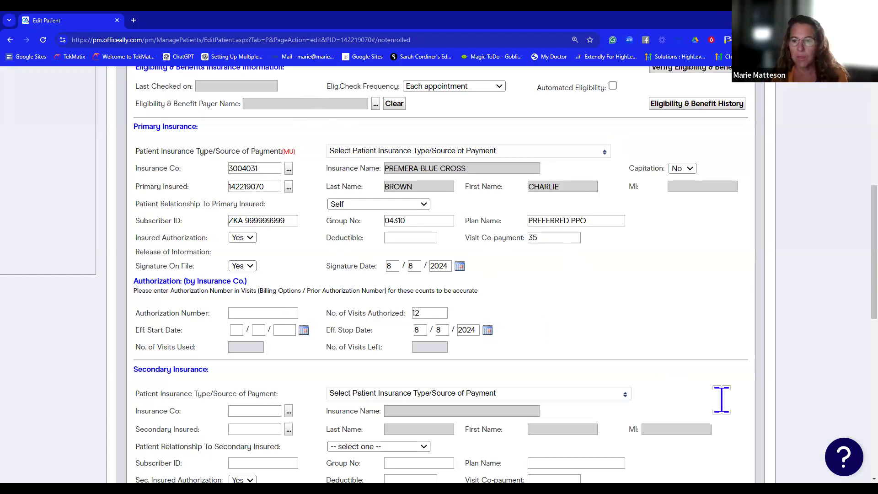
scroll(721, 430, down, 8)
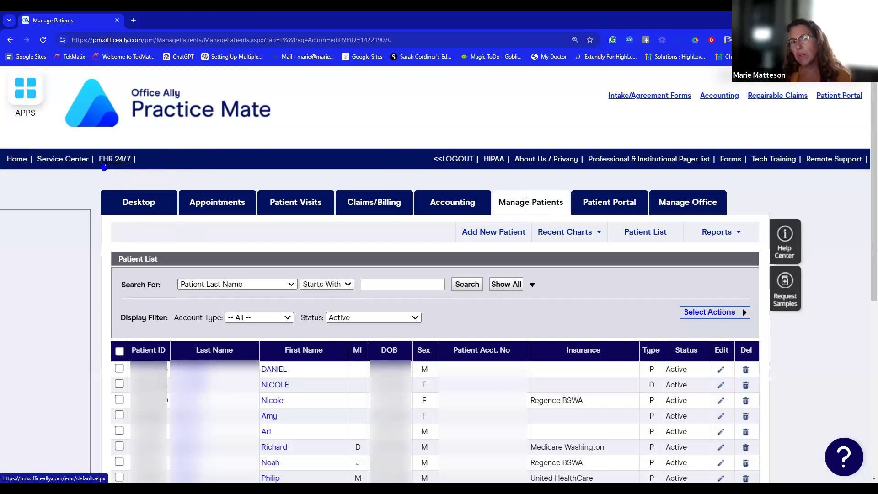
Search the patient list by last name for the existing lien patient and open the matching record
click(556, 234)
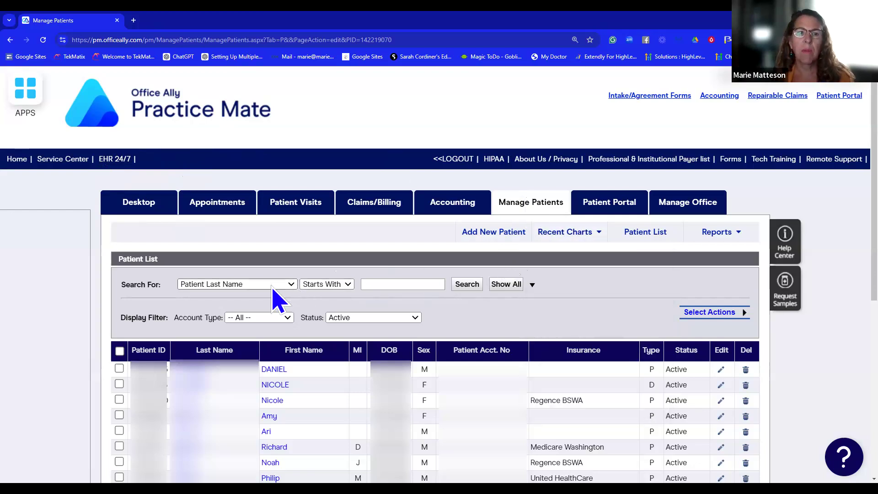
click(365, 283)
text(A)
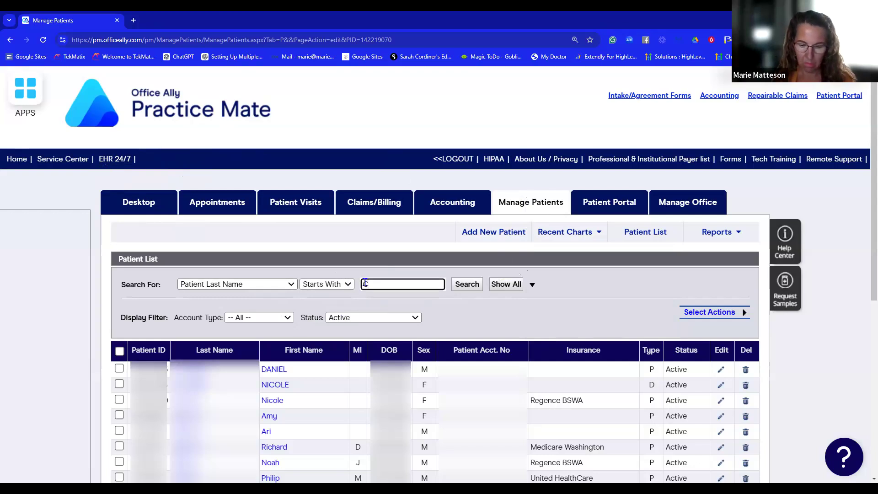
key(BackSpace)
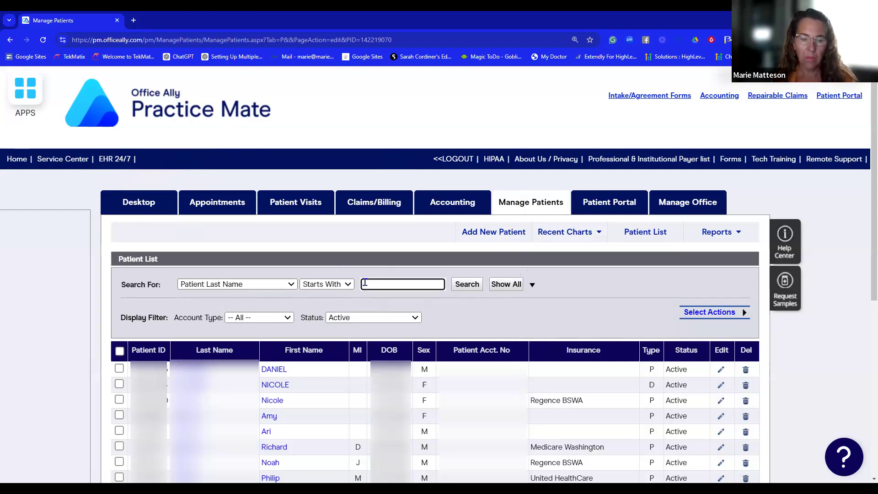
text(COOL)
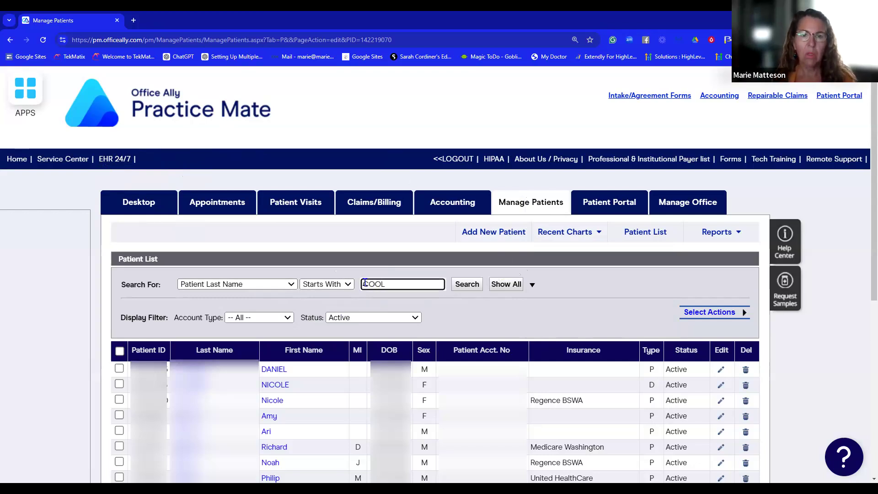
key(Return)
click(269, 370)
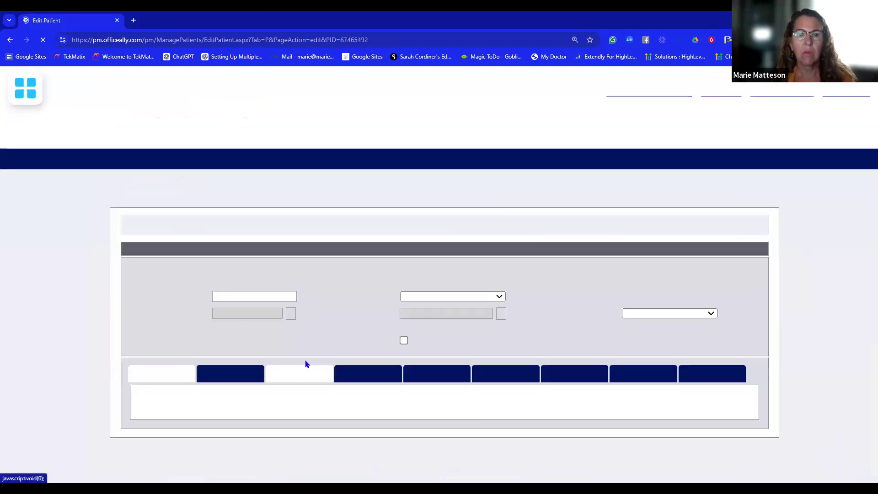
Open this patient's insurance section and change the primary insurance company to LIEN
click(241, 378)
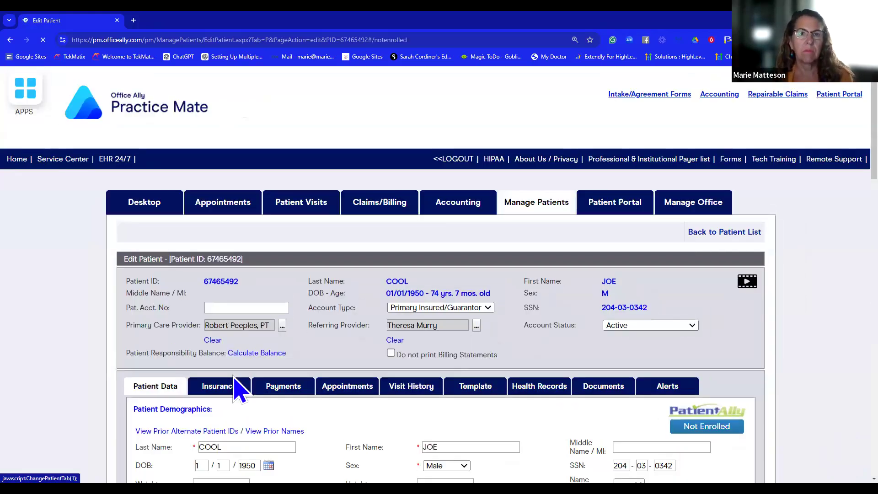
click(229, 387)
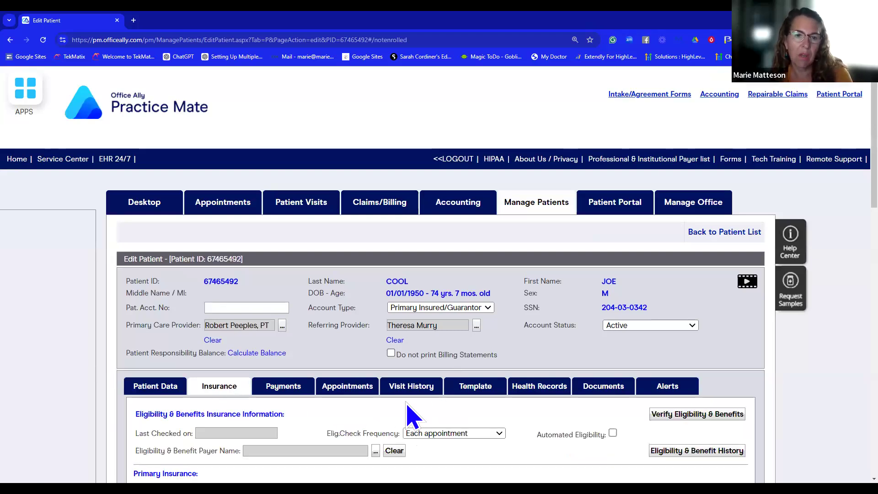
scroll(402, 421, down, 3)
scroll(434, 398, down, 2)
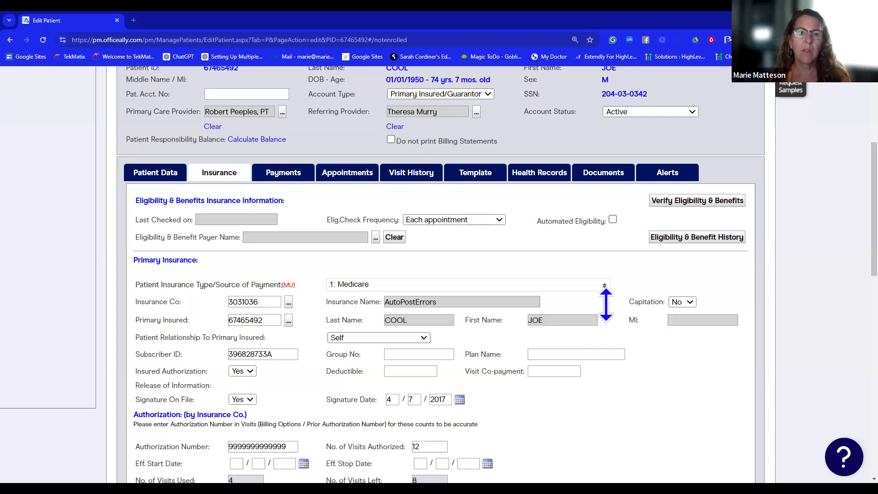
click(350, 331)
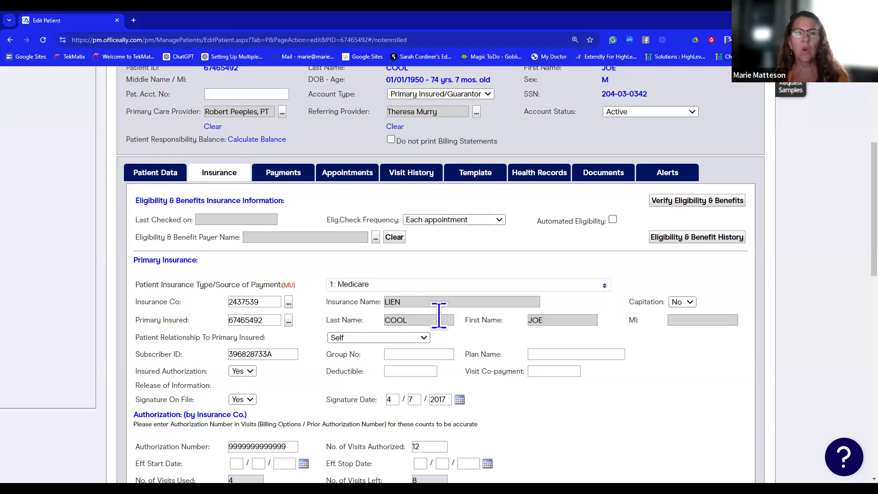
Set the primary insurance type/source of payment to 99: Personal Injury
click(380, 286)
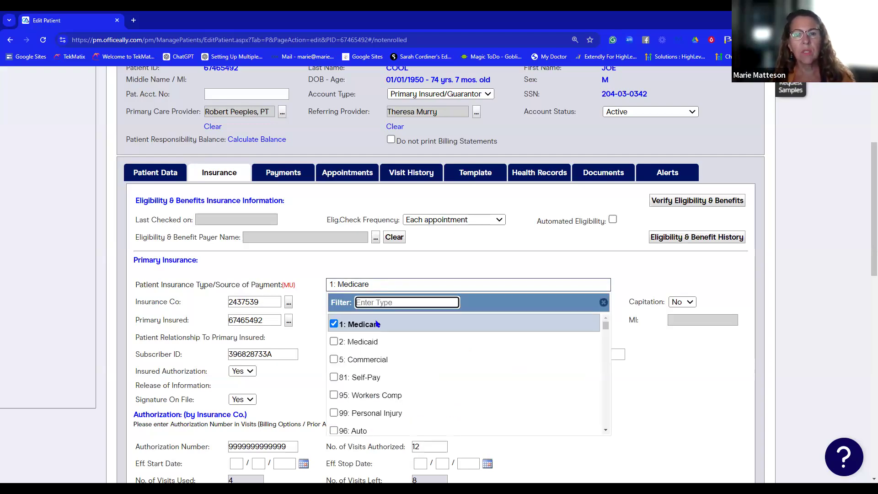
scroll(372, 356, down, 3)
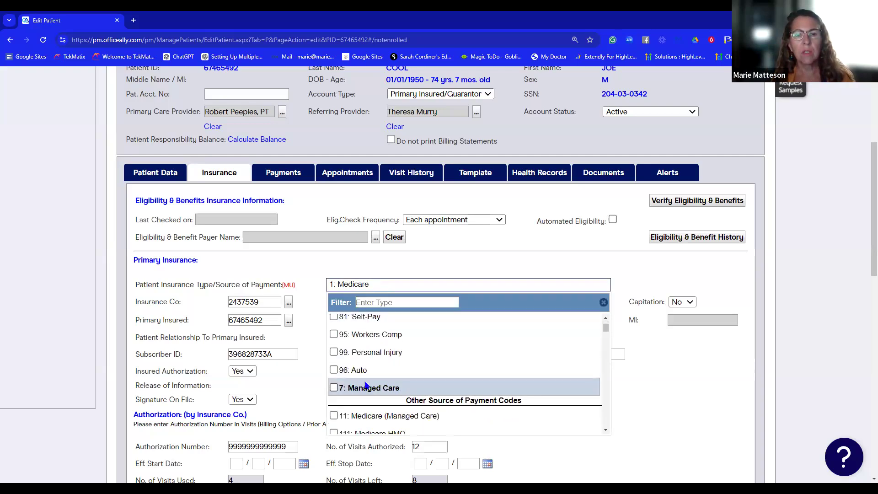
click(334, 352)
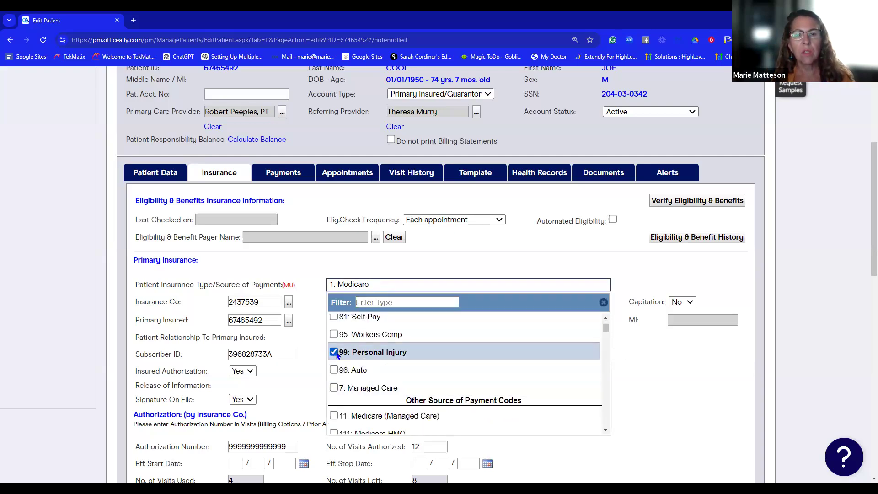
click(634, 379)
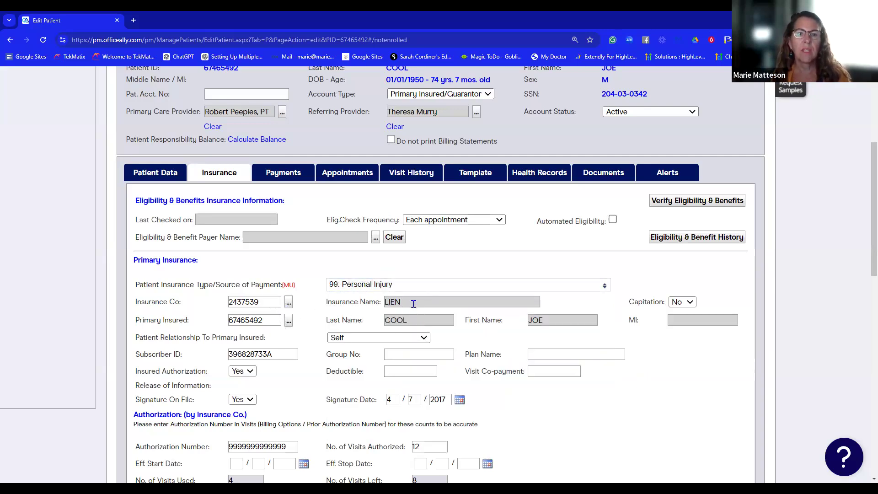
Replace the primary insurance subscriber ID with the law firm name DEWY AND HOWE
drag(291, 351, 129, 366)
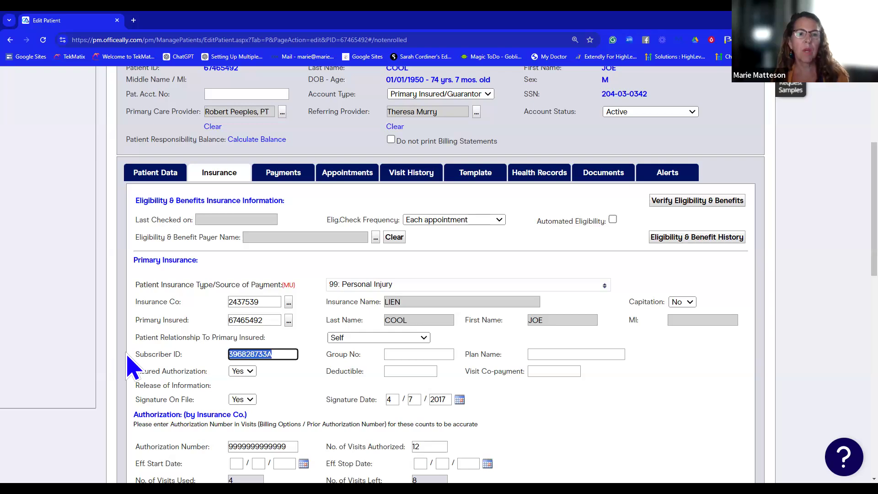
key(Delete)
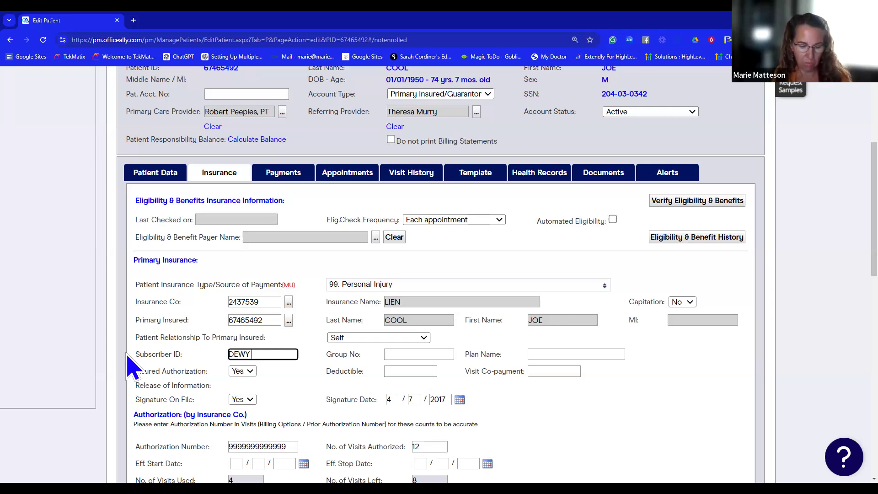
text(AND HOWE)
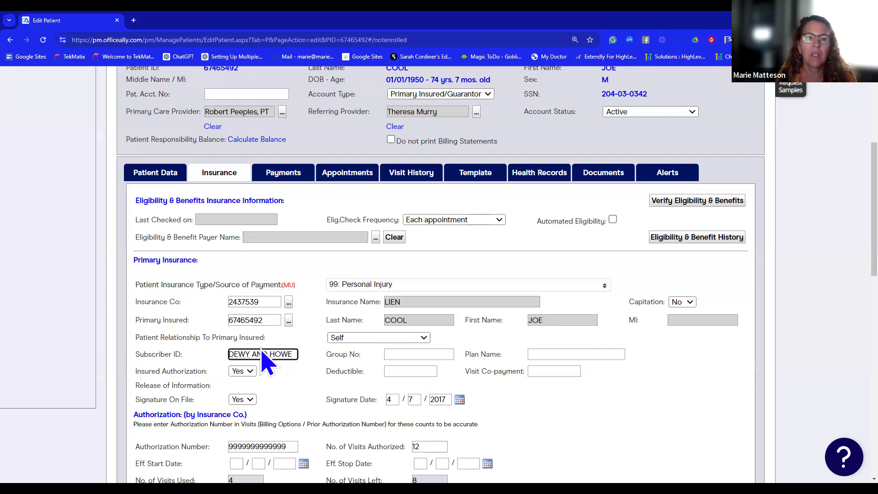
Append ATY to the primary insurance subscriber ID and clear the number of visits authorized
text(ATY)
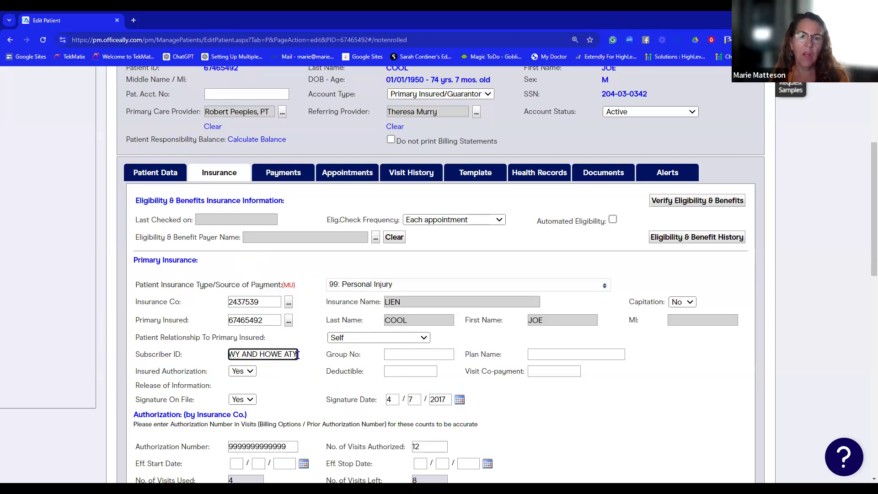
scroll(320, 361, down, 8)
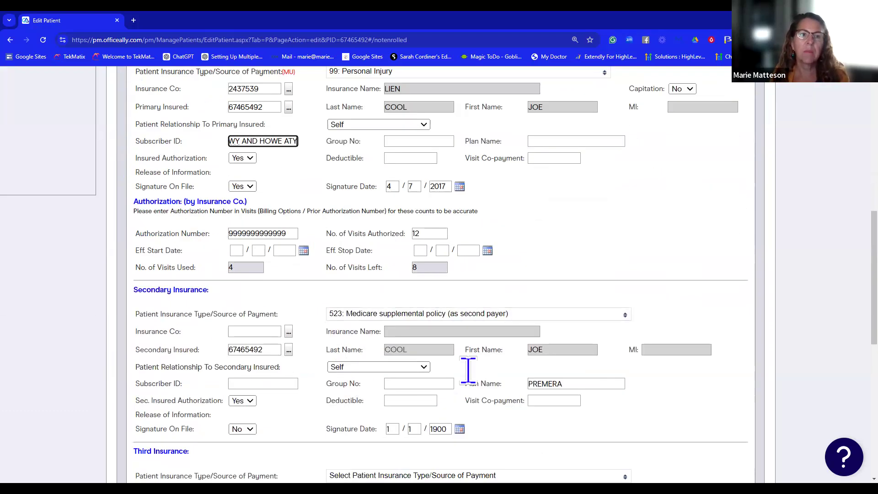
scroll(624, 439, down, 2)
scroll(512, 334, up, 4)
click(432, 172)
key(BackSpace)
key(BackSpace)
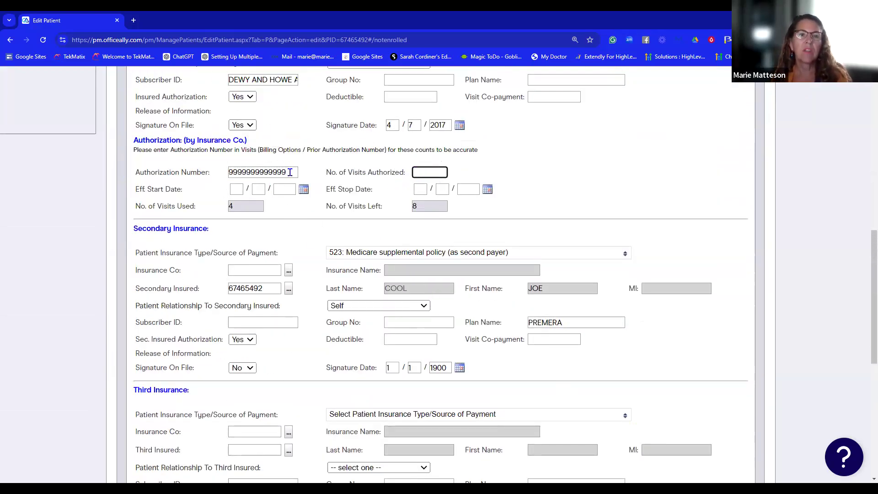
Clear the primary insurance authorization number and save the updated patient record
drag(291, 173, 110, 162)
key(BackSpace)
scroll(520, 232, down, 8)
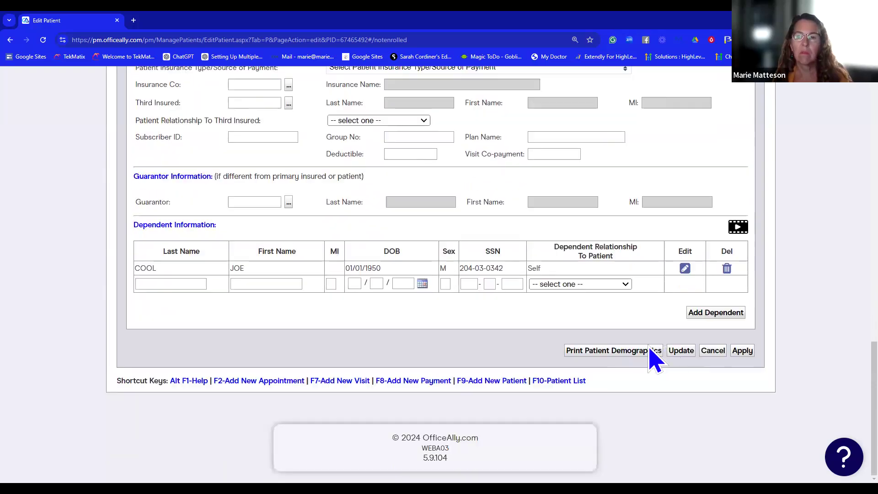
click(686, 355)
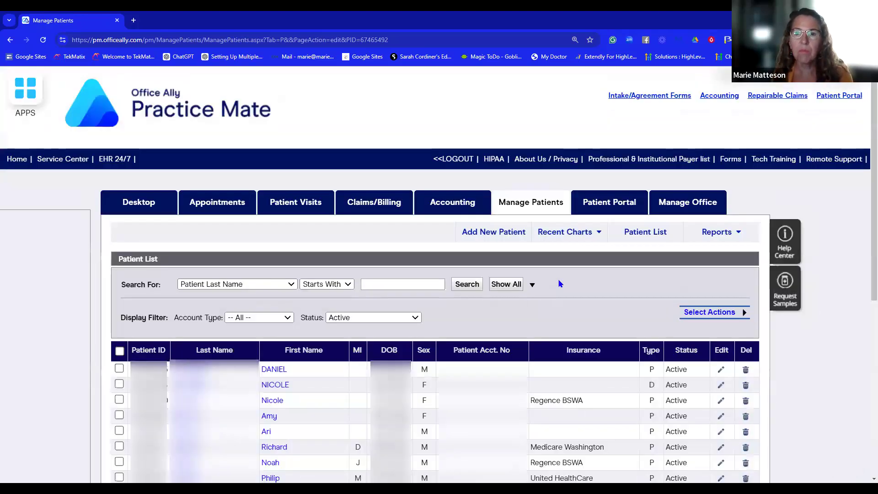
Reopen the same patient's record from the recent charts and begin a new note in the patient data
click(556, 232)
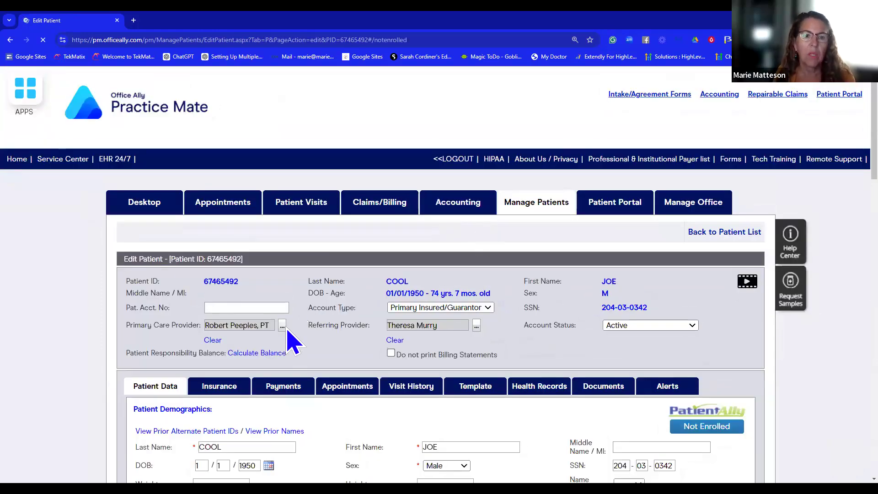
scroll(293, 341, down, 3)
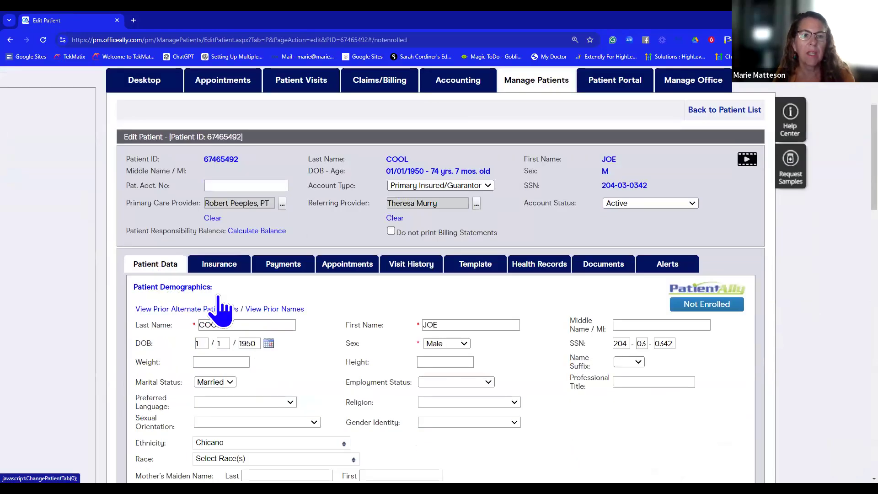
scroll(343, 363, down, 15)
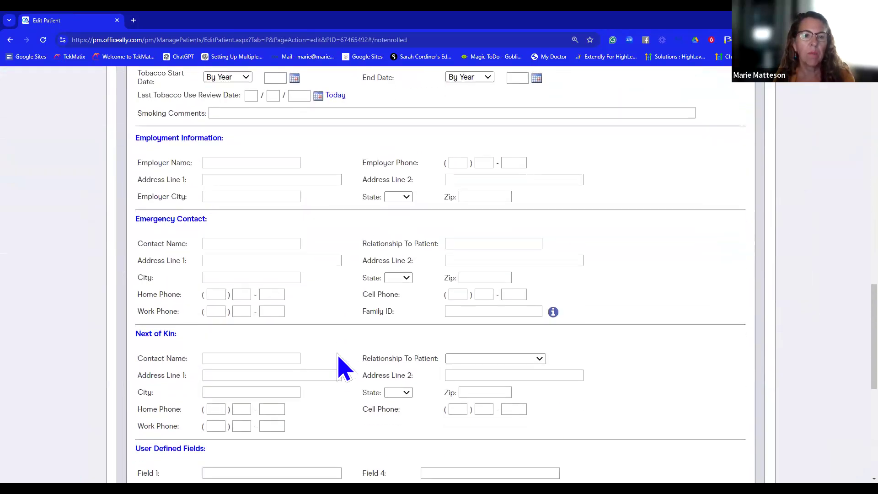
scroll(338, 362, down, 6)
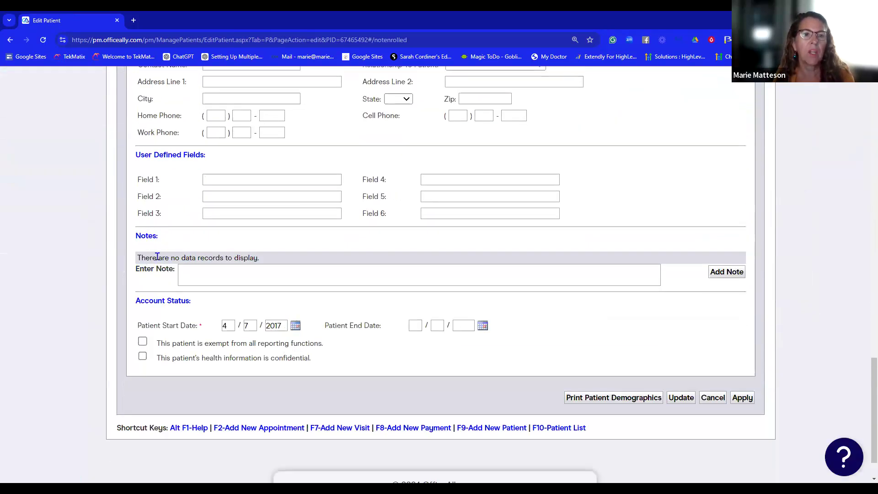
click(206, 269)
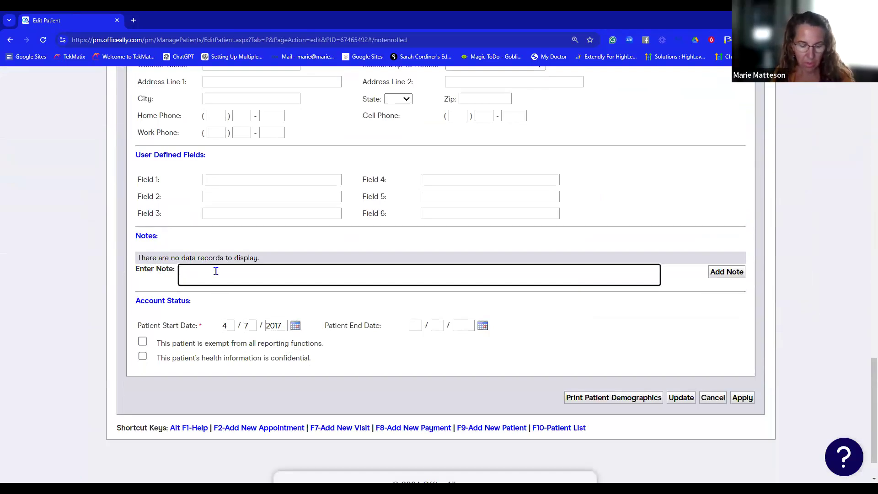
Write the note text LIEN FORM WAS SIGNED AND DEWY AND HOWE IS ATTORNEY
text(LIEN F)
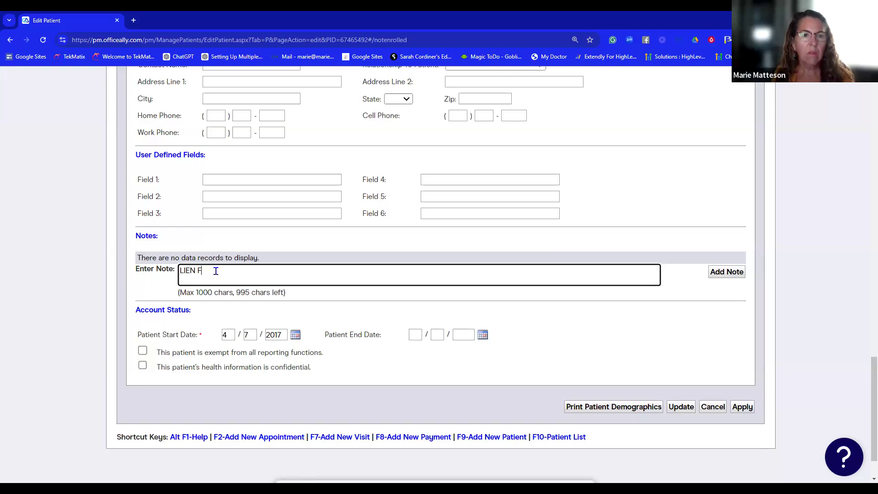
text(ORM WAS SIG)
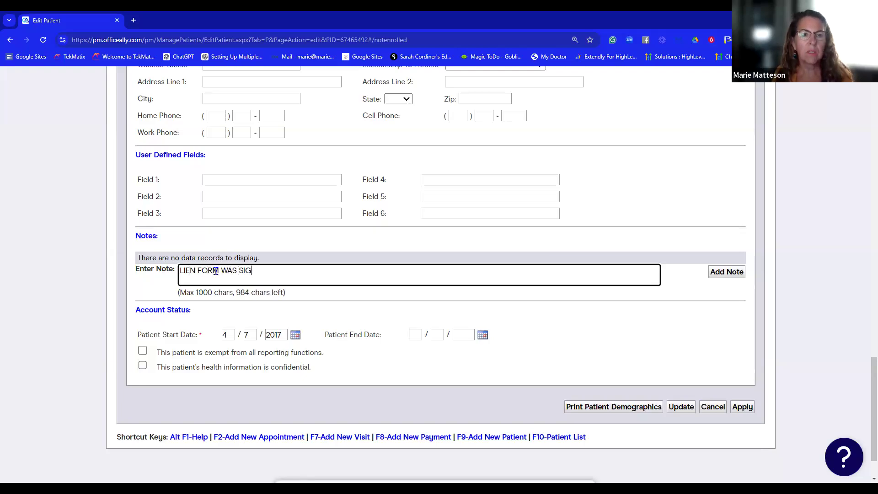
text(NED AND )
text(DEW)
key(BackSpace)
key(BackSpace)
text(E)
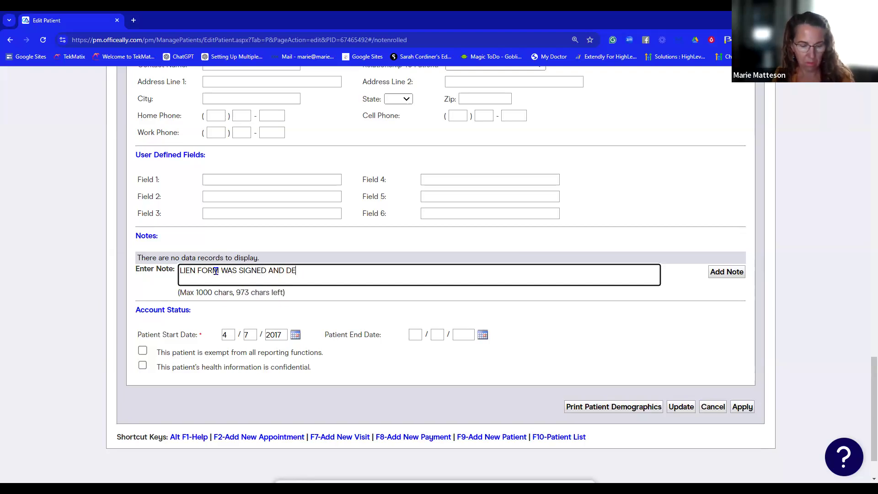
text(WY AND HOWE IS A)
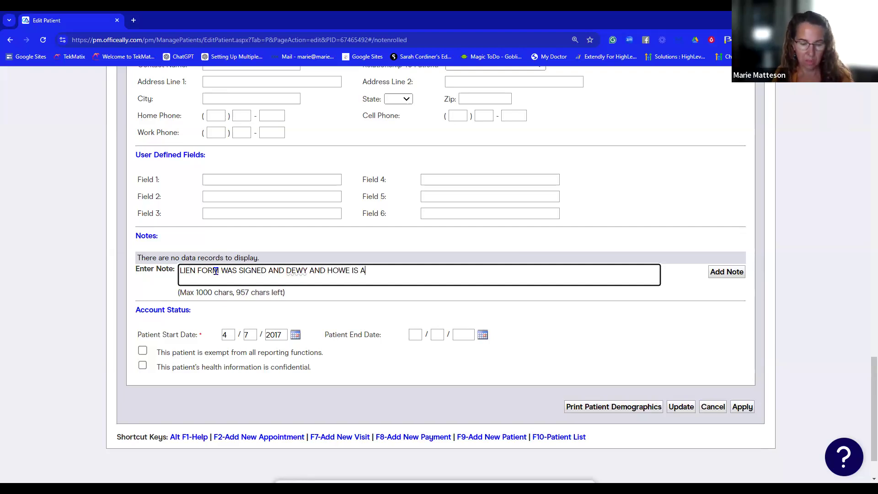
text(TTORNEY )
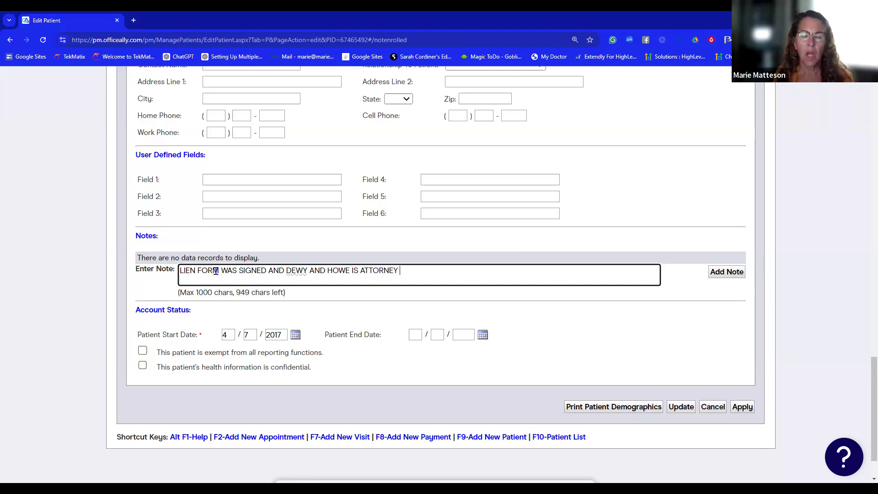
Extend the note with the attorney's phone number, a FAX# label and the text LEAGAL ASSISTAN NAME
text(333)
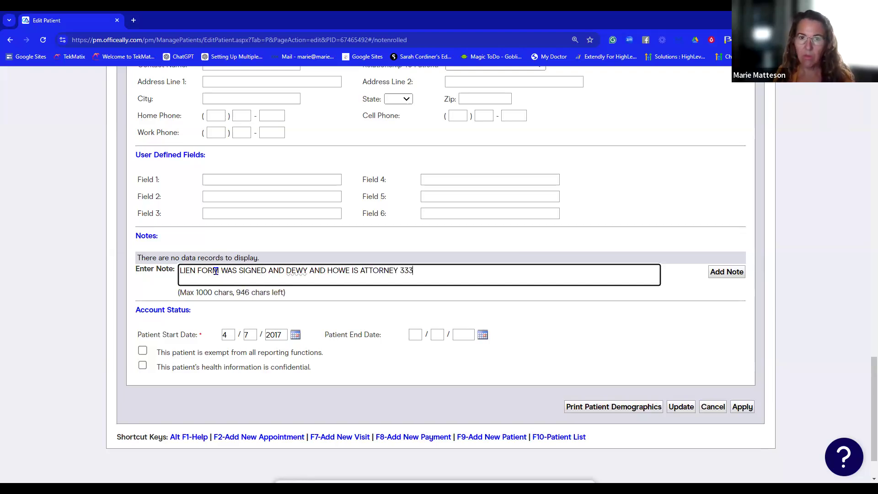
text( 999/)
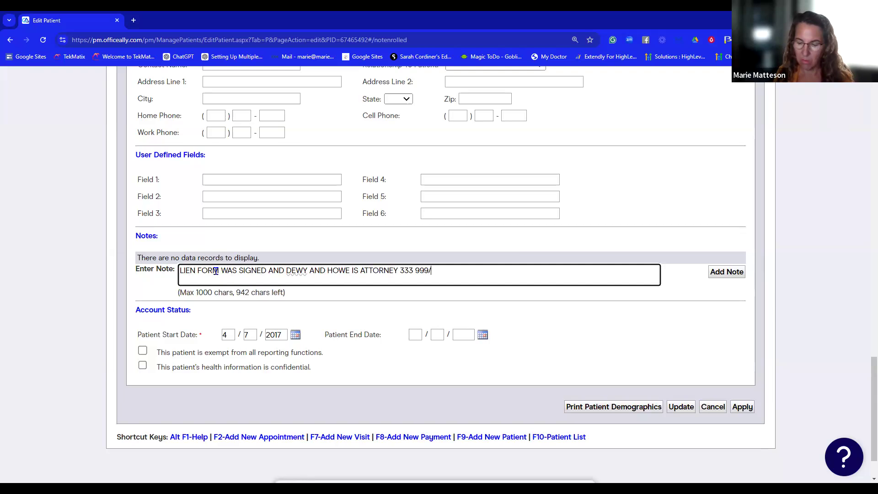
text(9999)
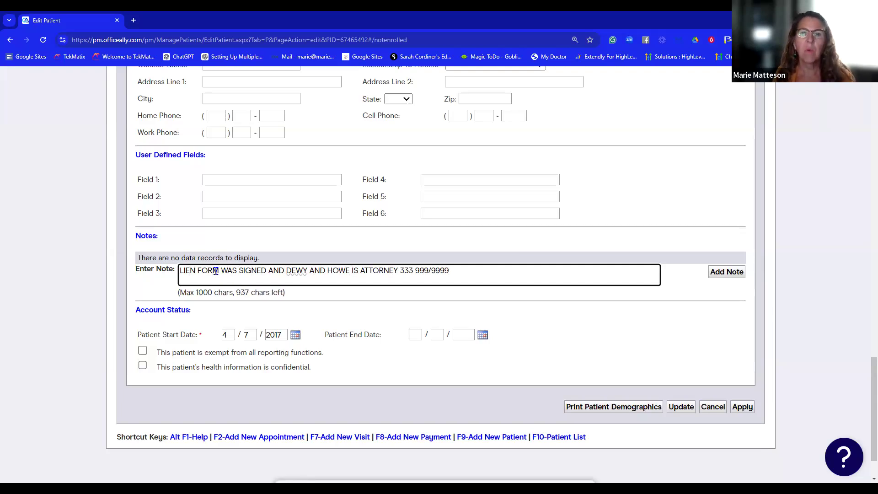
text(  FA)
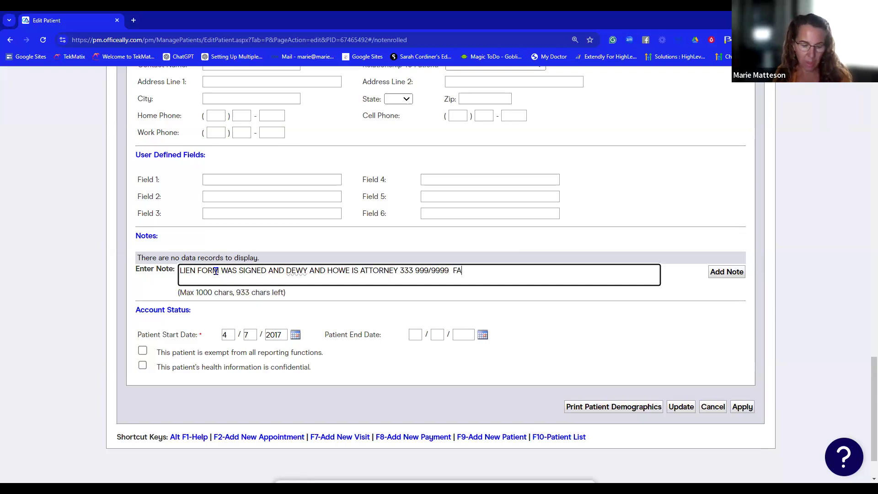
text(X#  )
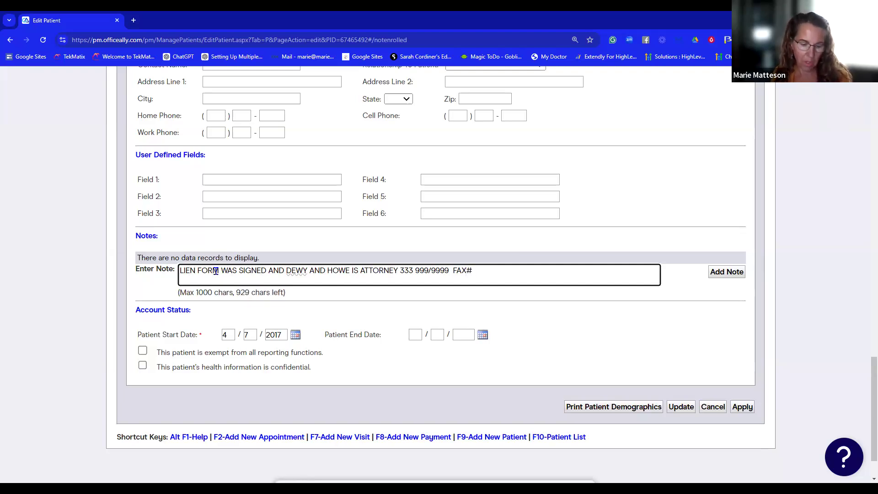
text(LEAGAL ASSISTAN ANME)
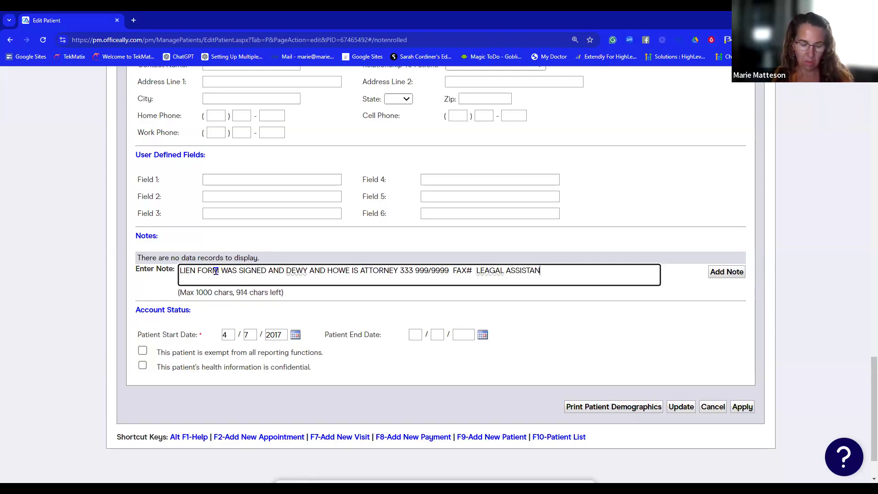
key(BackSpace)
key(BackSpace)
key(BackSpace)
key(BackSpace)
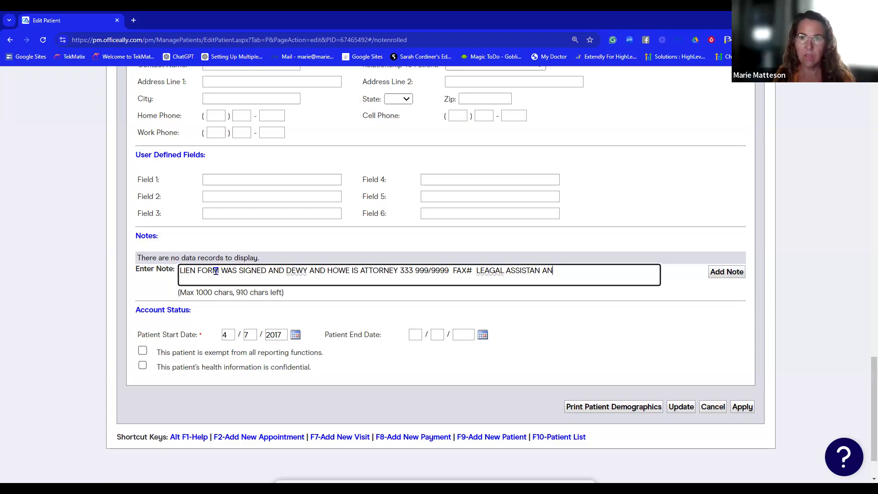
text(NAME)
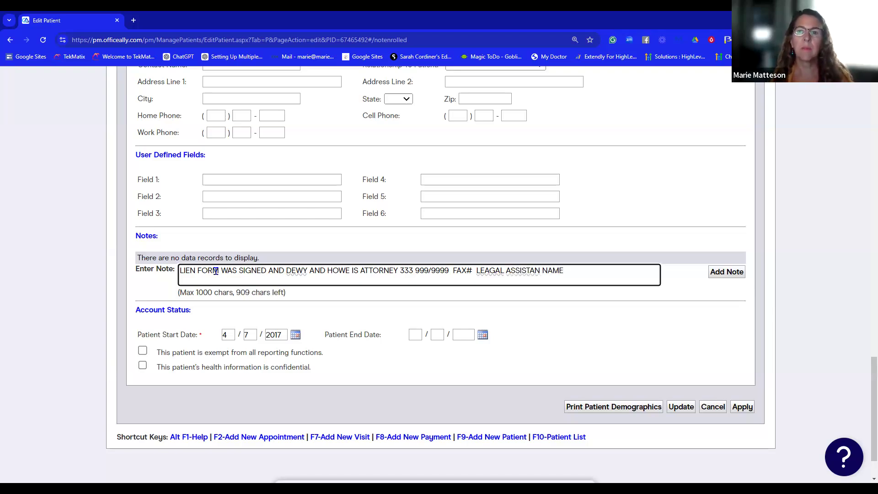
Correct the misspelled words in the note to LEGAL ASSISTANT and add the note to the patient record
right_click(495, 271)
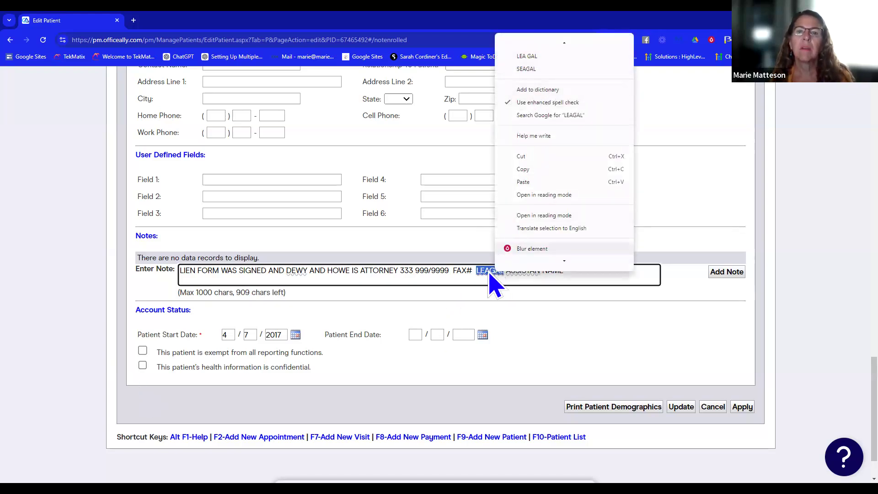
click(491, 274)
double_click(527, 270)
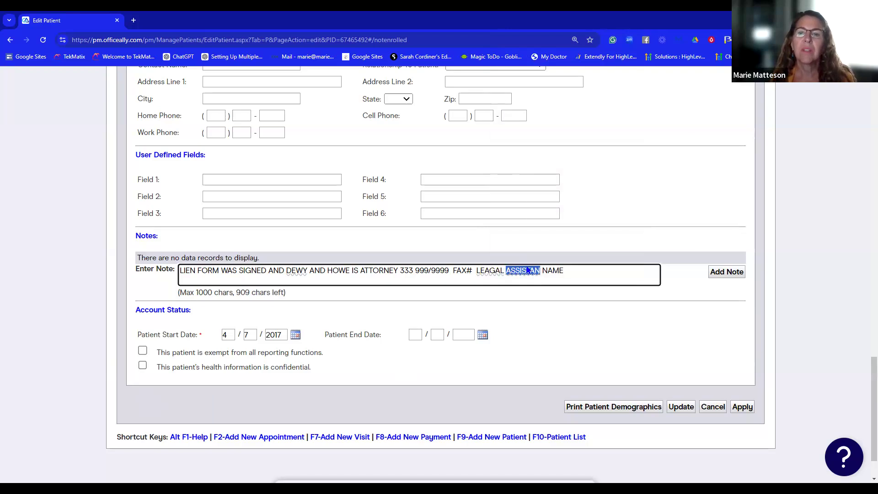
right_click(528, 270)
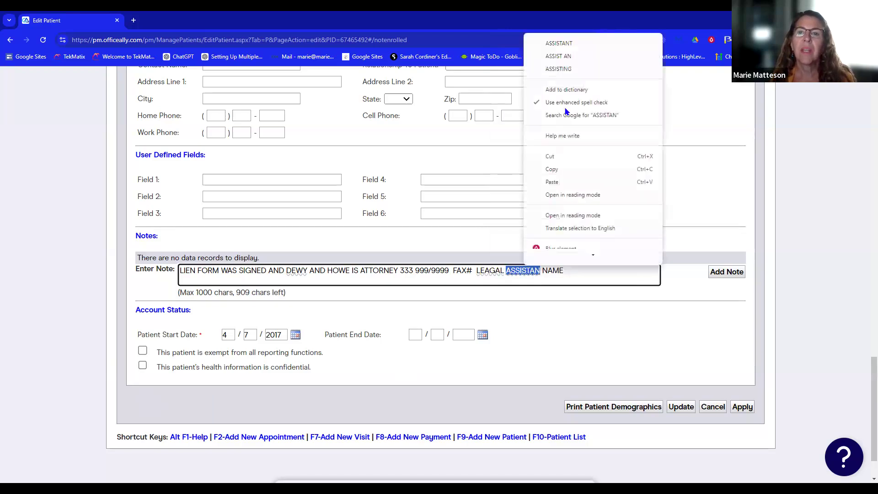
click(558, 43)
click(493, 271)
key(BackSpace)
click(561, 300)
click(717, 272)
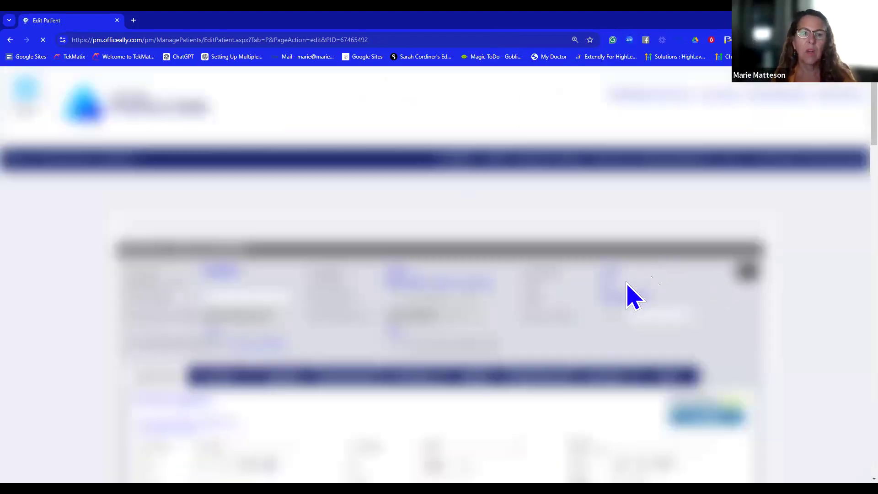
Check the new lien note in the patient's notes list
scroll(446, 397, down, 1)
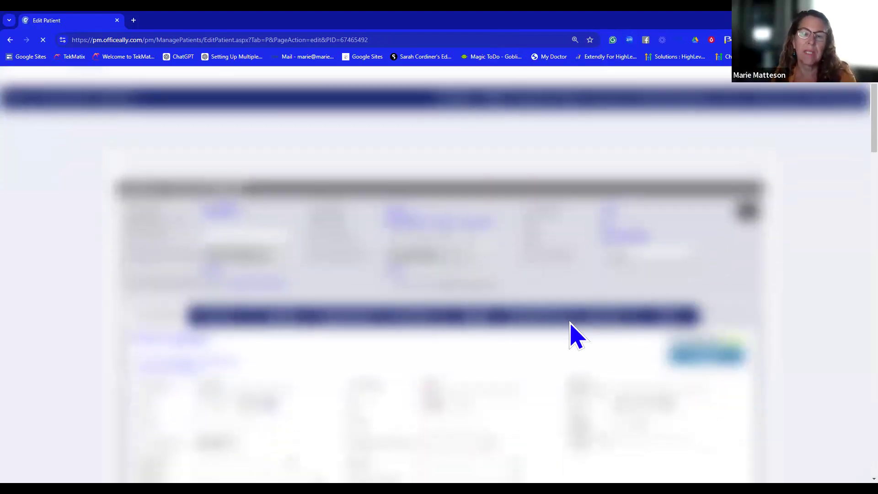
scroll(548, 357, down, 7)
scroll(526, 364, down, 15)
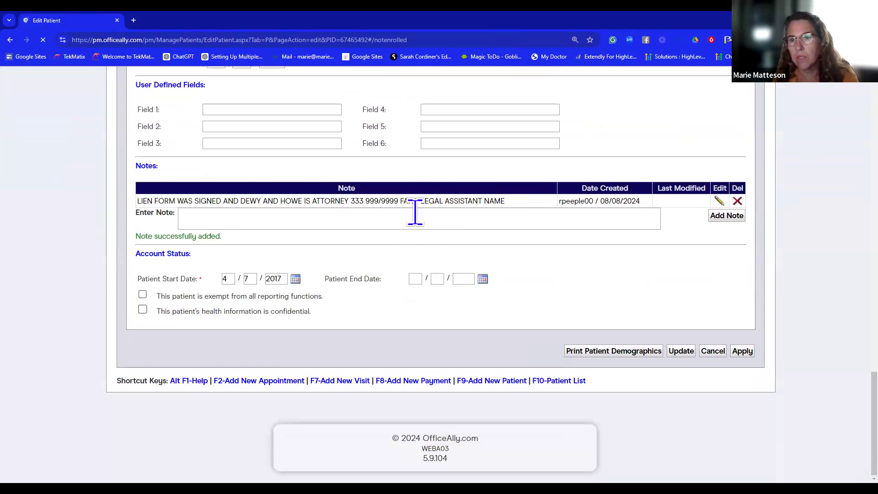
scroll(454, 230, up, 1)
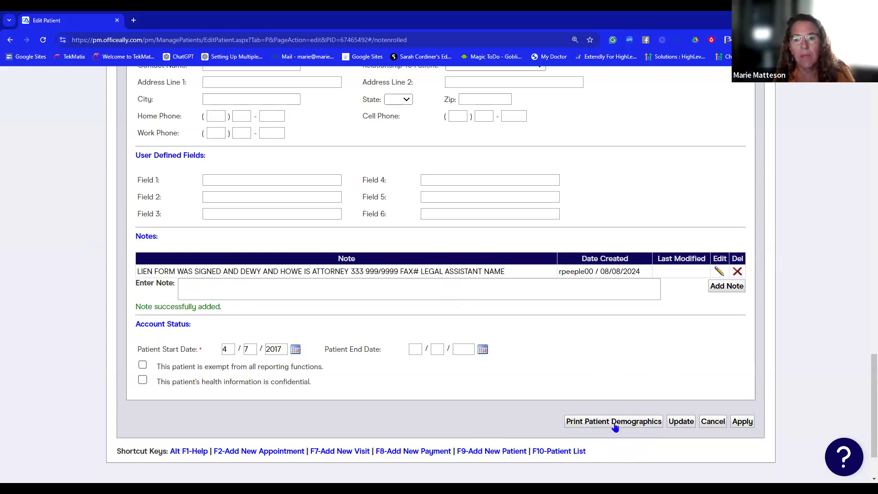
View the patient's payments section and review the upcoming and past appointments
scroll(659, 428, up, 7)
scroll(662, 437, up, 15)
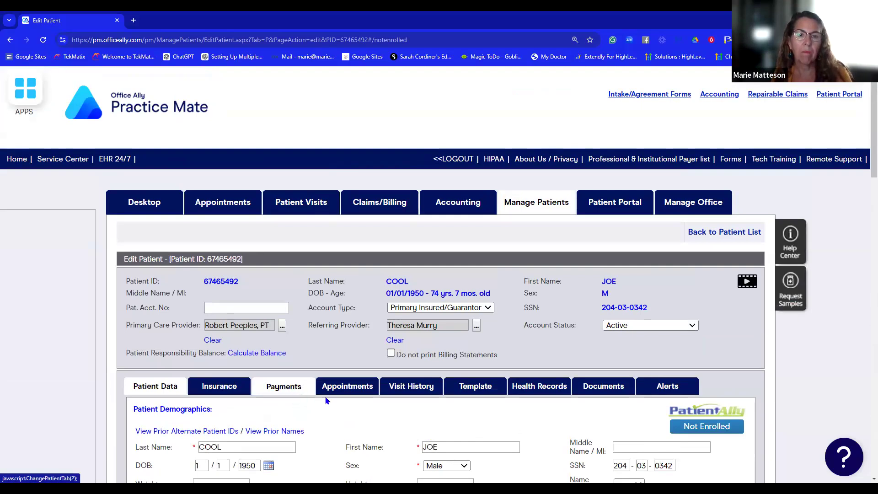
click(291, 388)
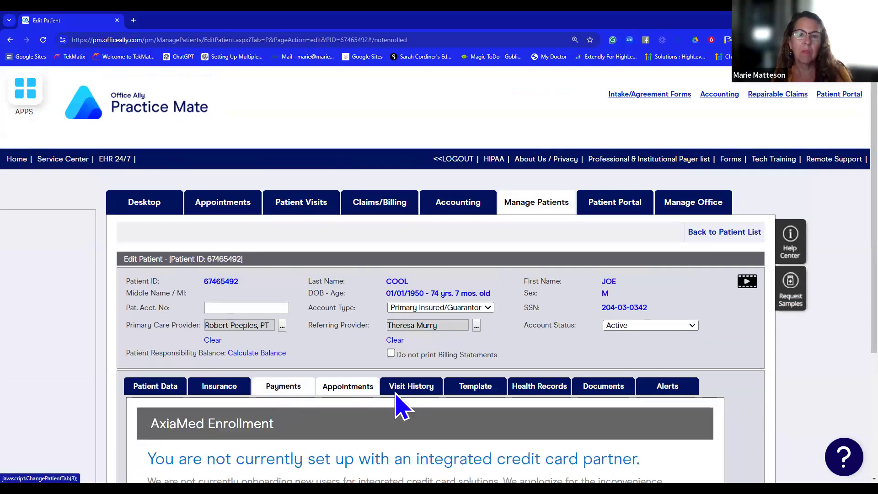
scroll(403, 406, down, 3)
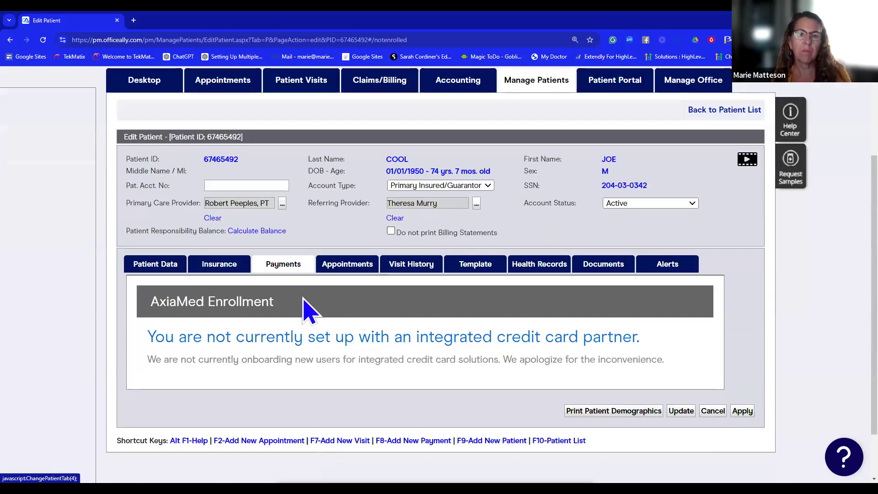
click(346, 268)
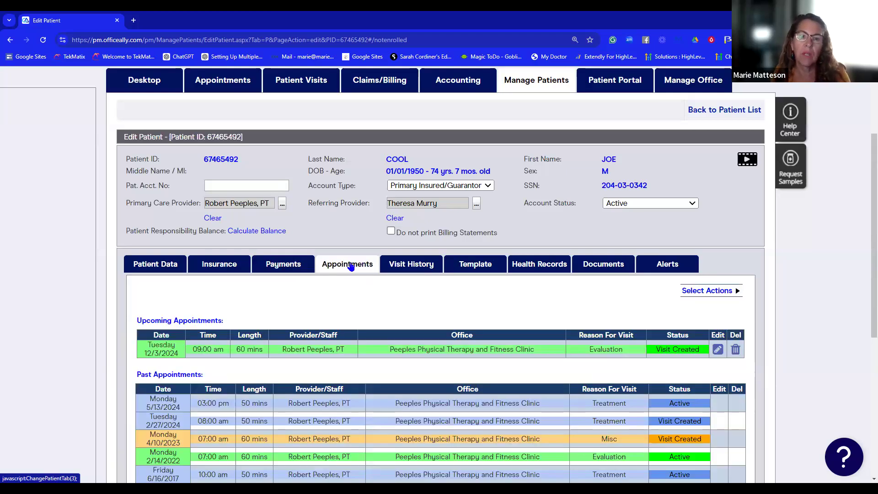
scroll(363, 275, down, 6)
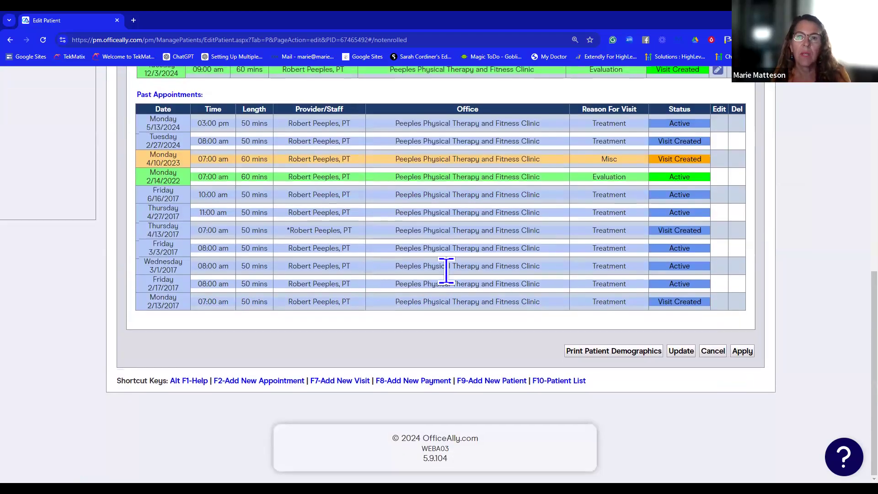
Check the actions available for the patient's upcoming and past appointments
scroll(508, 248, up, 2)
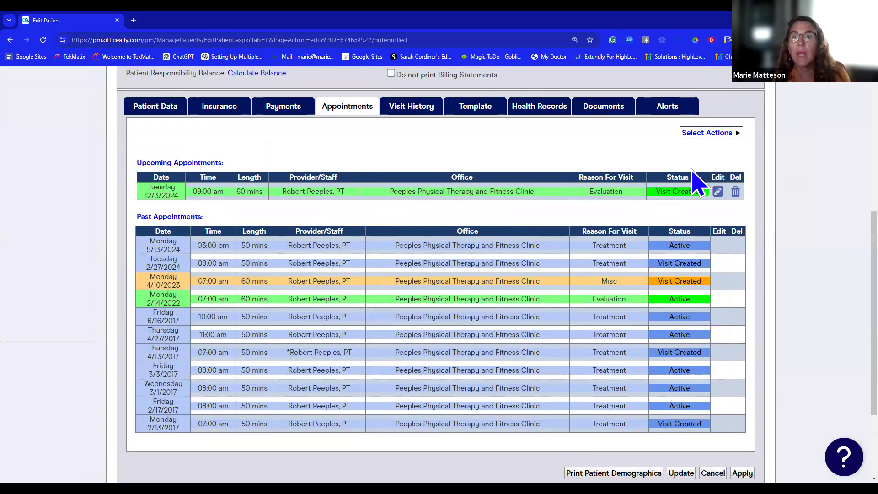
click(707, 134)
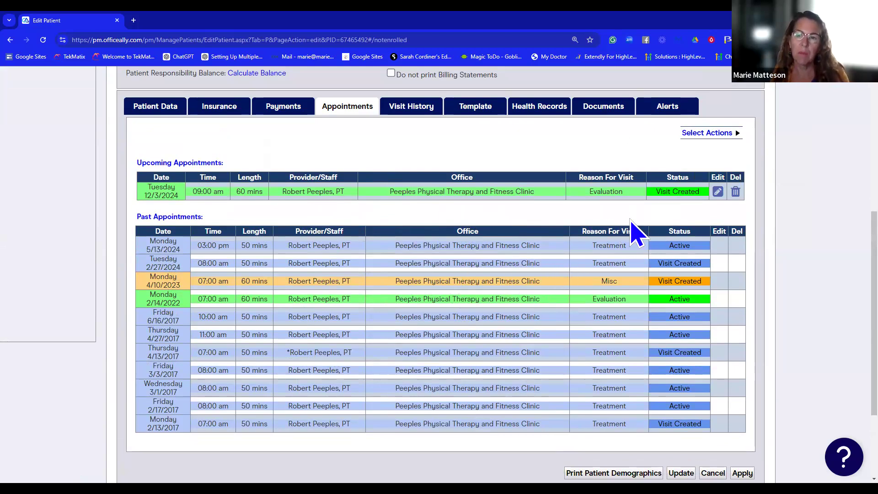
scroll(635, 233, up, 1)
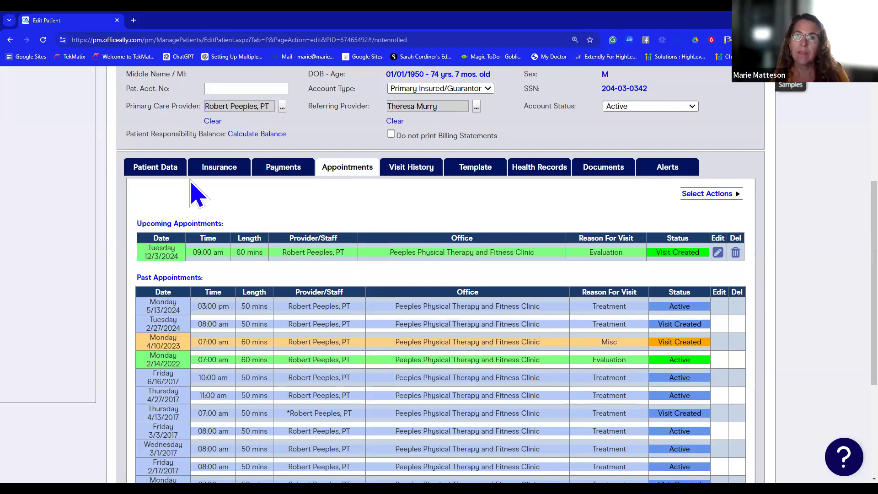
scroll(307, 247, up, 2)
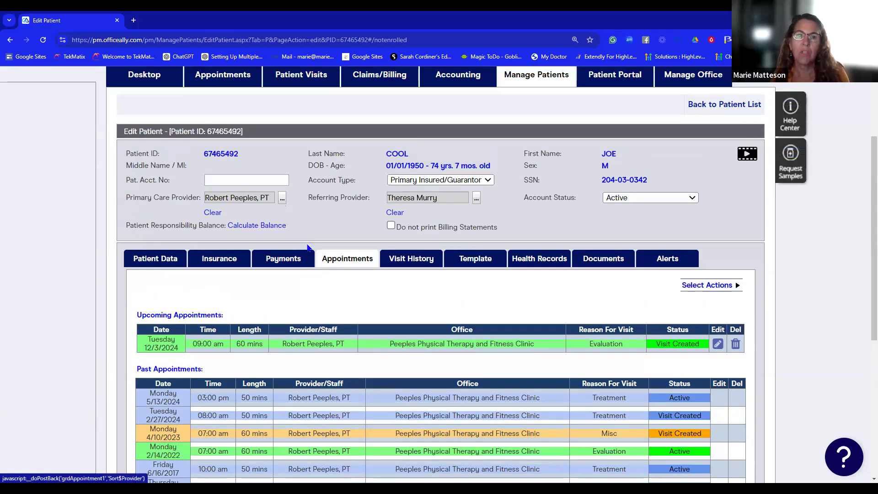
Generate the printable demographics report from the patient's data and review its guarantor and insurance information
click(176, 265)
scroll(504, 341, down, 7)
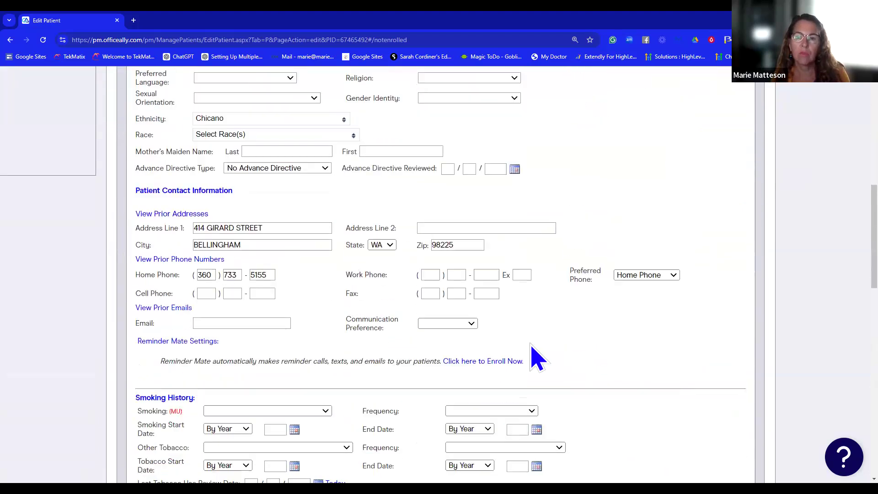
scroll(538, 359, down, 15)
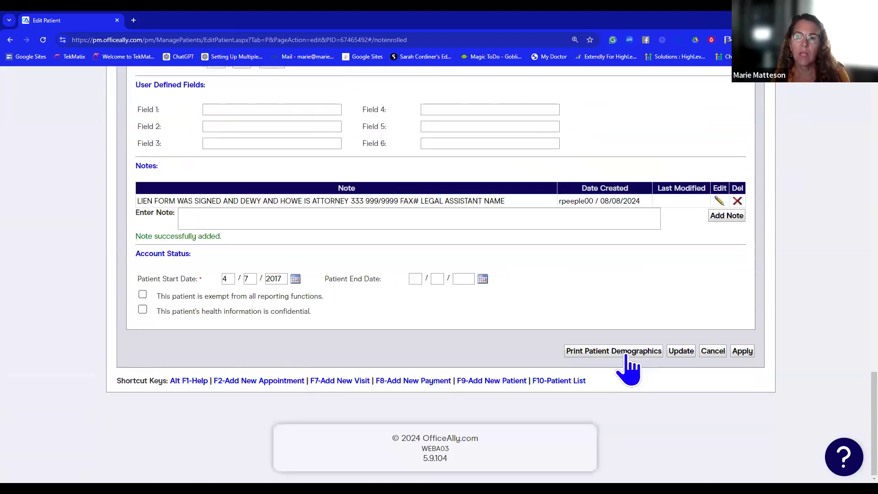
click(597, 354)
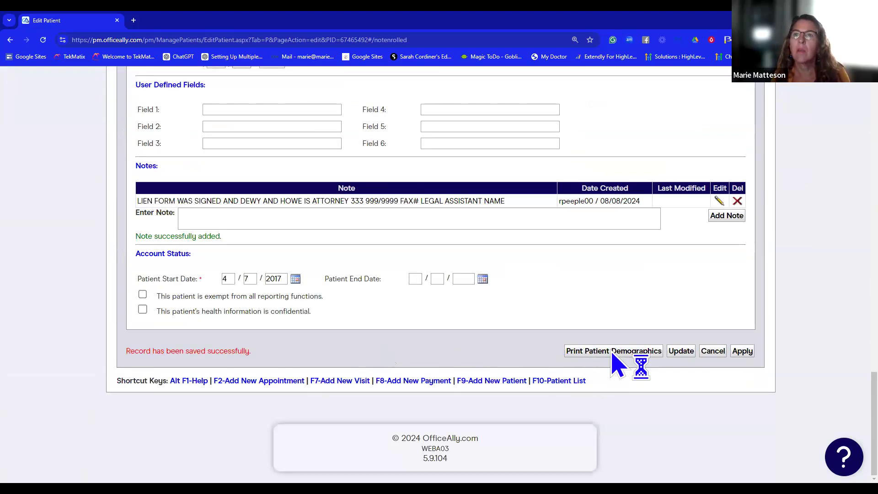
click(728, 64)
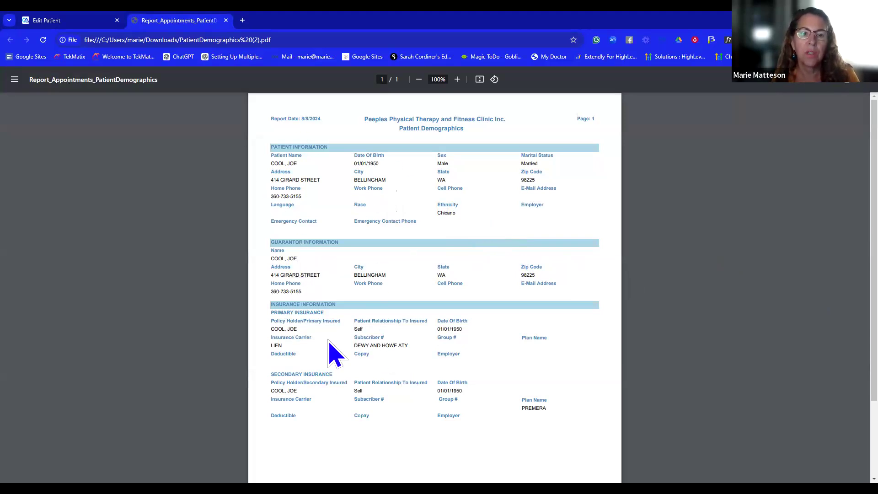
scroll(339, 352, down, 2)
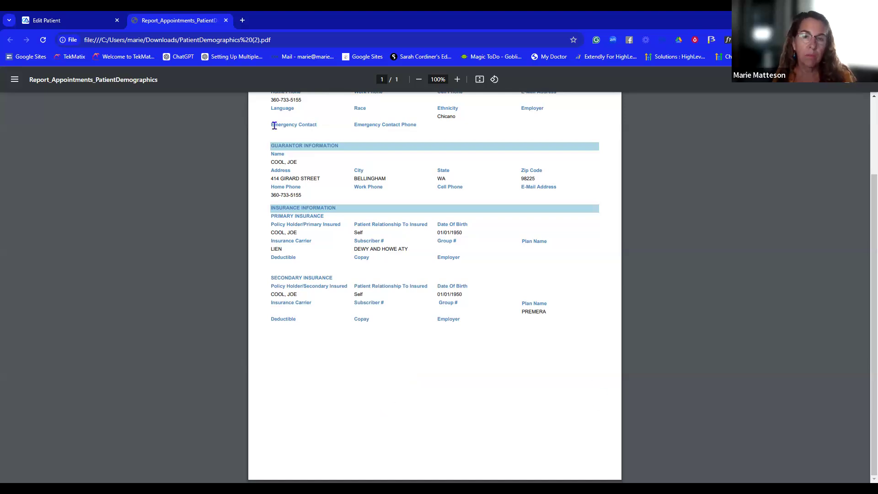
Return to the patient record and review its primary insurance information
click(45, 21)
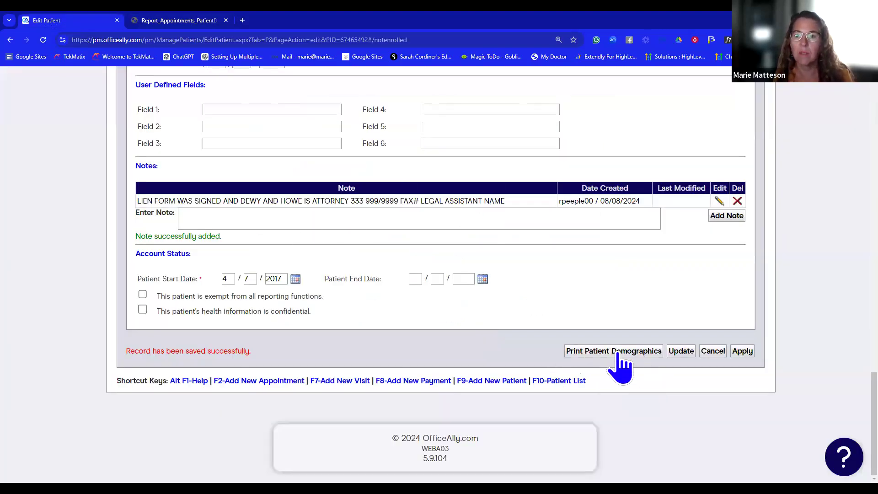
click(675, 355)
scroll(677, 373, up, 20)
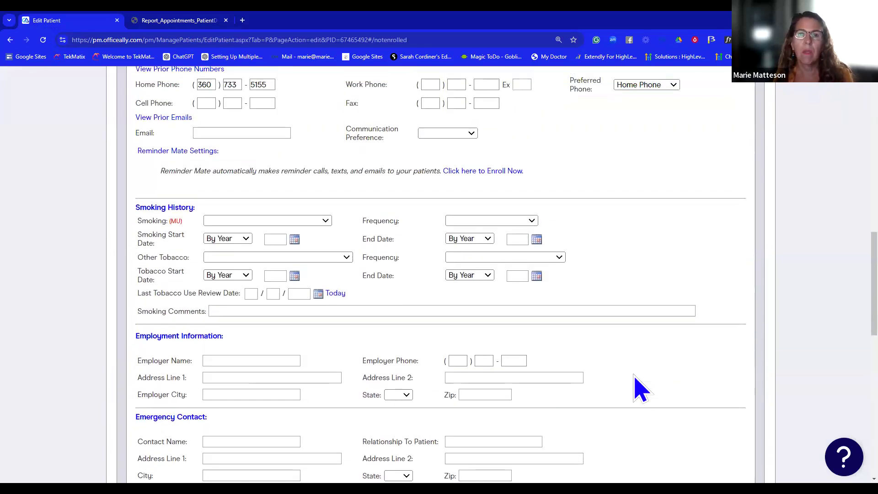
click(226, 107)
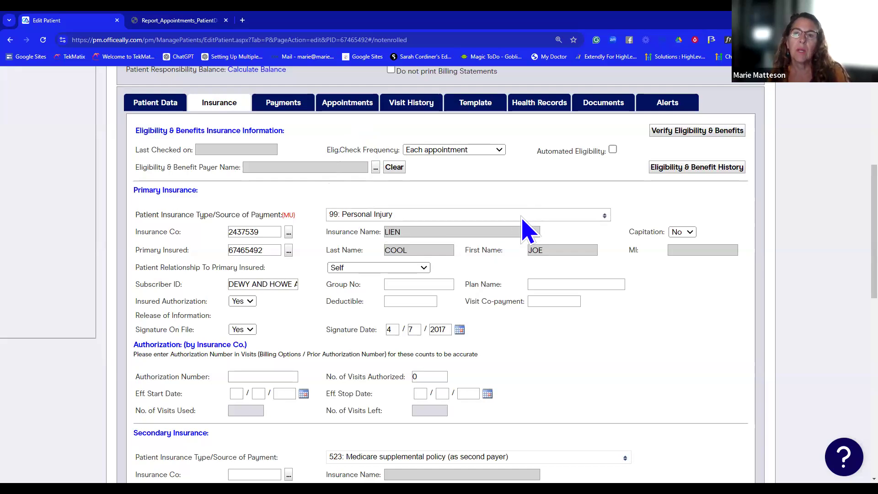
scroll(460, 208, up, 4)
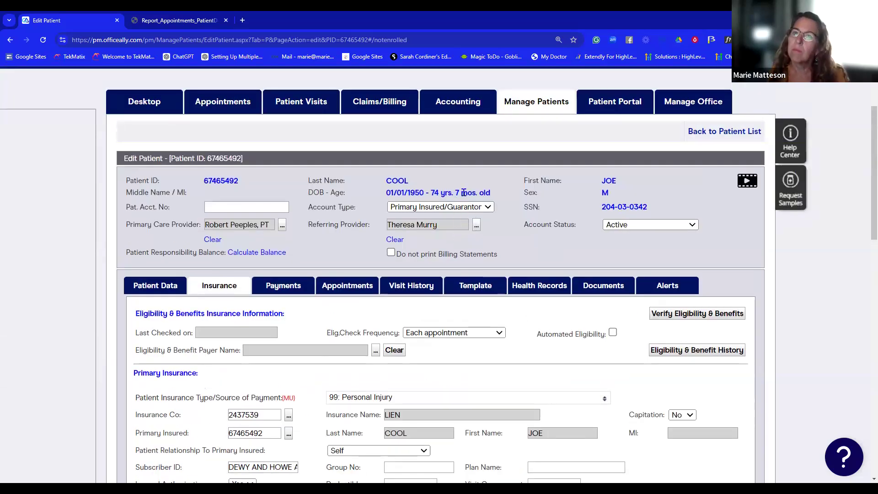
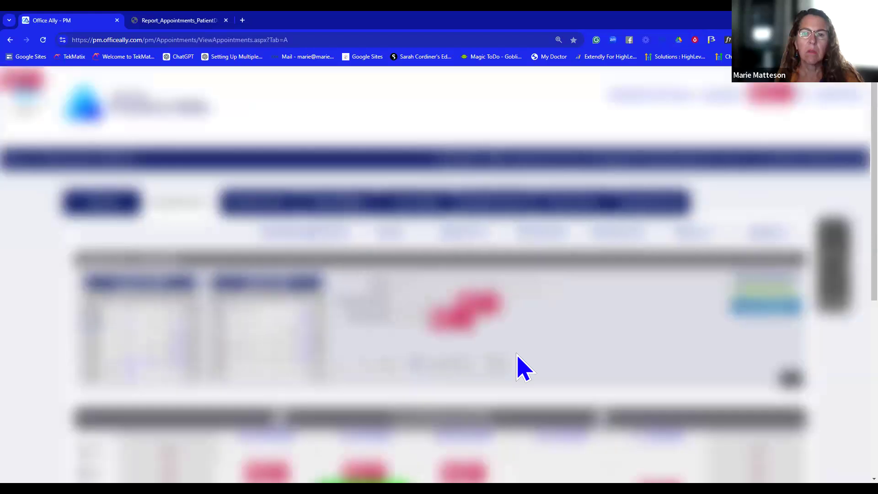
Review the details of the 12:00 pm miscellaneous appointment on Friday 12/6/2024 and close it without changes
scroll(526, 361, down, 6)
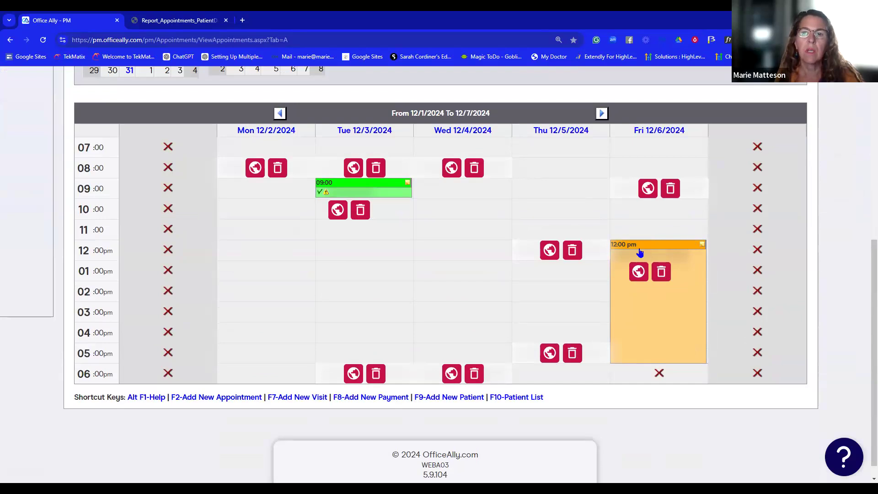
mouse_move(641, 252)
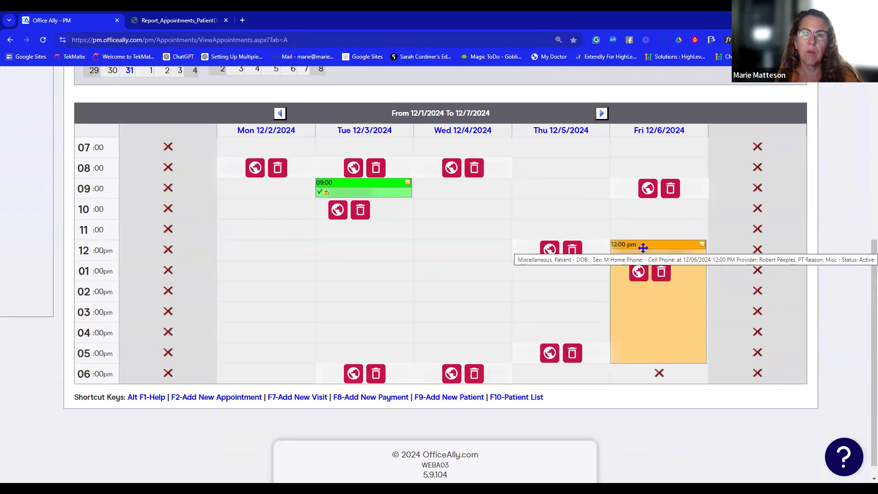
click(654, 251)
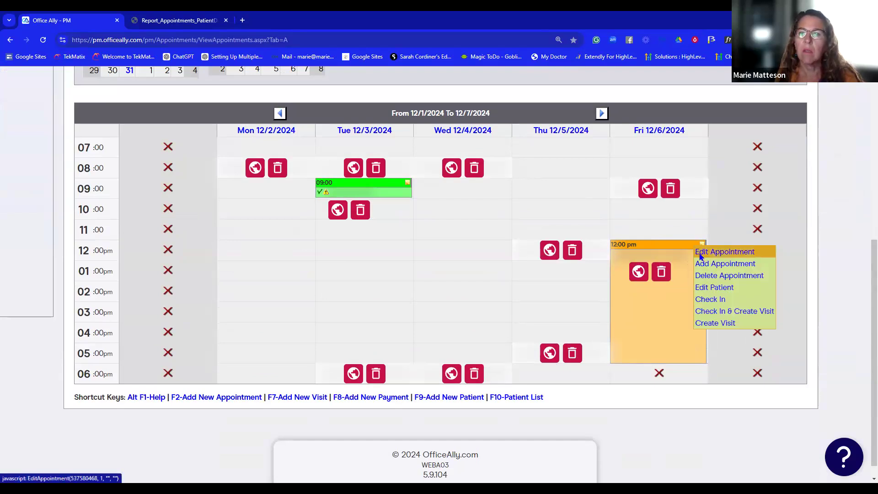
click(702, 251)
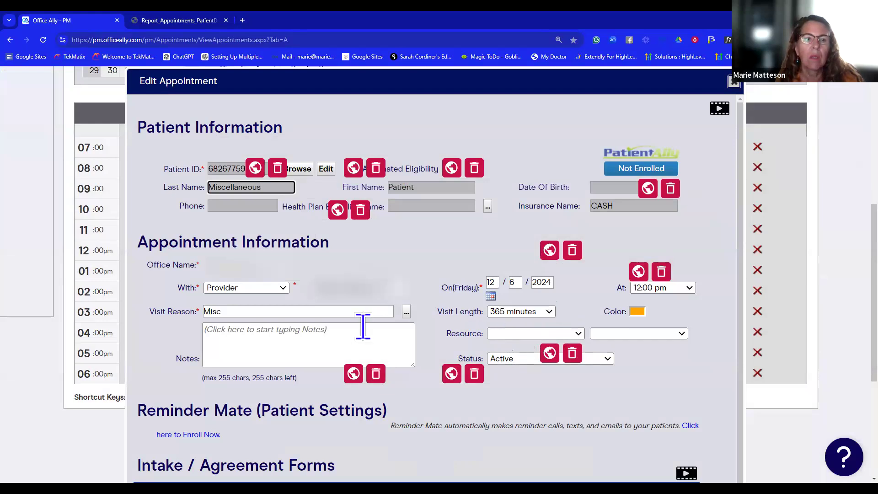
scroll(525, 366, down, 1)
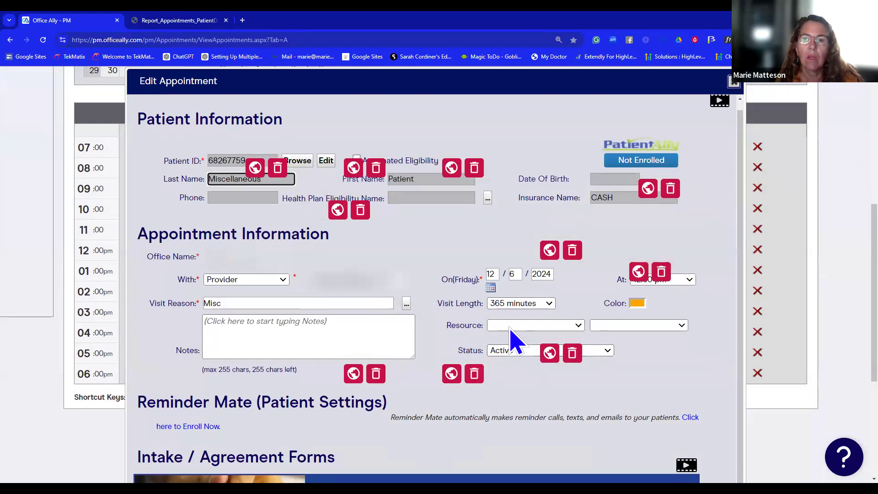
scroll(615, 306, up, 1)
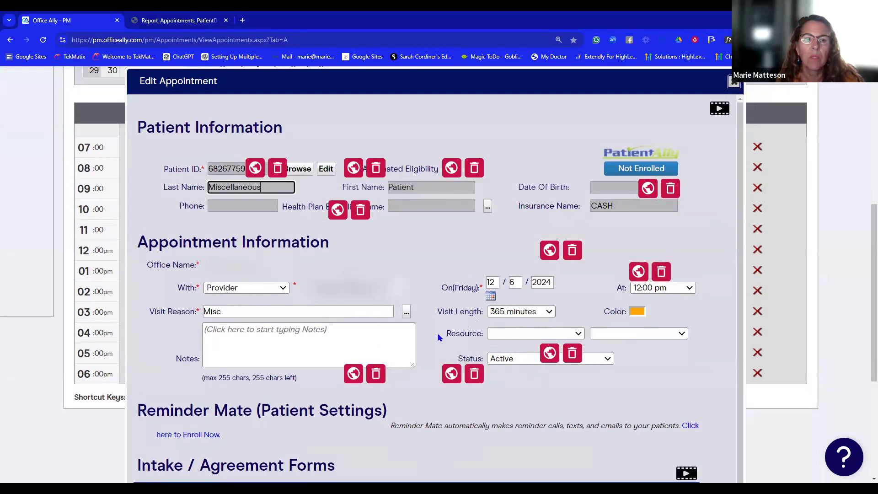
scroll(430, 388, down, 1)
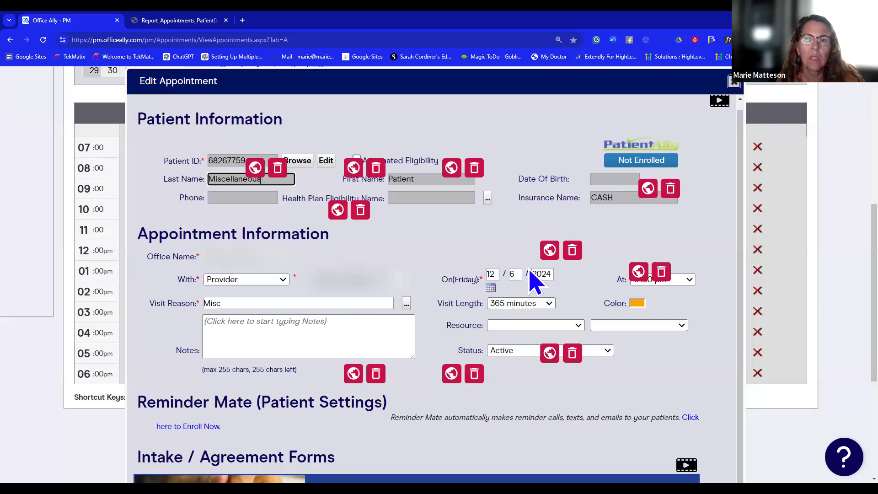
click(736, 85)
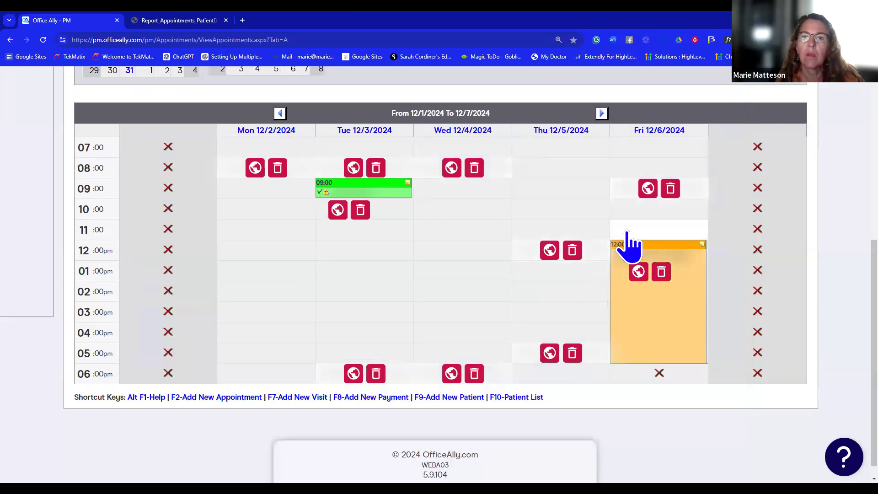
Start an appointment on Friday 12/6/2024 at 11:00 am for the Miscellaneous patient, with visit reason Misc and a length of 240 minutes
click(628, 233)
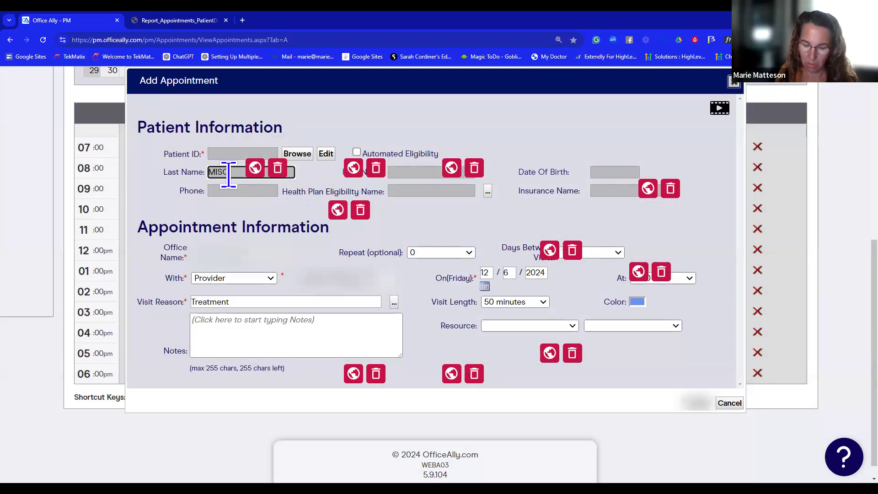
click(236, 186)
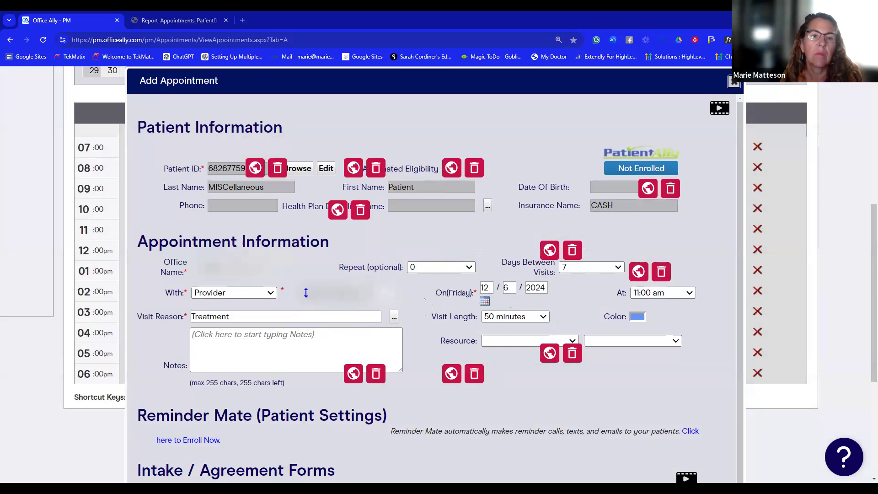
click(534, 318)
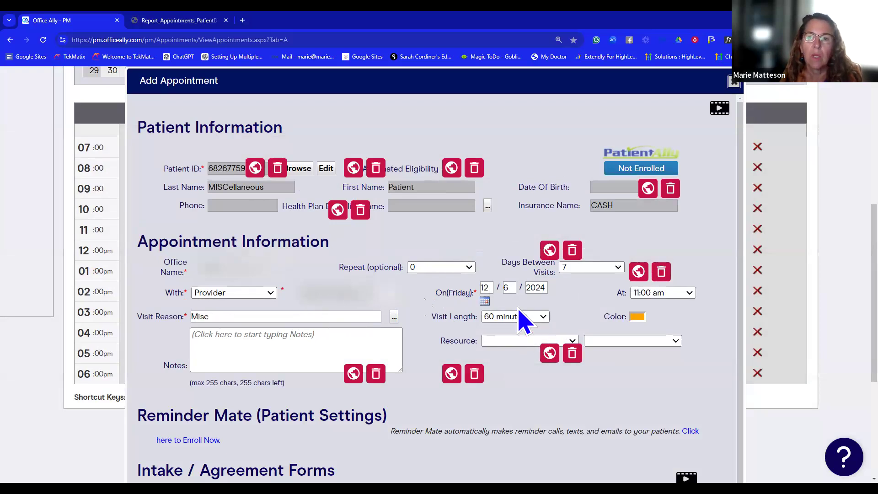
click(524, 321)
click(517, 303)
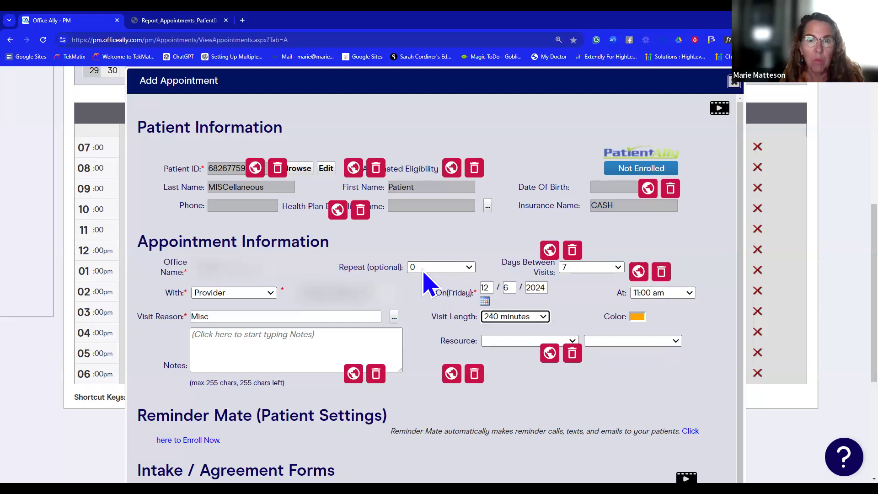
Examine the repeat count and days-between-visits options for the new appointment
click(439, 268)
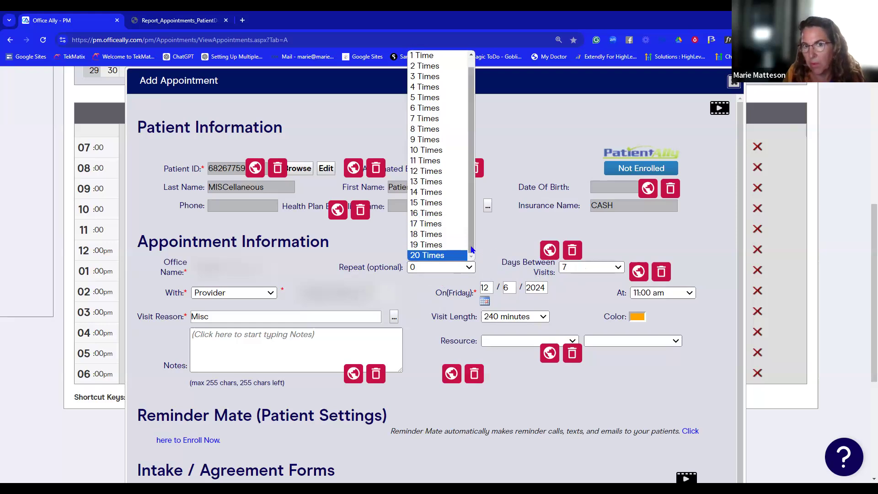
scroll(476, 206, up, 1)
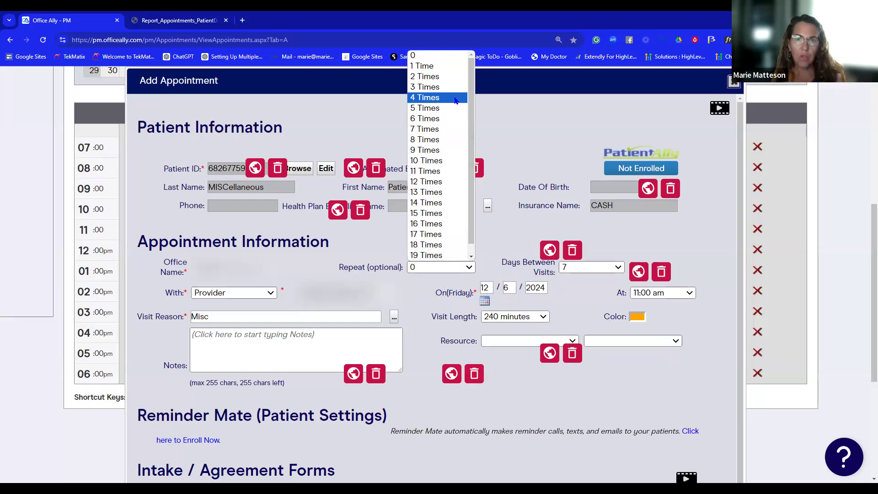
key(Down)
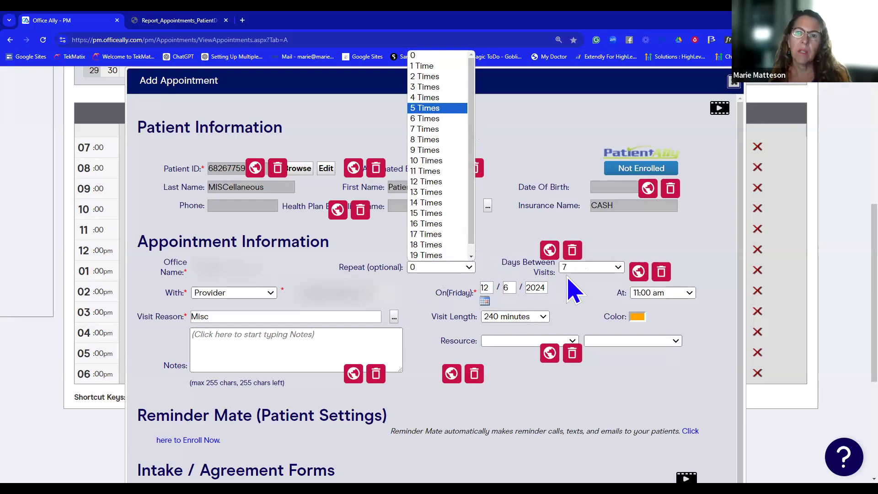
click(568, 267)
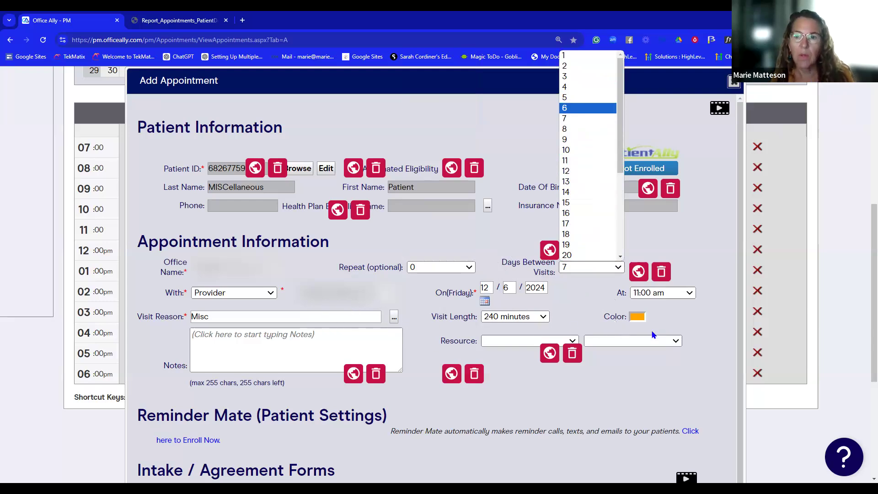
Try the visit reason Holiday with a red color, and discard the new appointment
click(625, 316)
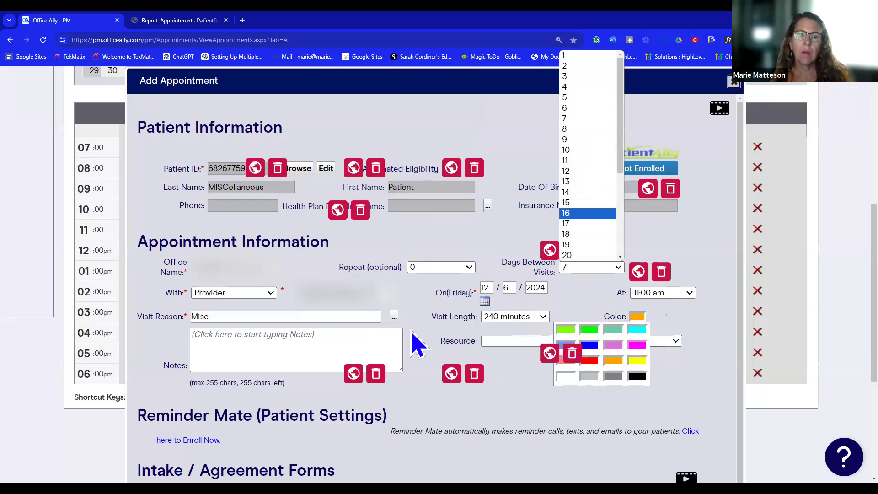
click(330, 310)
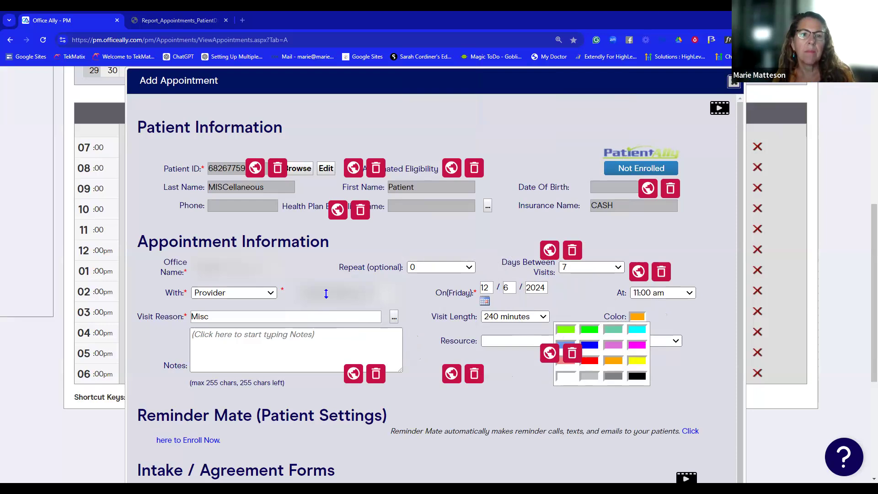
click(590, 361)
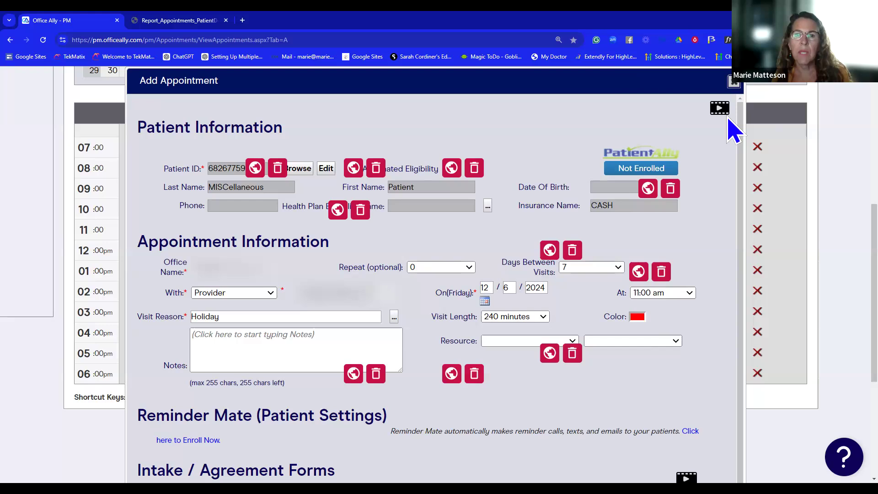
click(734, 81)
Open the office management settings
scroll(394, 180, up, 4)
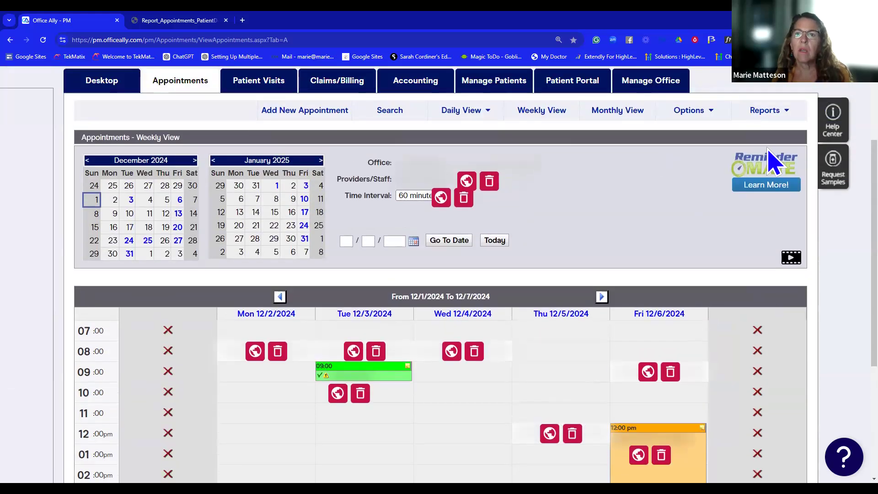
scroll(770, 161, up, 3)
click(660, 201)
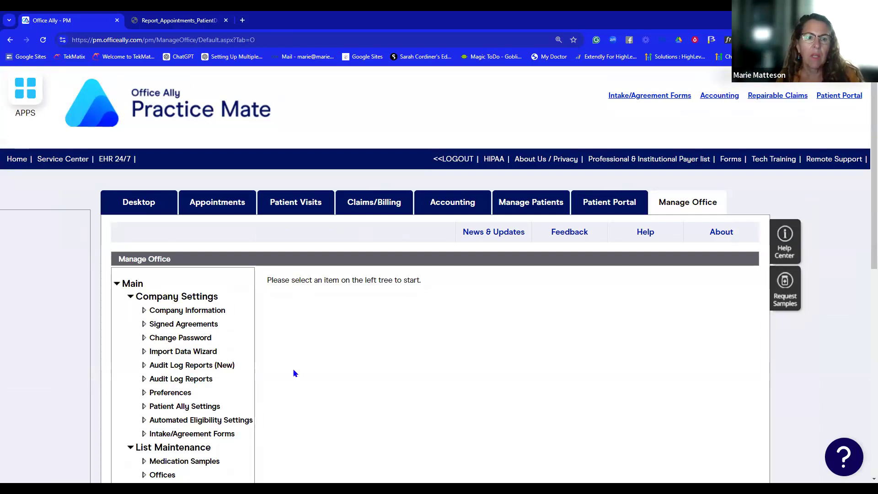
Examine the company, list maintenance and appointment settings available for office management
scroll(319, 374, down, 3)
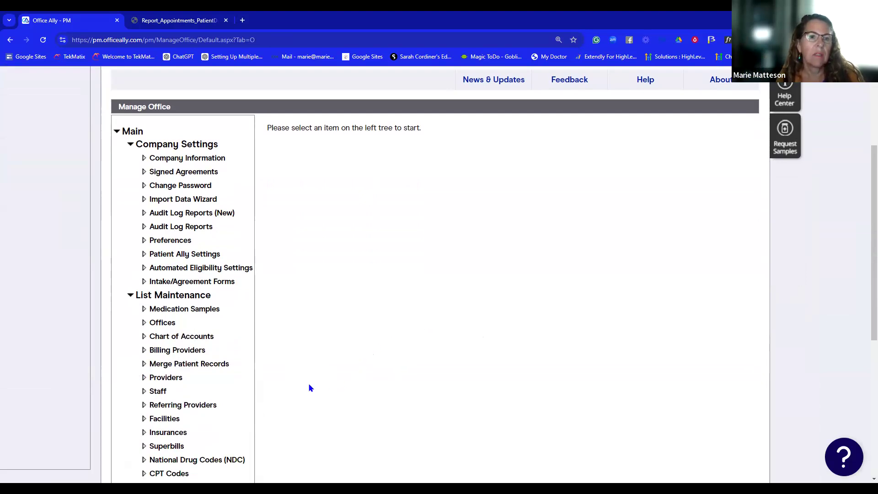
scroll(237, 384, down, 1)
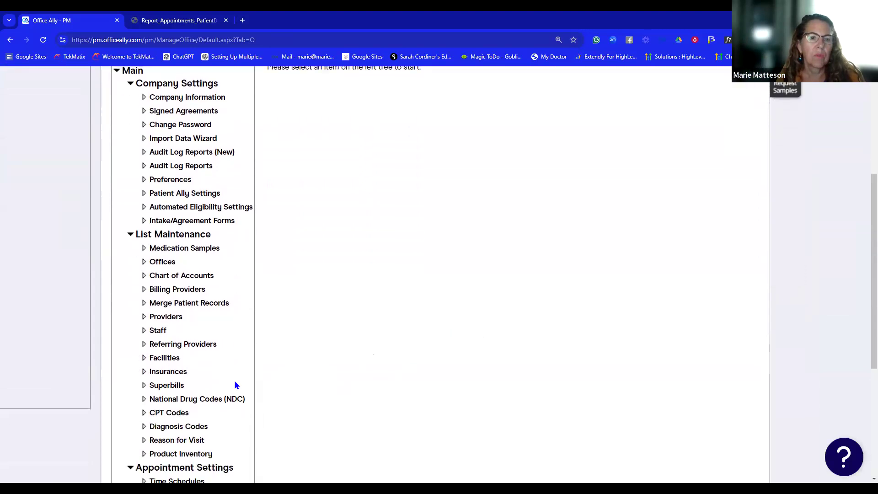
scroll(215, 439, down, 1)
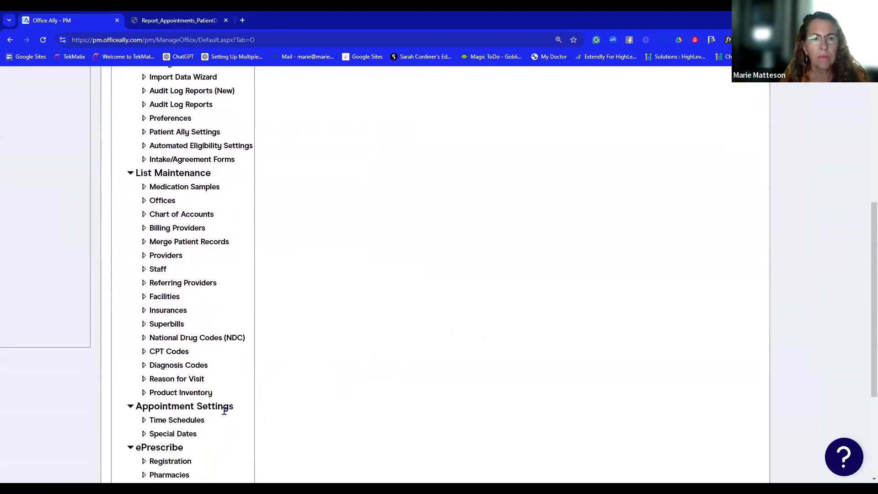
scroll(225, 410, up, 2)
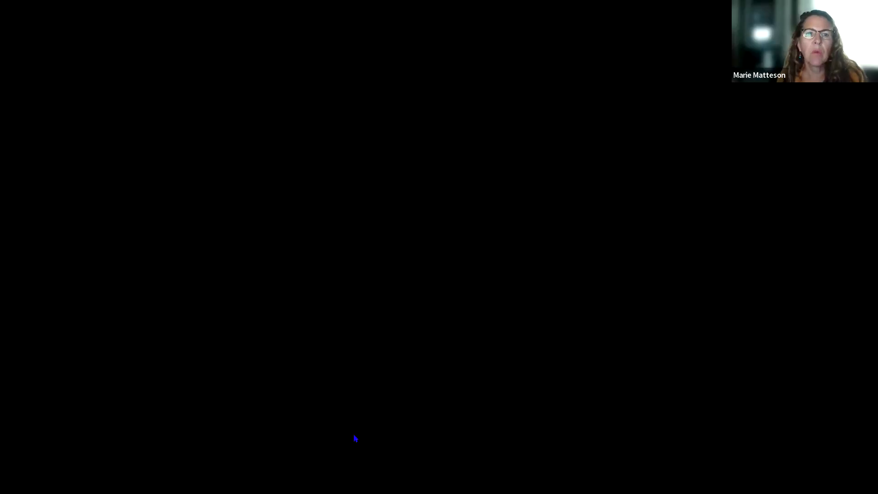
scroll(510, 226, up, 4)
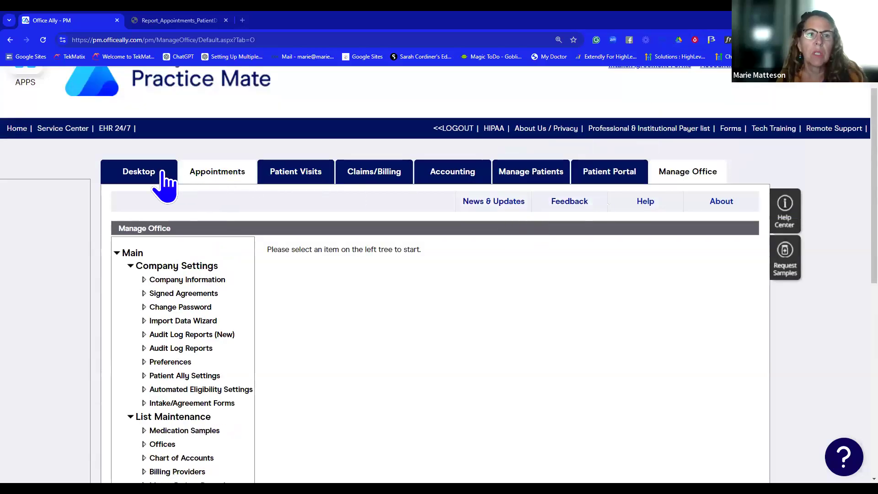
Go to the appointment schedule, view a blank new appointment form and close it without saving
click(227, 172)
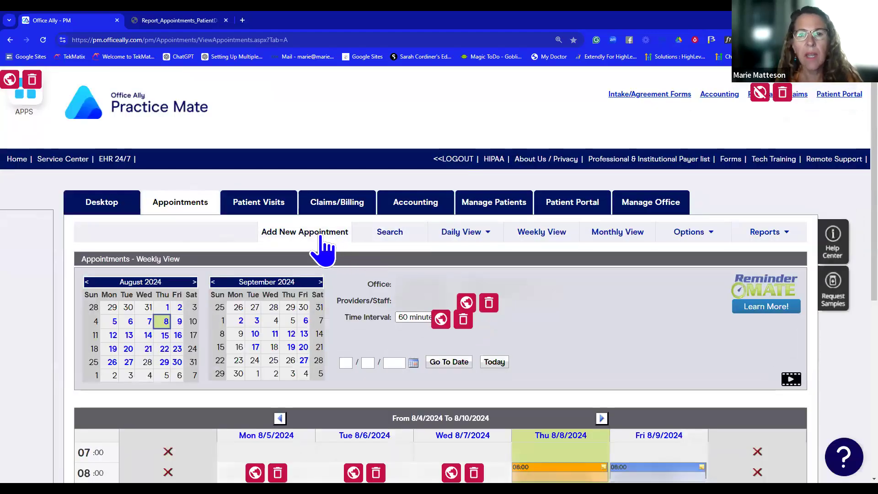
click(322, 237)
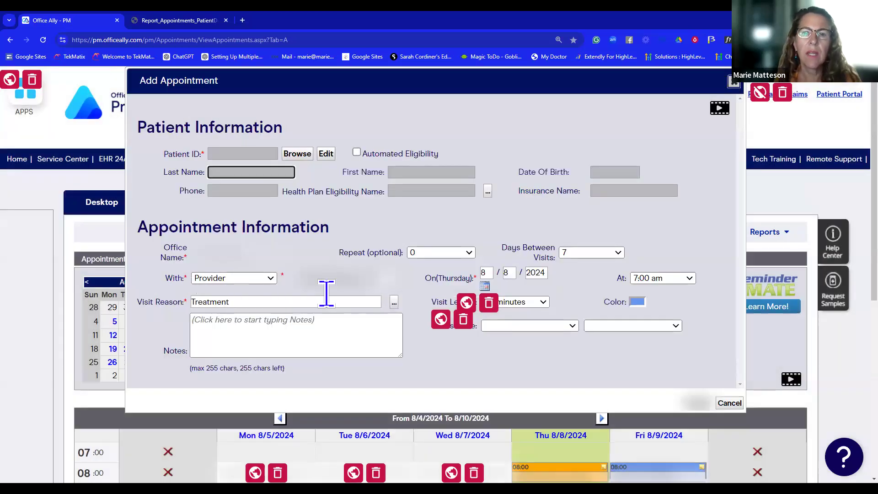
click(734, 82)
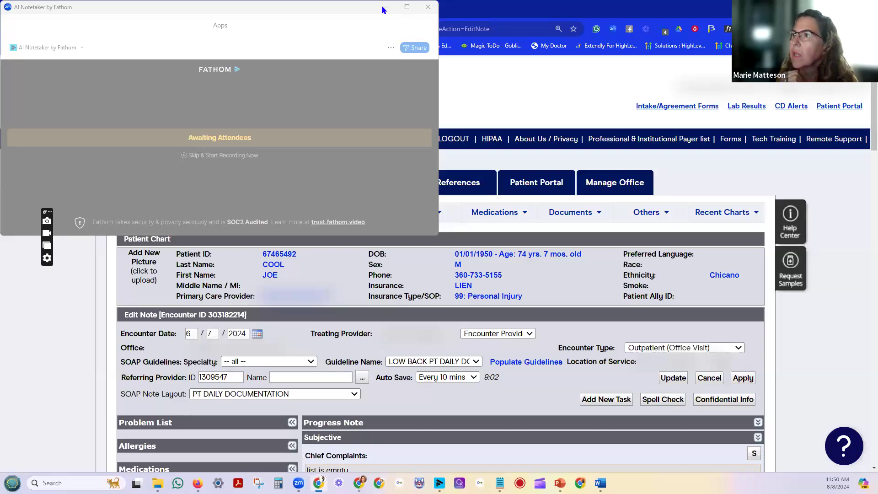
Minimize the AI Notetaker window and display the patient's existing progress notes and encounters
drag(291, 11, 285, 11)
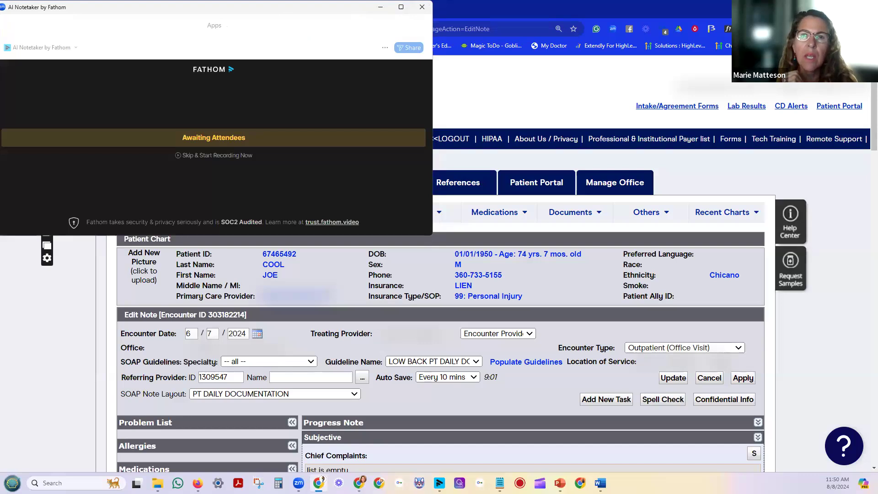
click(380, 6)
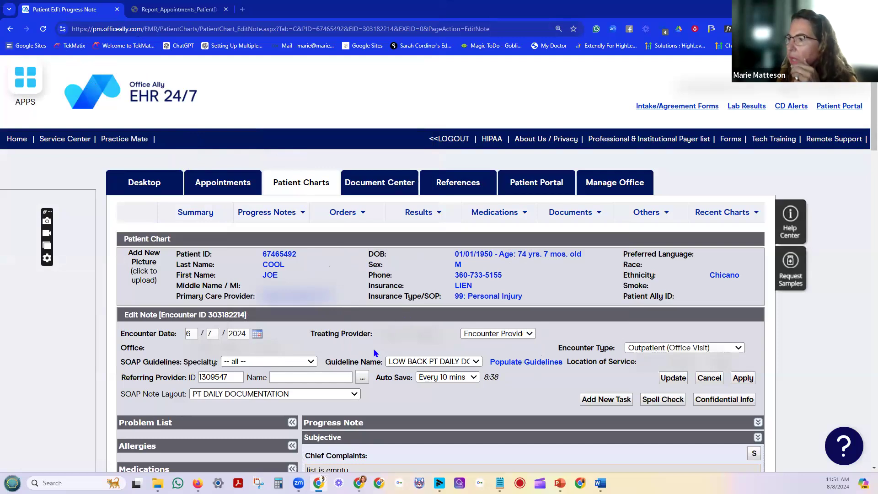
click(294, 215)
click(277, 268)
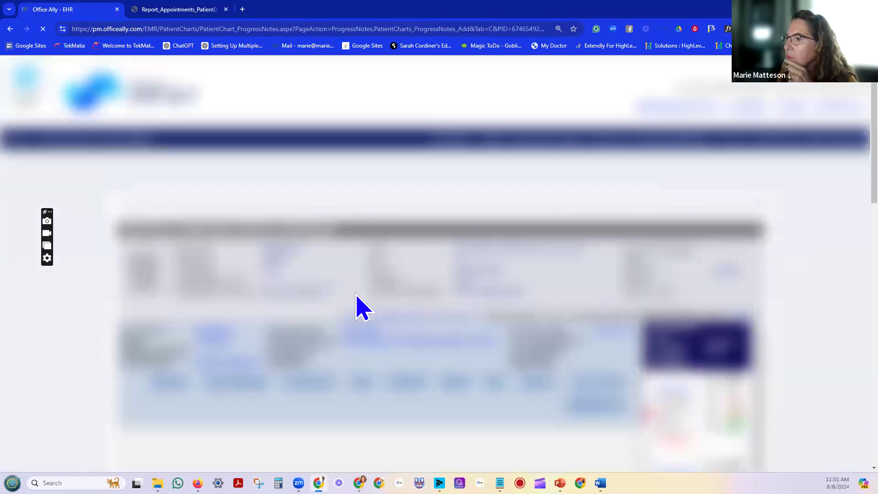
Look through the patient's list of progress notes and the actions offered for the 6/7/2024 office visit note
scroll(375, 316, down, 6)
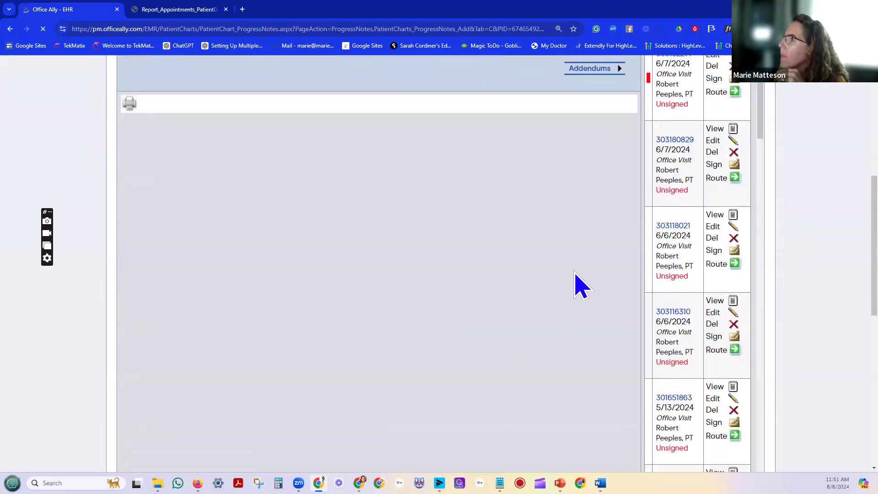
scroll(634, 381, down, 1)
scroll(637, 394, down, 5)
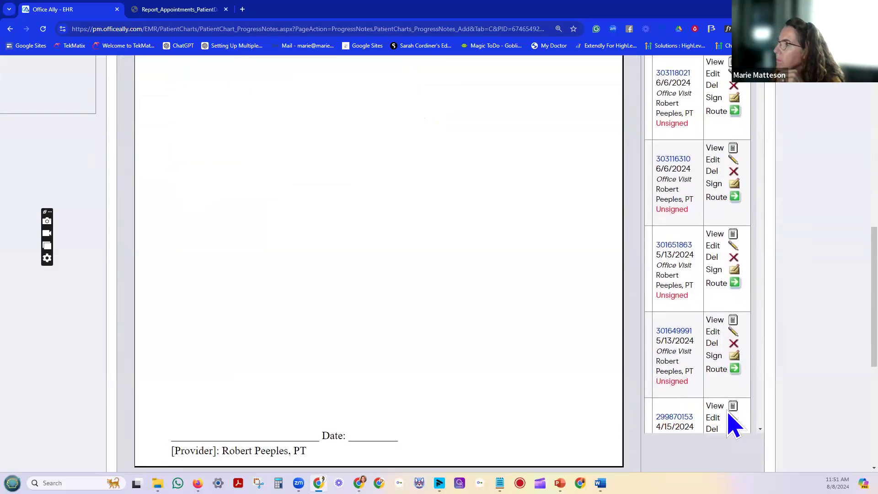
scroll(730, 418, up, 7)
scroll(710, 293, up, 3)
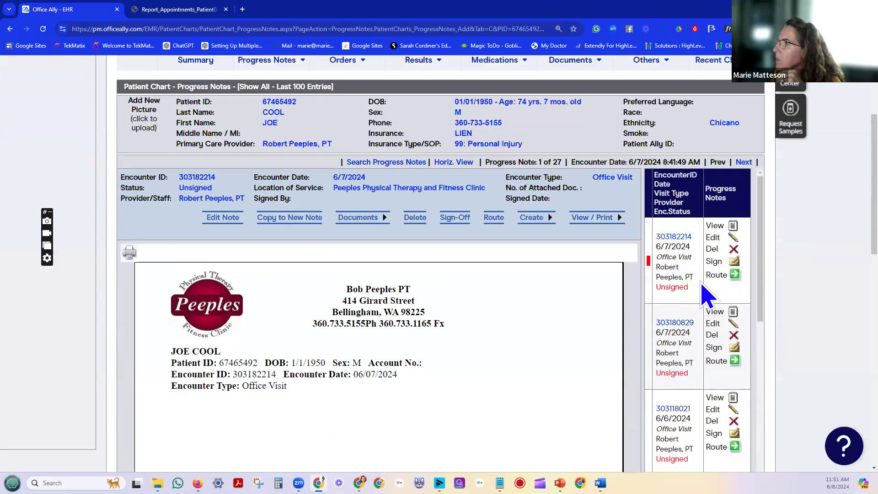
scroll(705, 330, down, 1)
scroll(705, 334, down, 7)
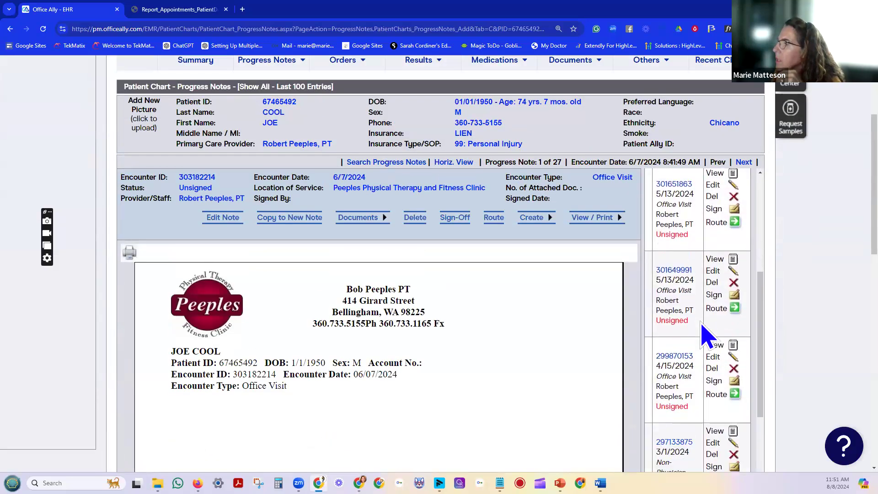
scroll(707, 343, up, 10)
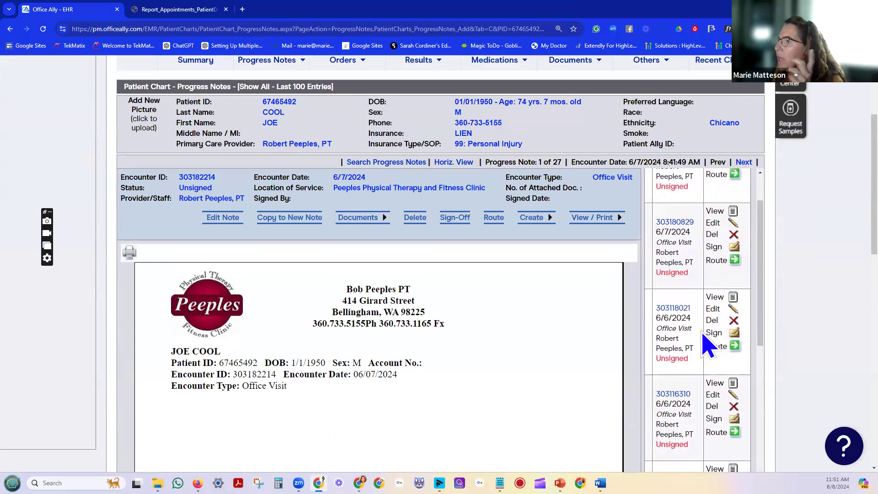
scroll(458, 352, up, 2)
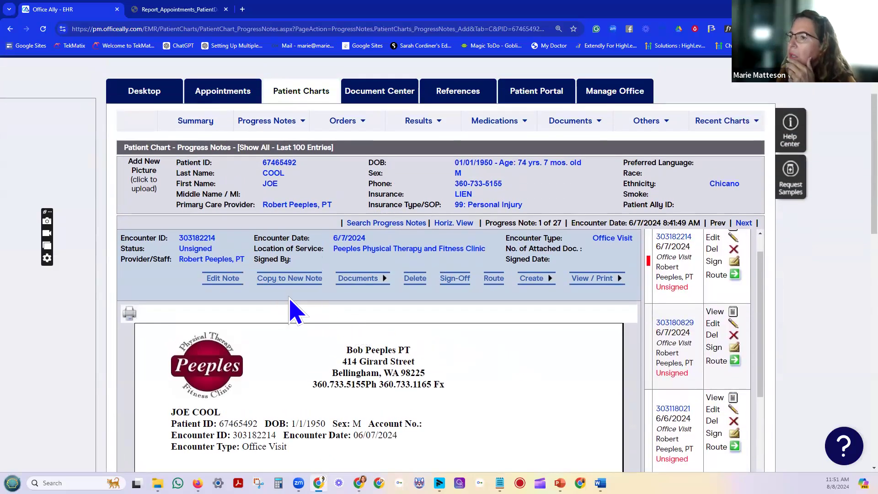
scroll(293, 293, down, 5)
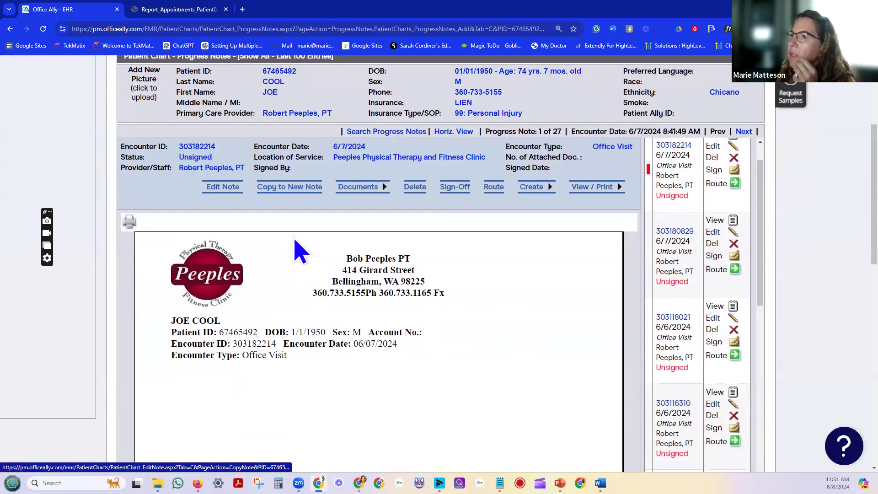
Add a new custom progress note for the patient using the PT DAILY DOCUMENTATION layout
scroll(256, 229, up, 7)
click(263, 216)
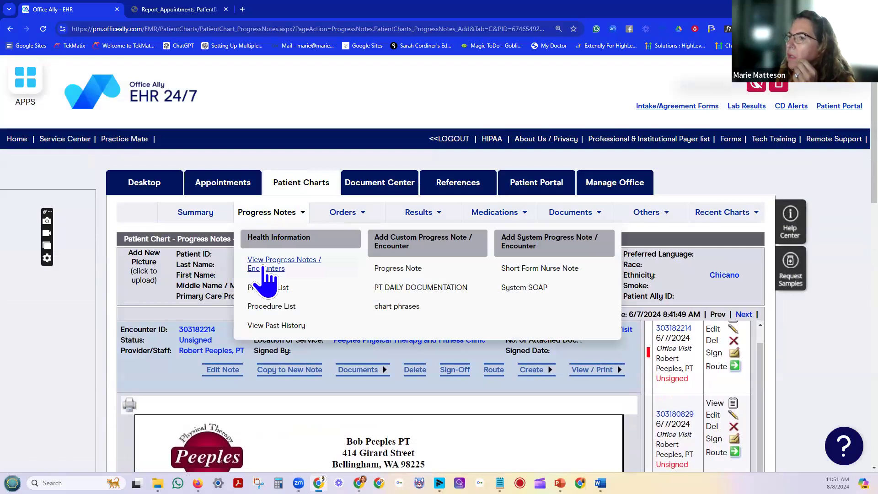
click(401, 289)
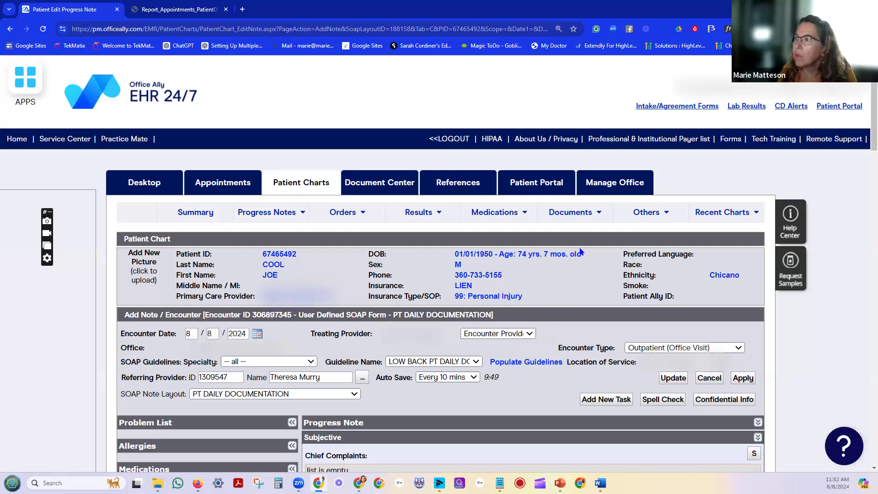
Show the recently opened patient charts
click(694, 213)
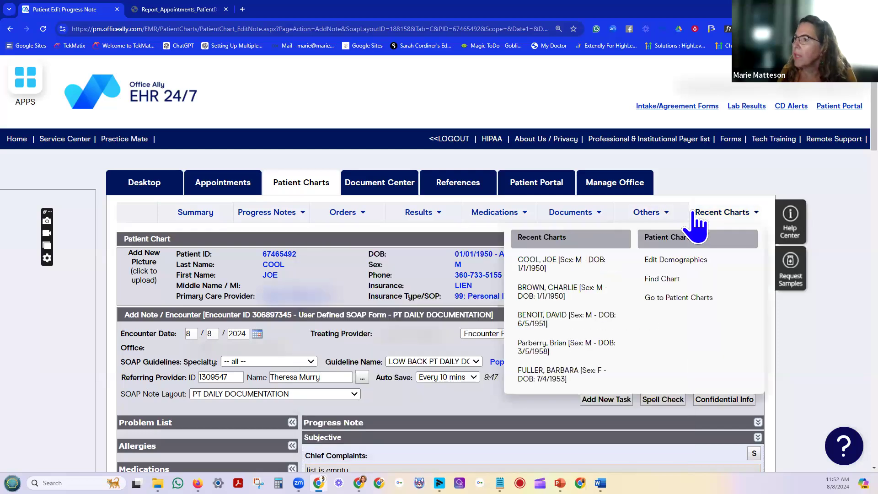